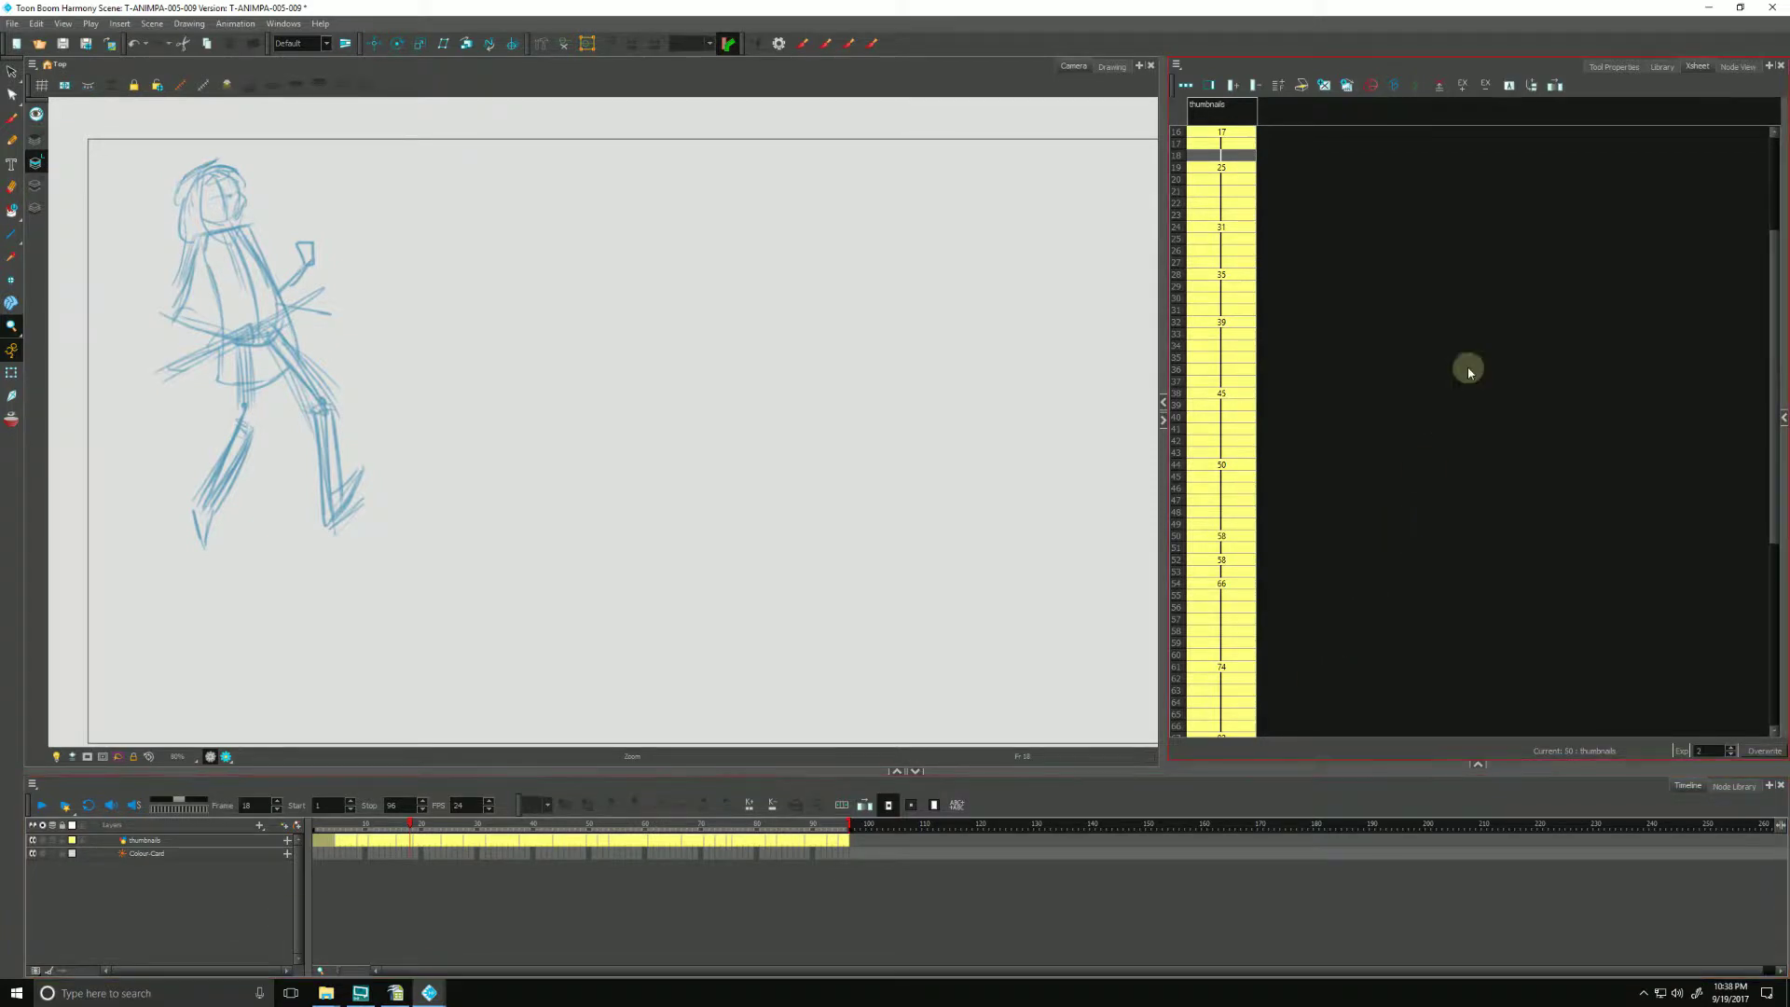
- Browse the view list and Xsheet toolbar list, then dismiss both without changes
click(1769, 67)
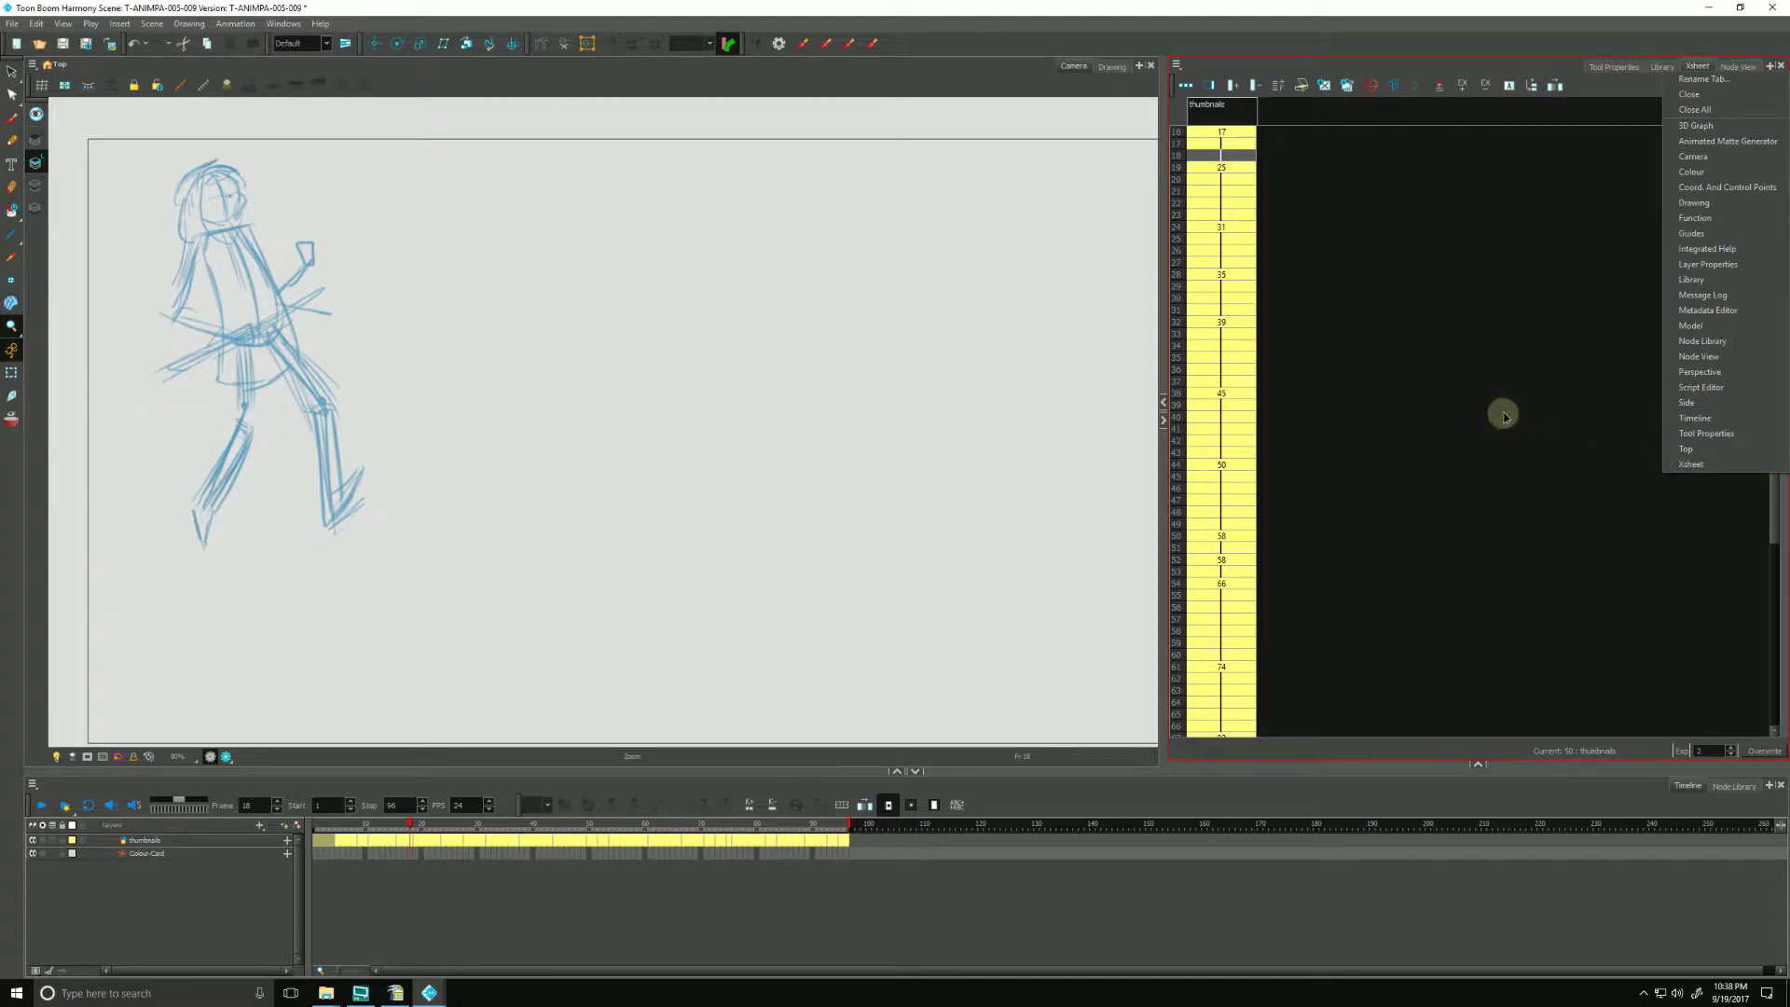
click(1612, 84)
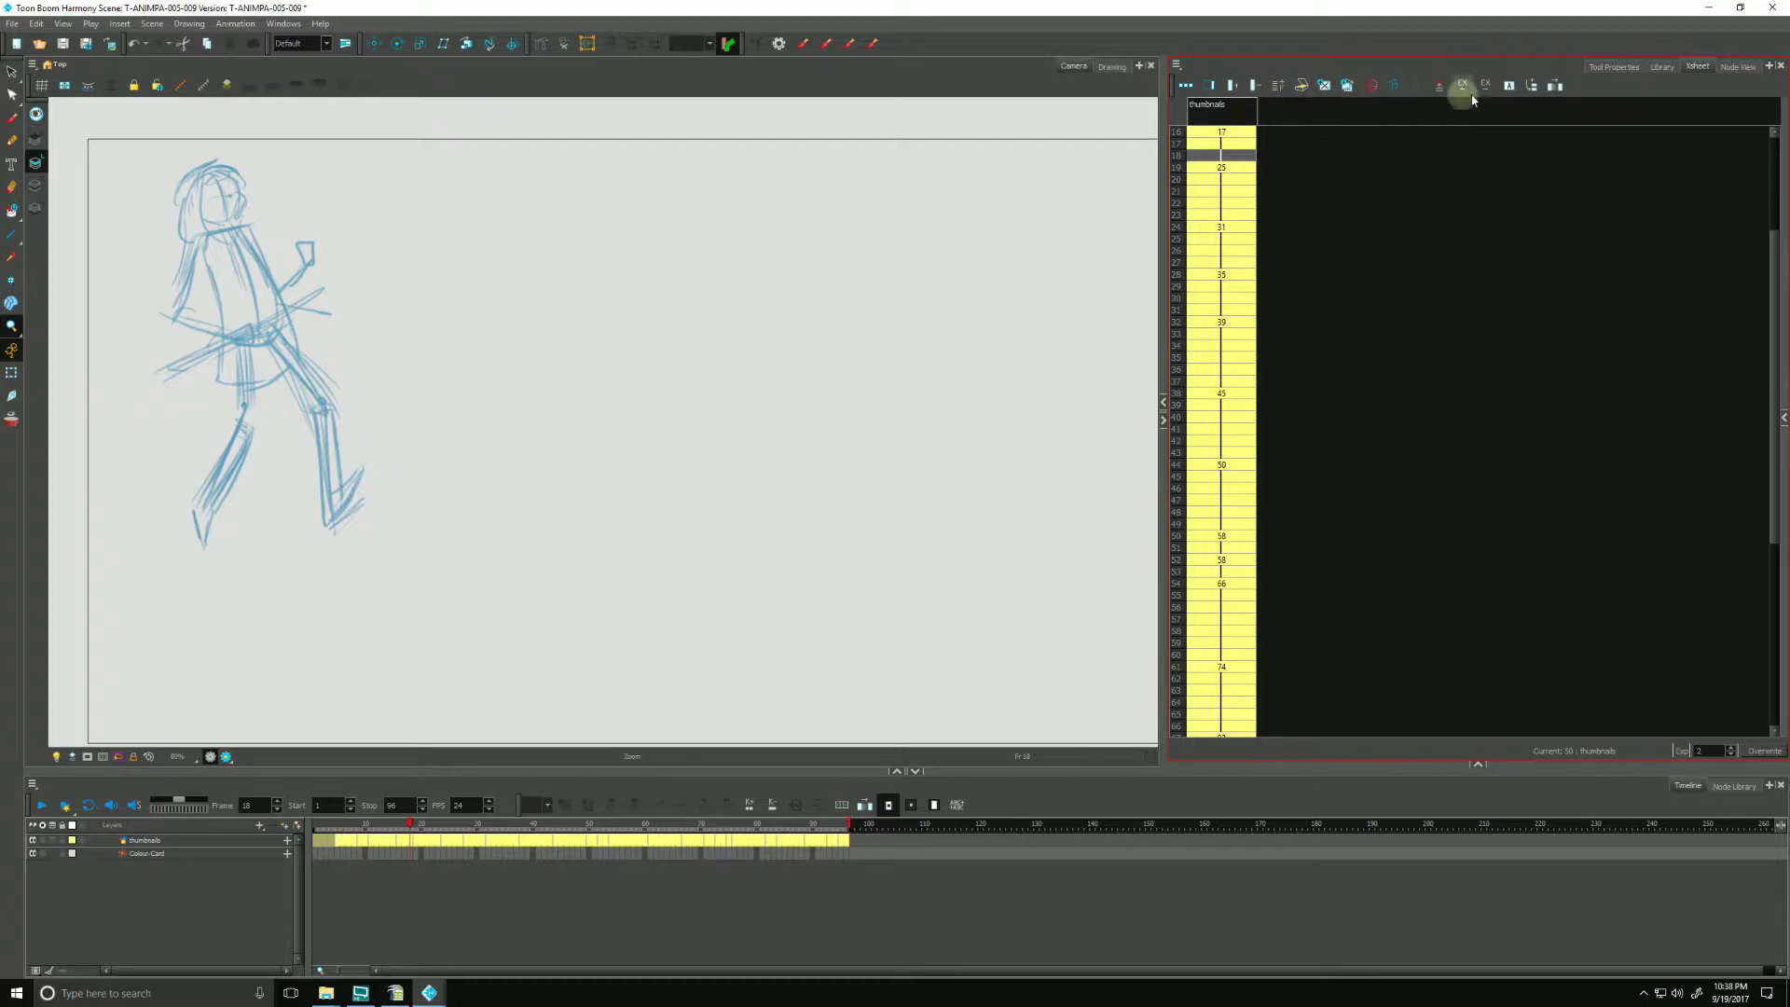
right_click(1603, 89)
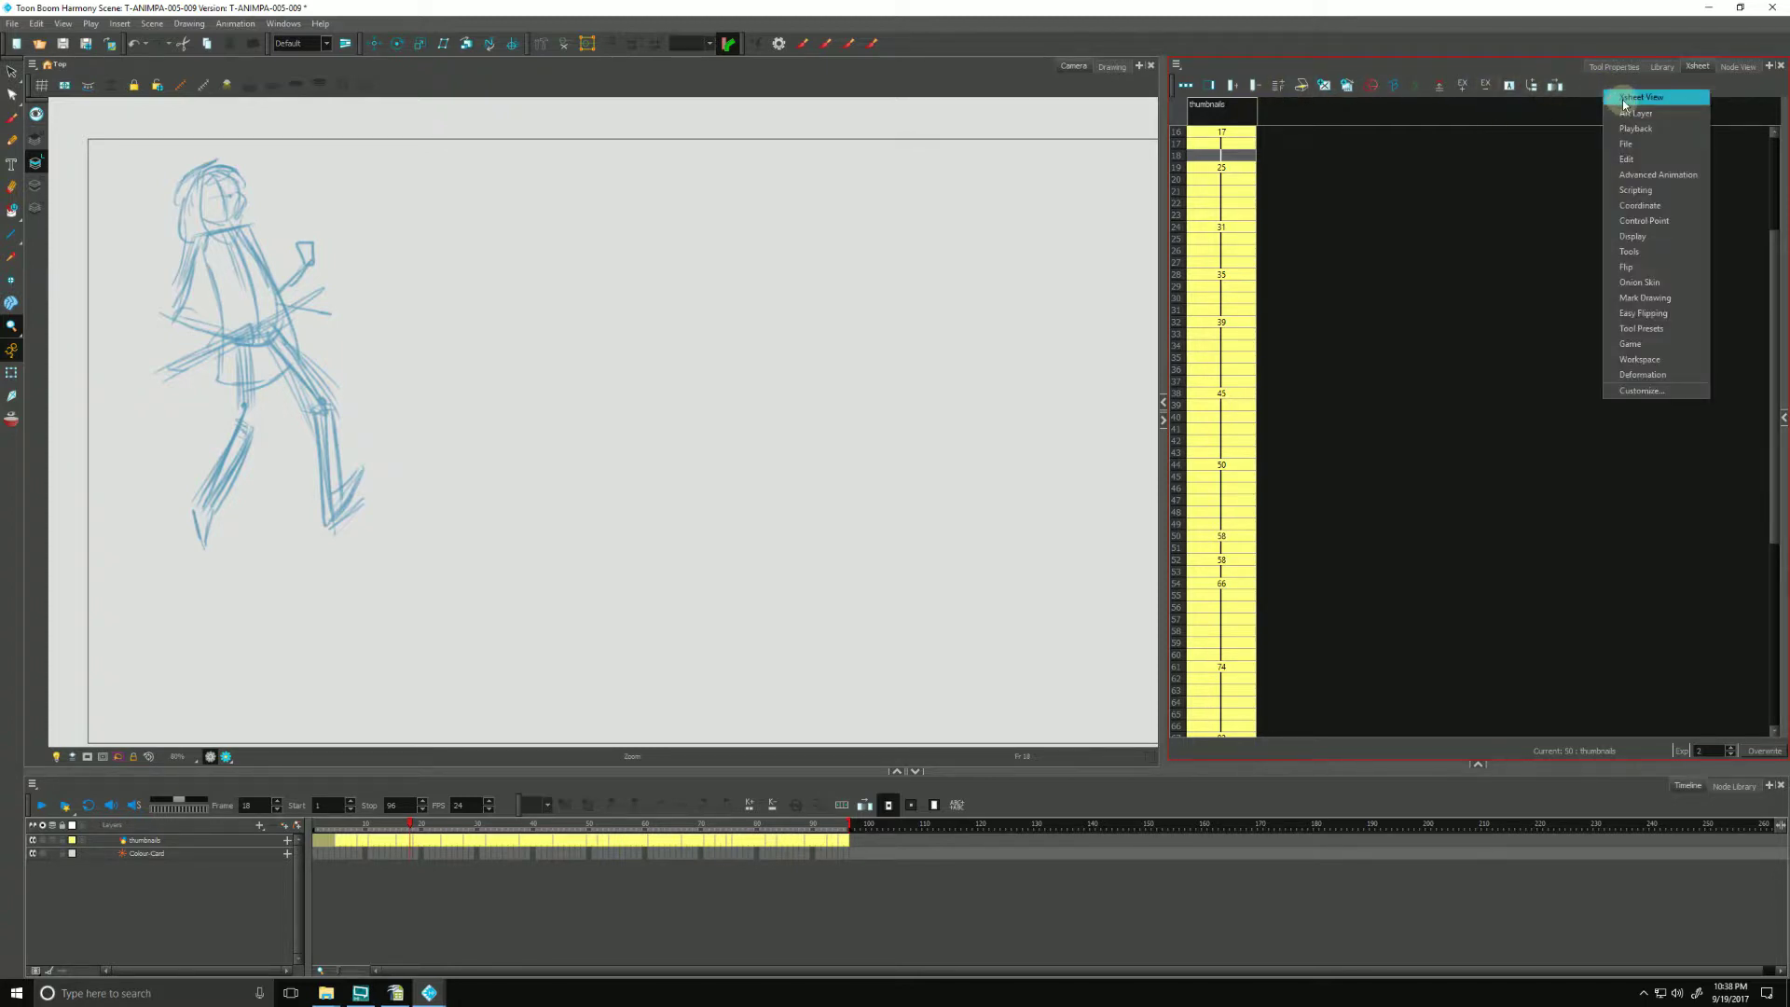
click(1585, 83)
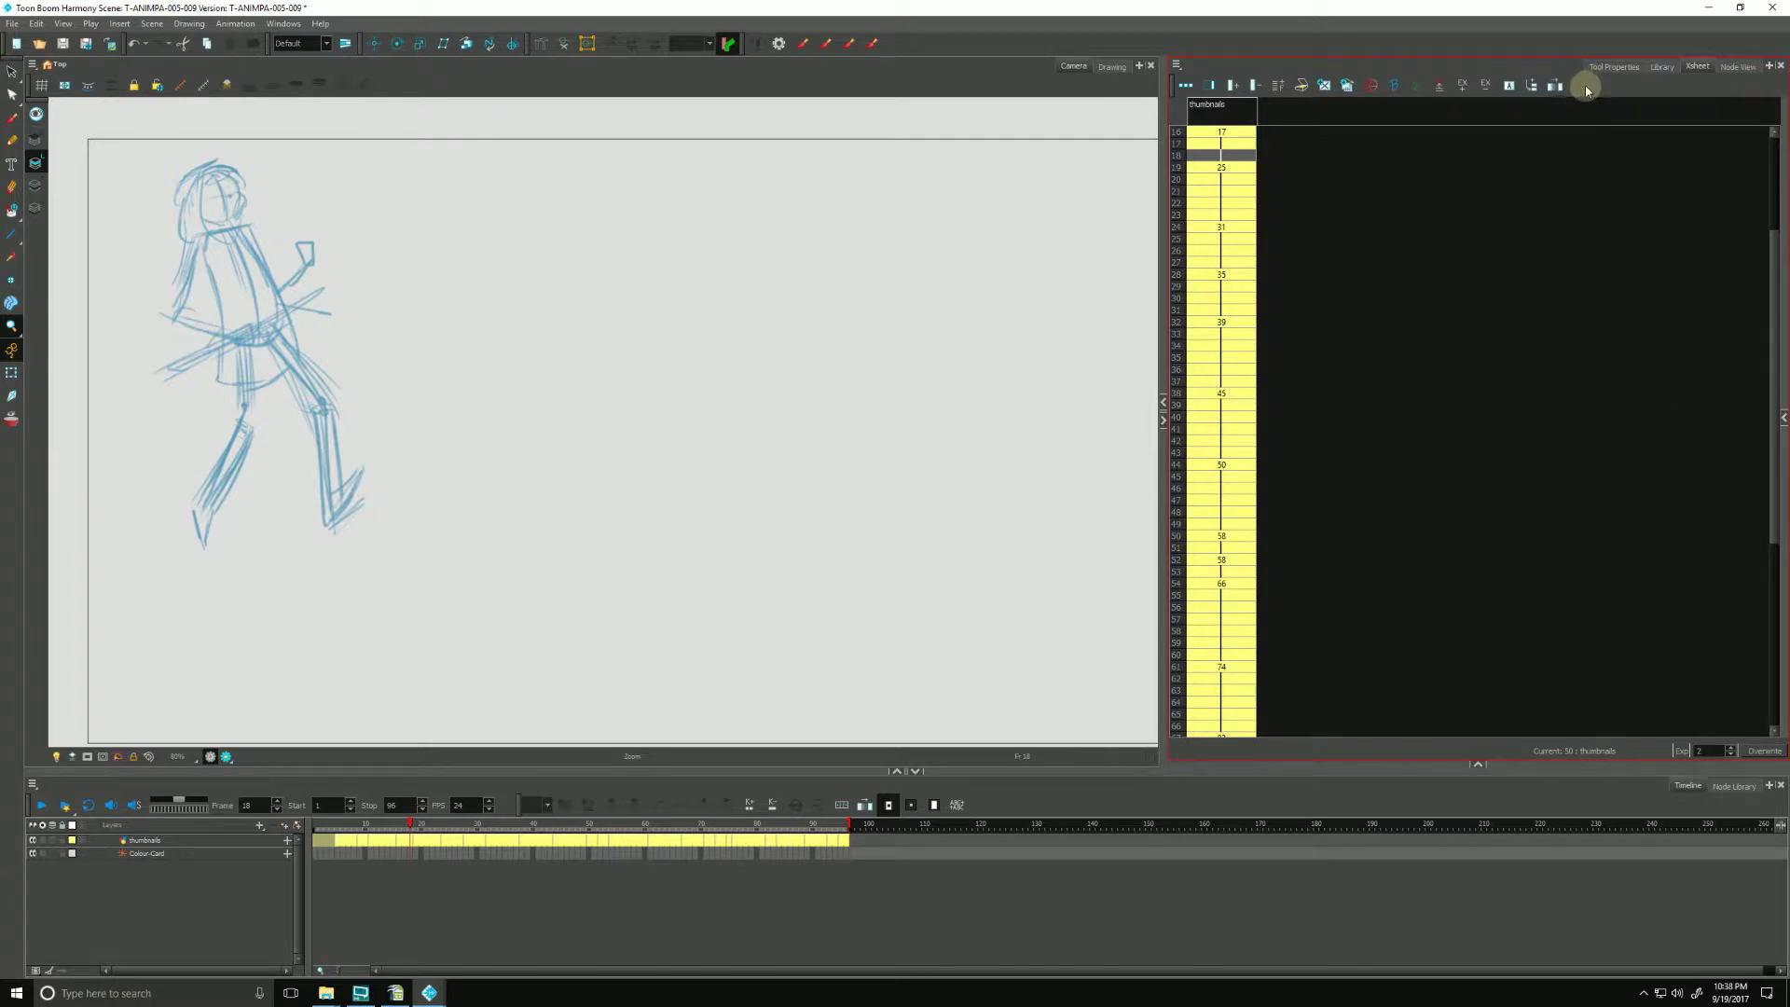
- Add an Annotation-type Xsheet column named AnnotationNotes
click(1232, 86)
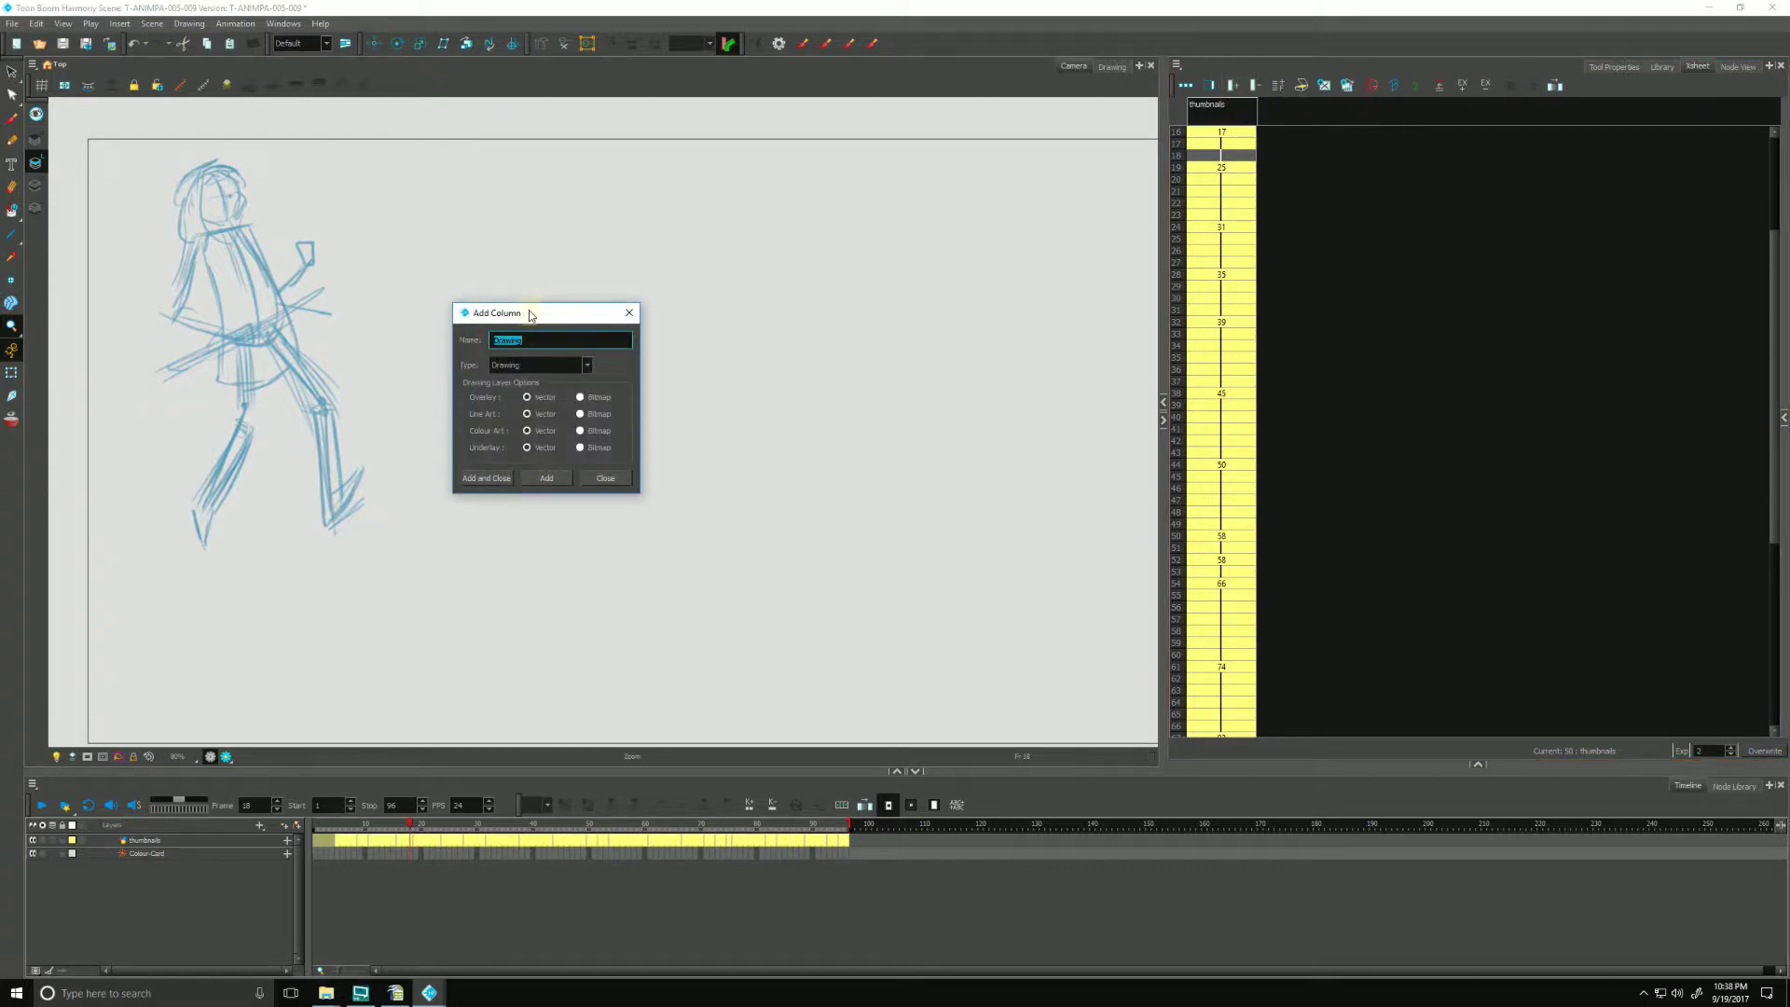
drag(539, 315, 833, 255)
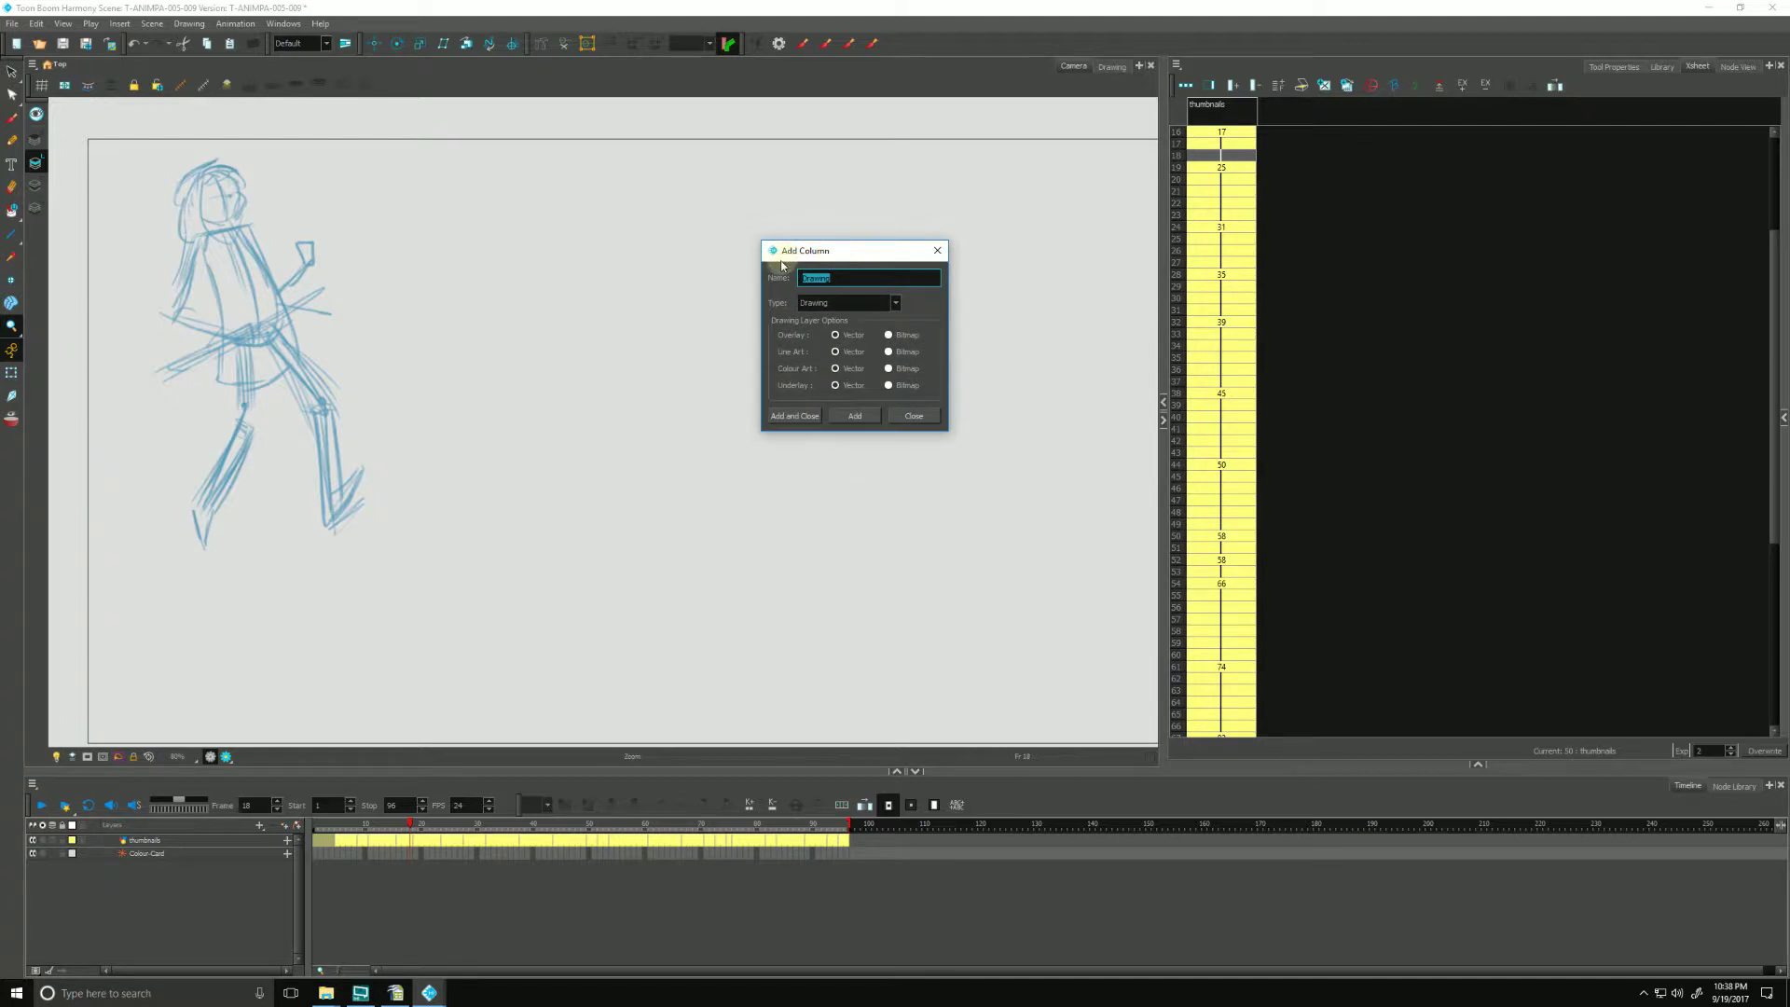
click(809, 308)
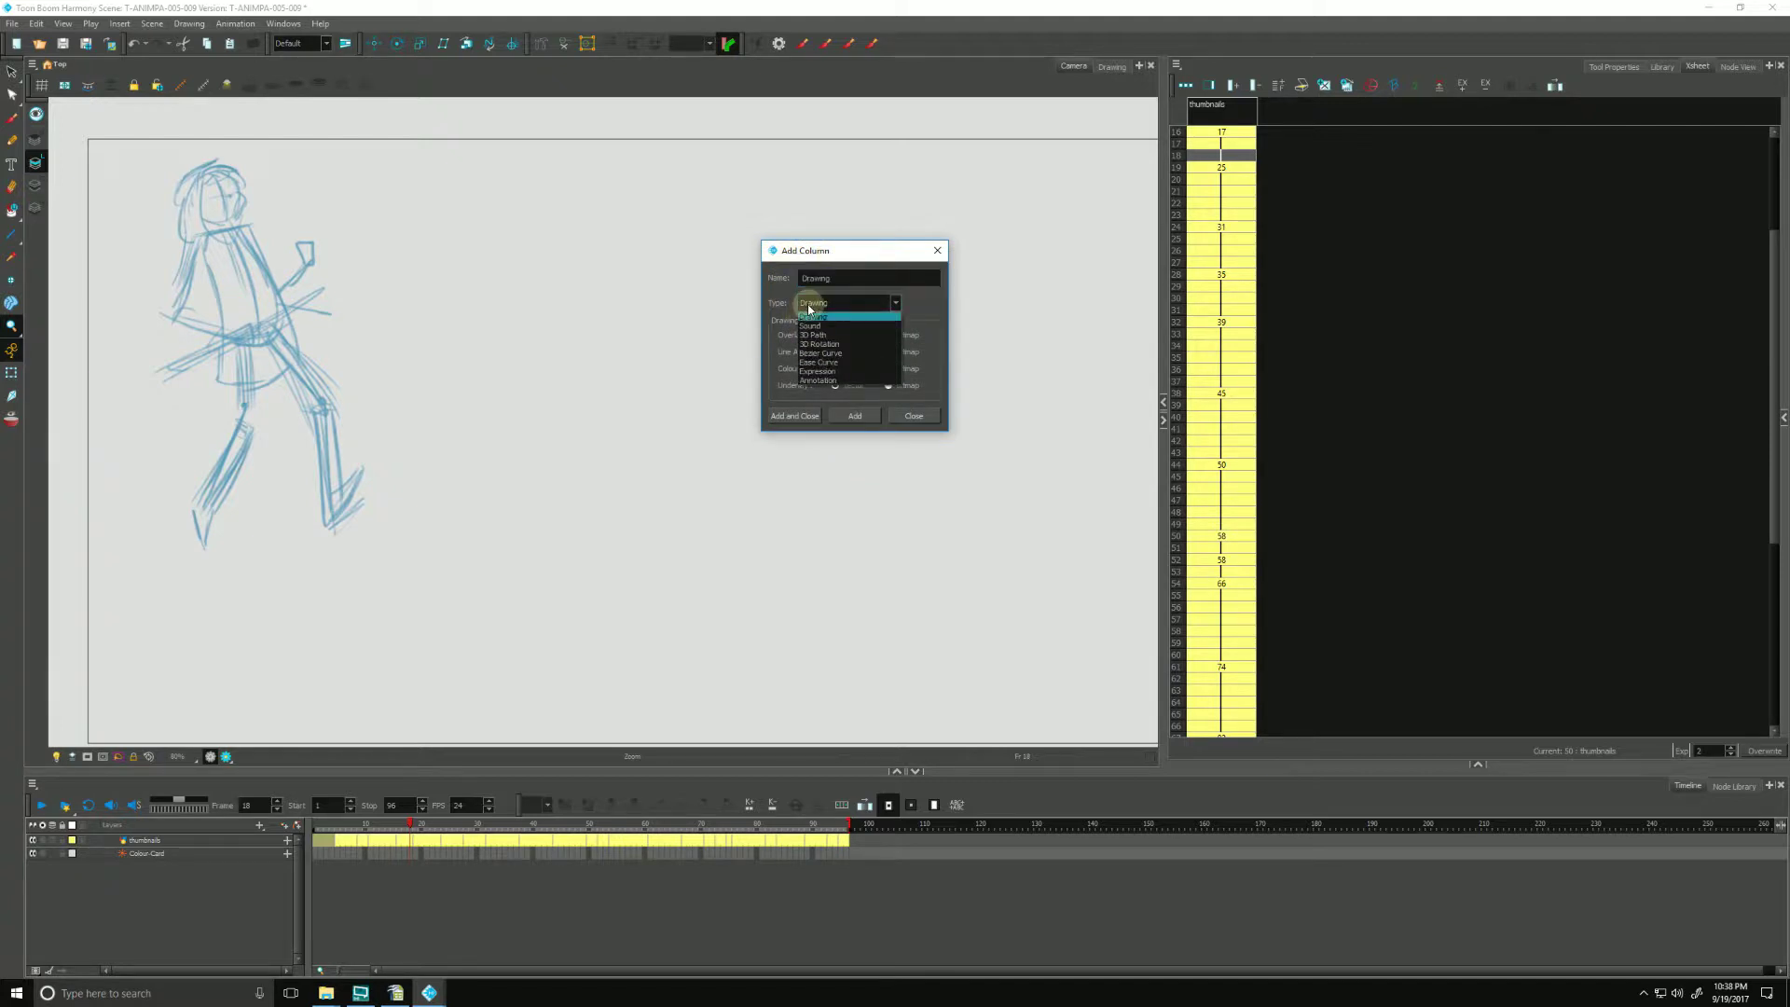
click(809, 380)
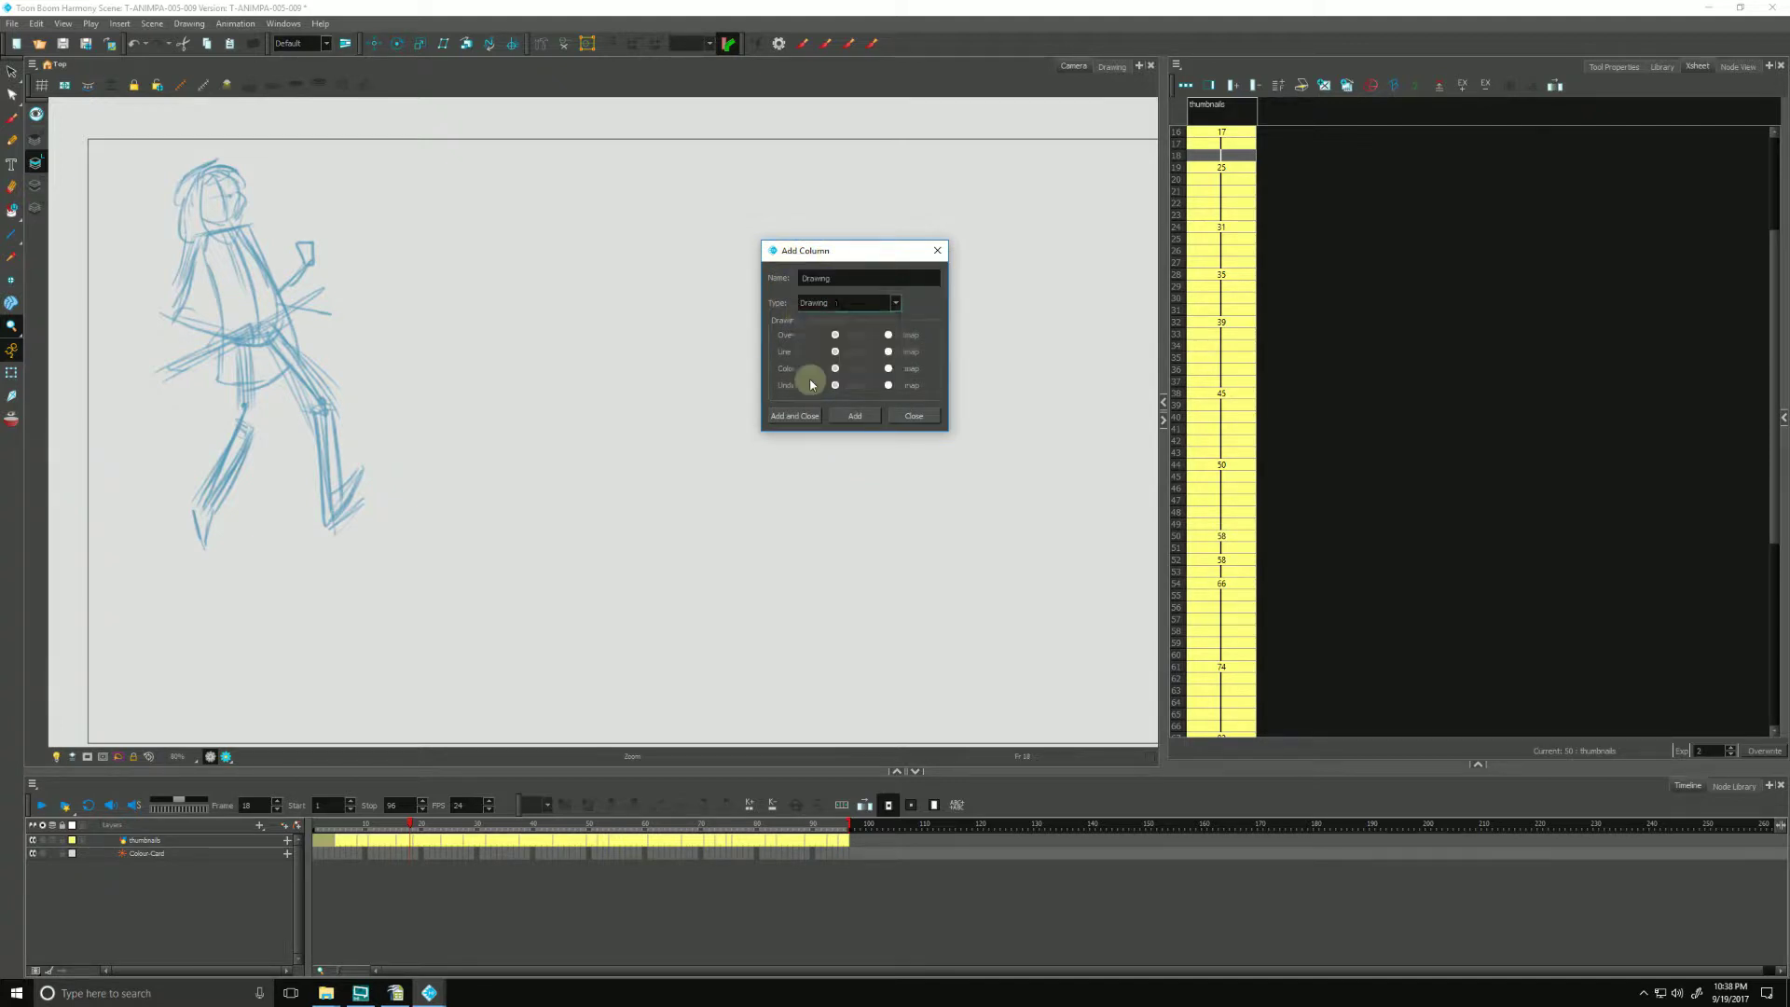
click(851, 280)
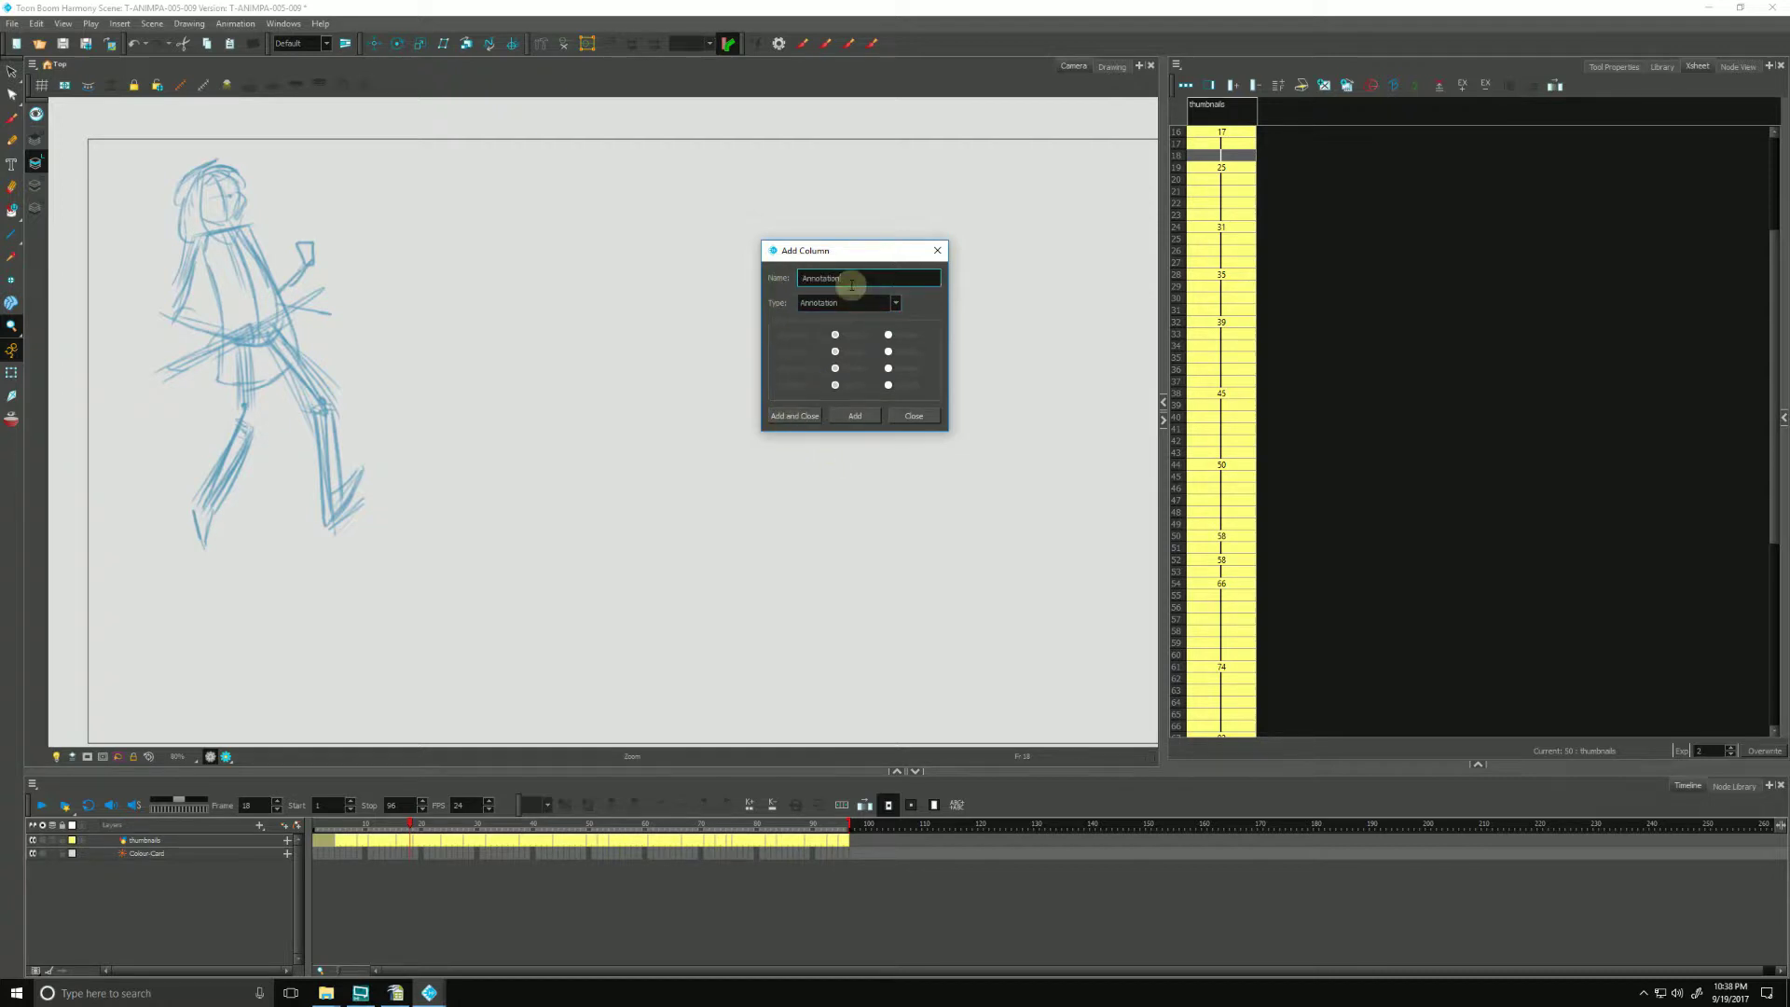
click(794, 415)
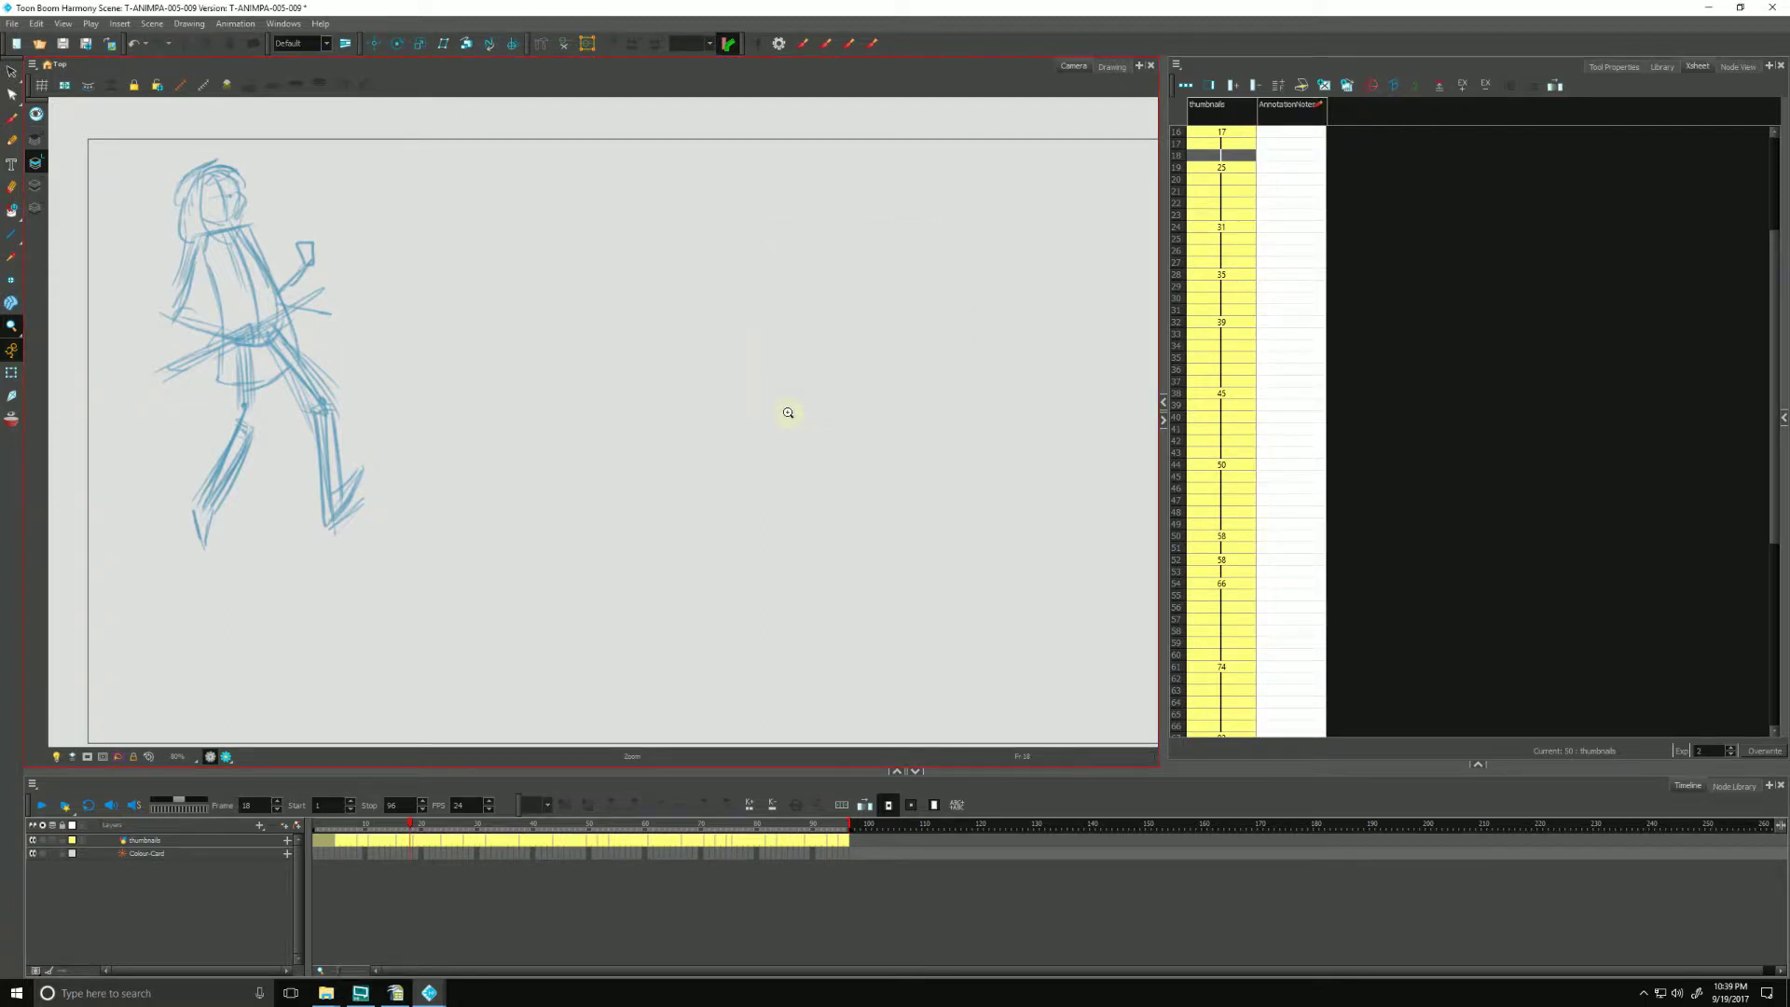
- Widen the AnnotationNotes column, then play the scene from frame 4 through the leaping pose
click(1293, 112)
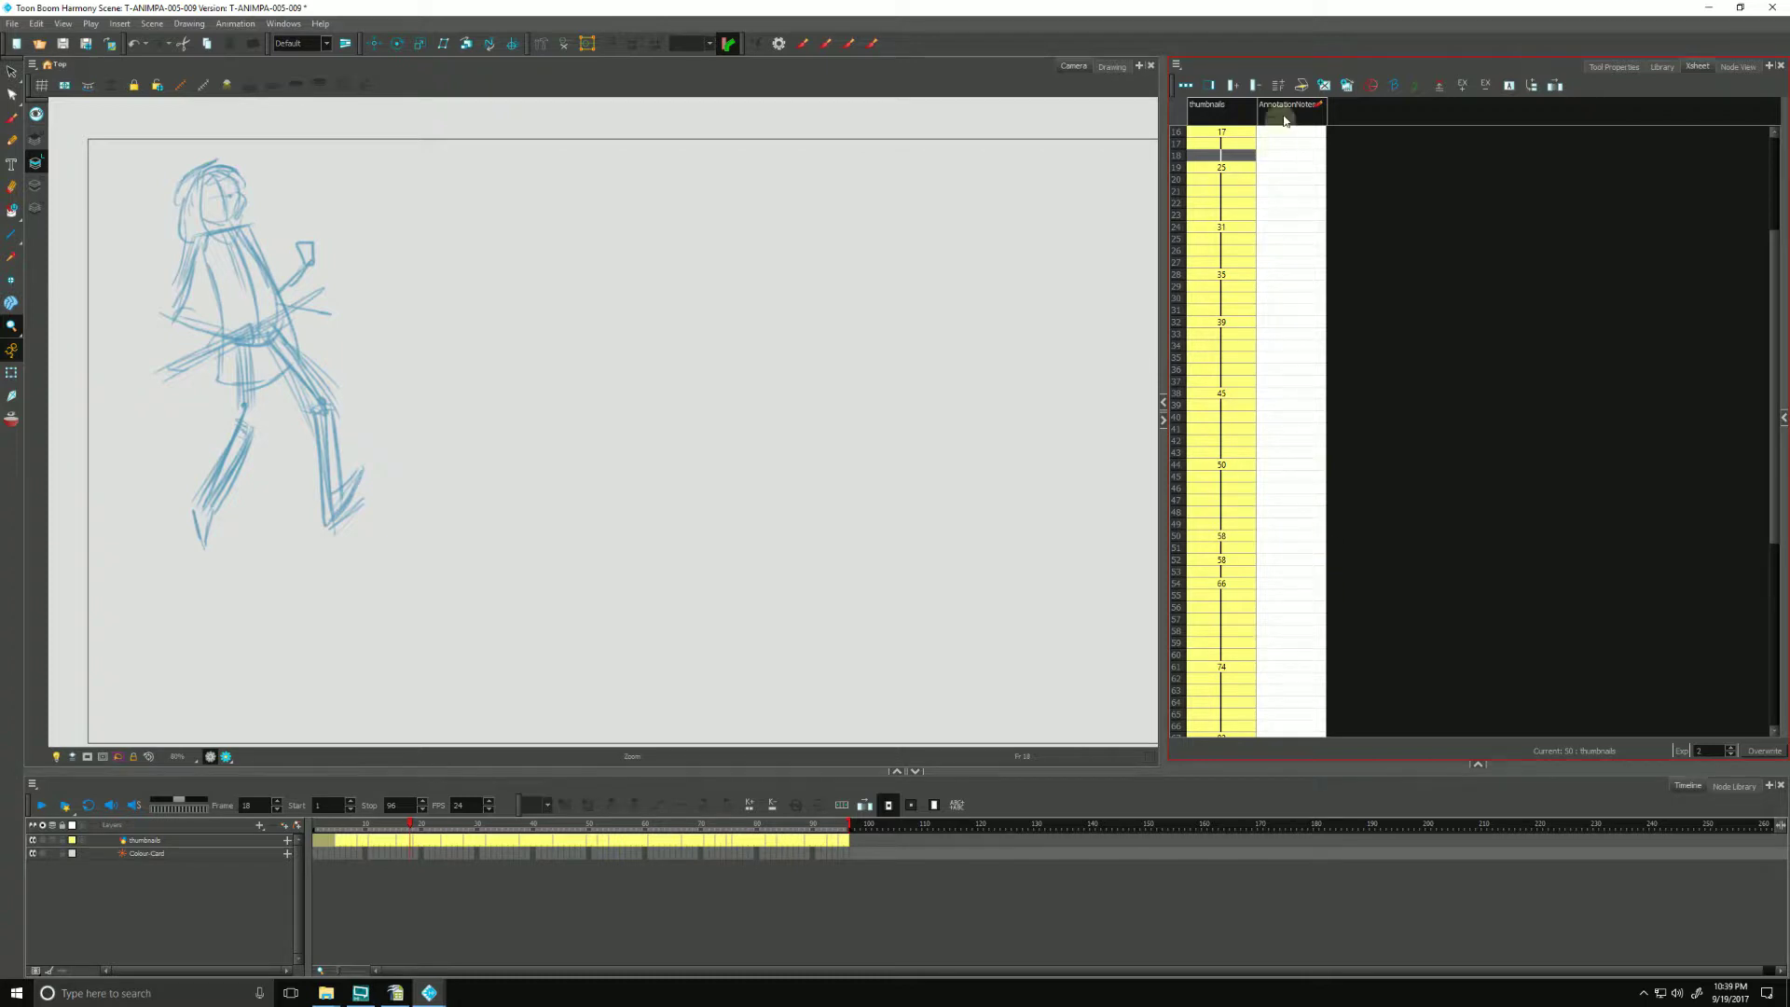
mouse_move(1327, 109)
mouse_down()
mouse_move(1358, 143)
mouse_move(1346, 113)
mouse_up()
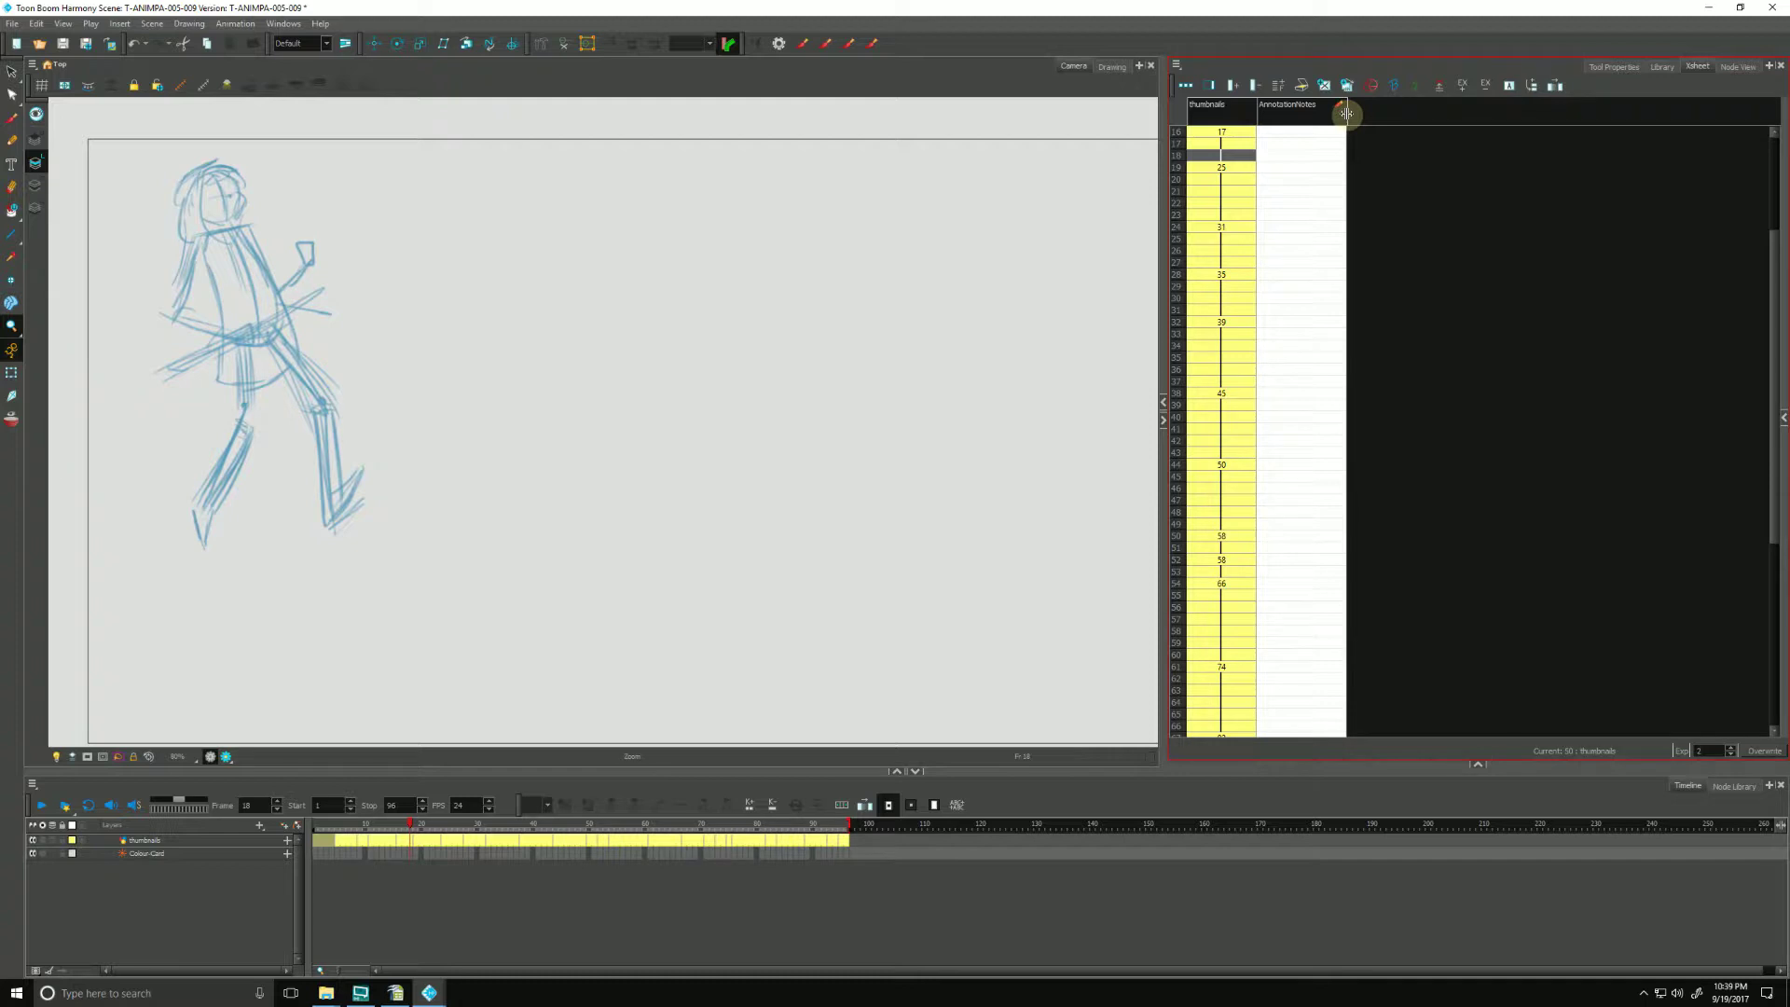
click(332, 825)
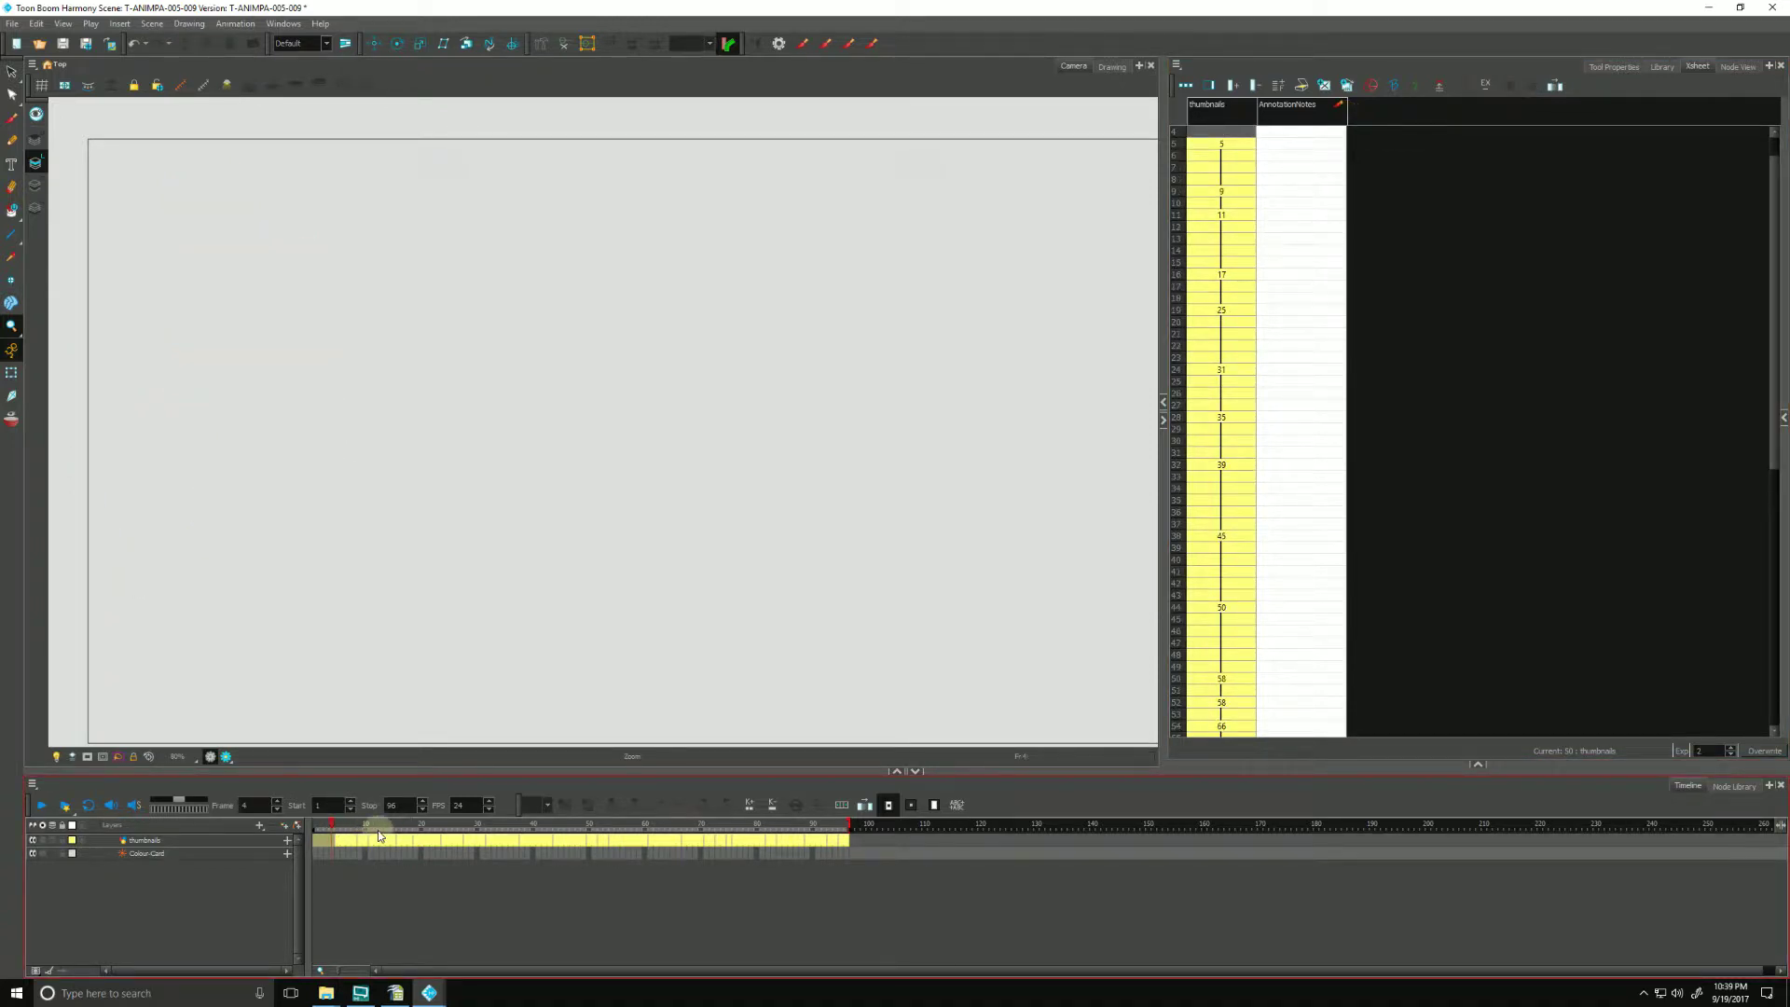
key(Return)
click(379, 886)
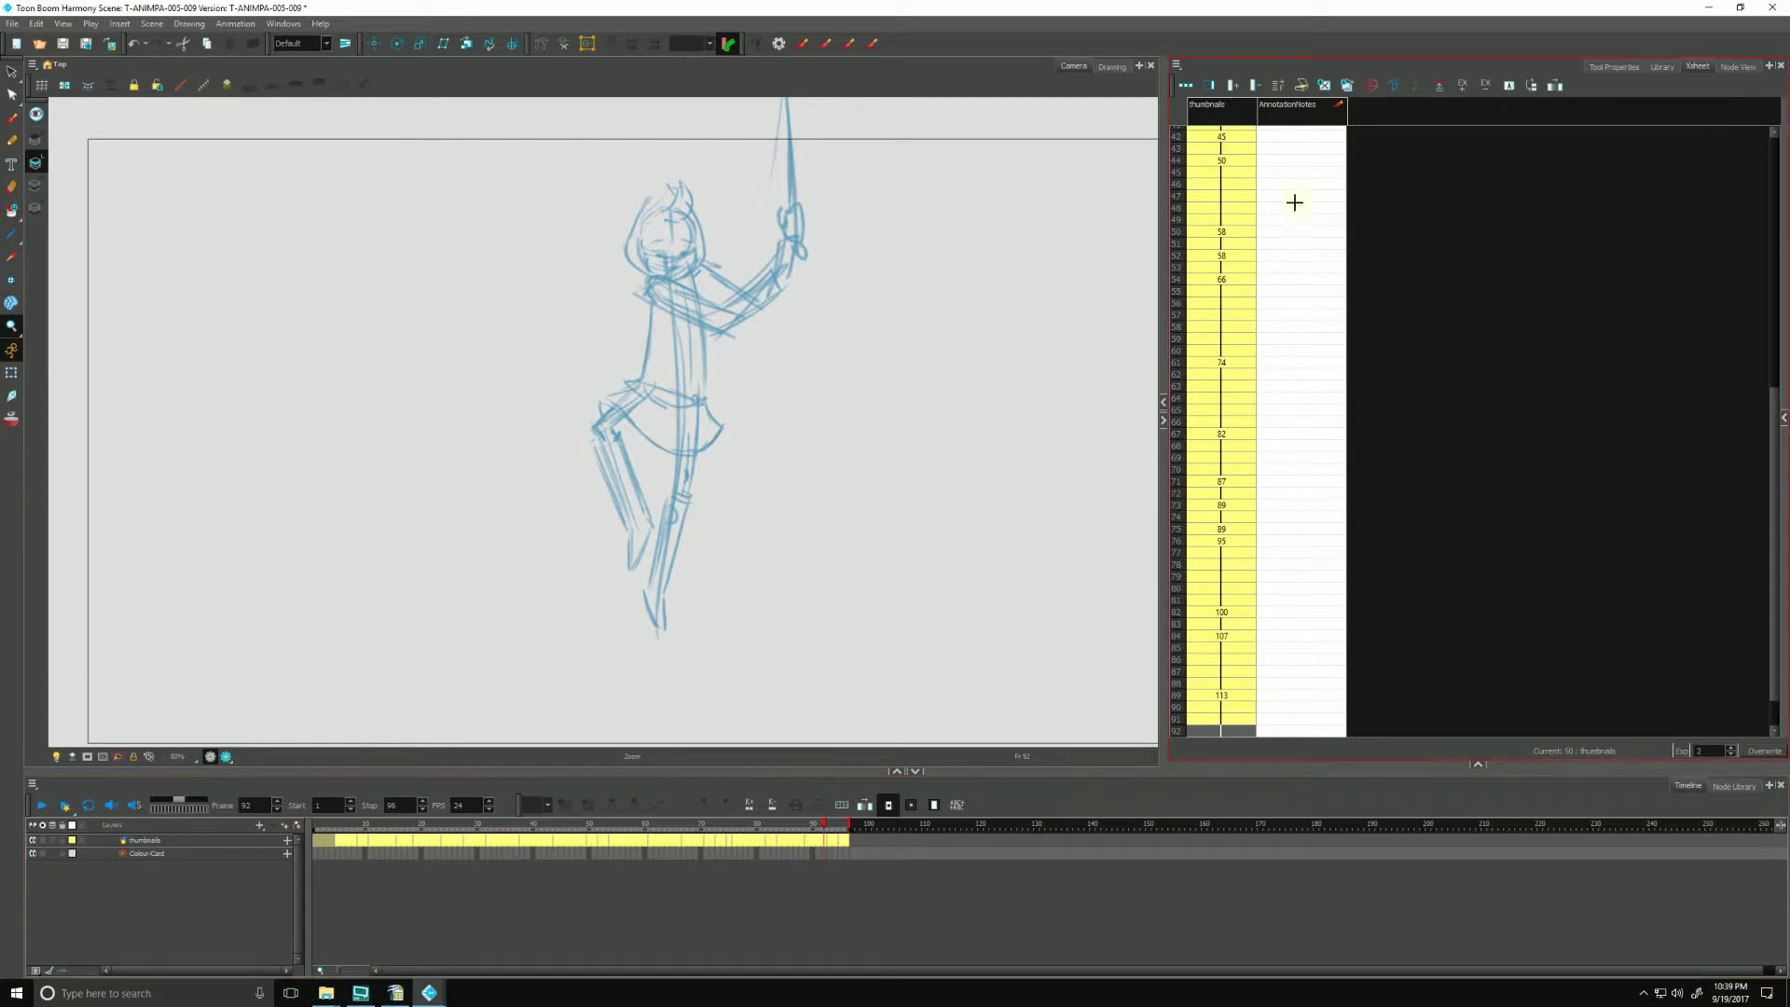
scroll(1296, 280, up, 10)
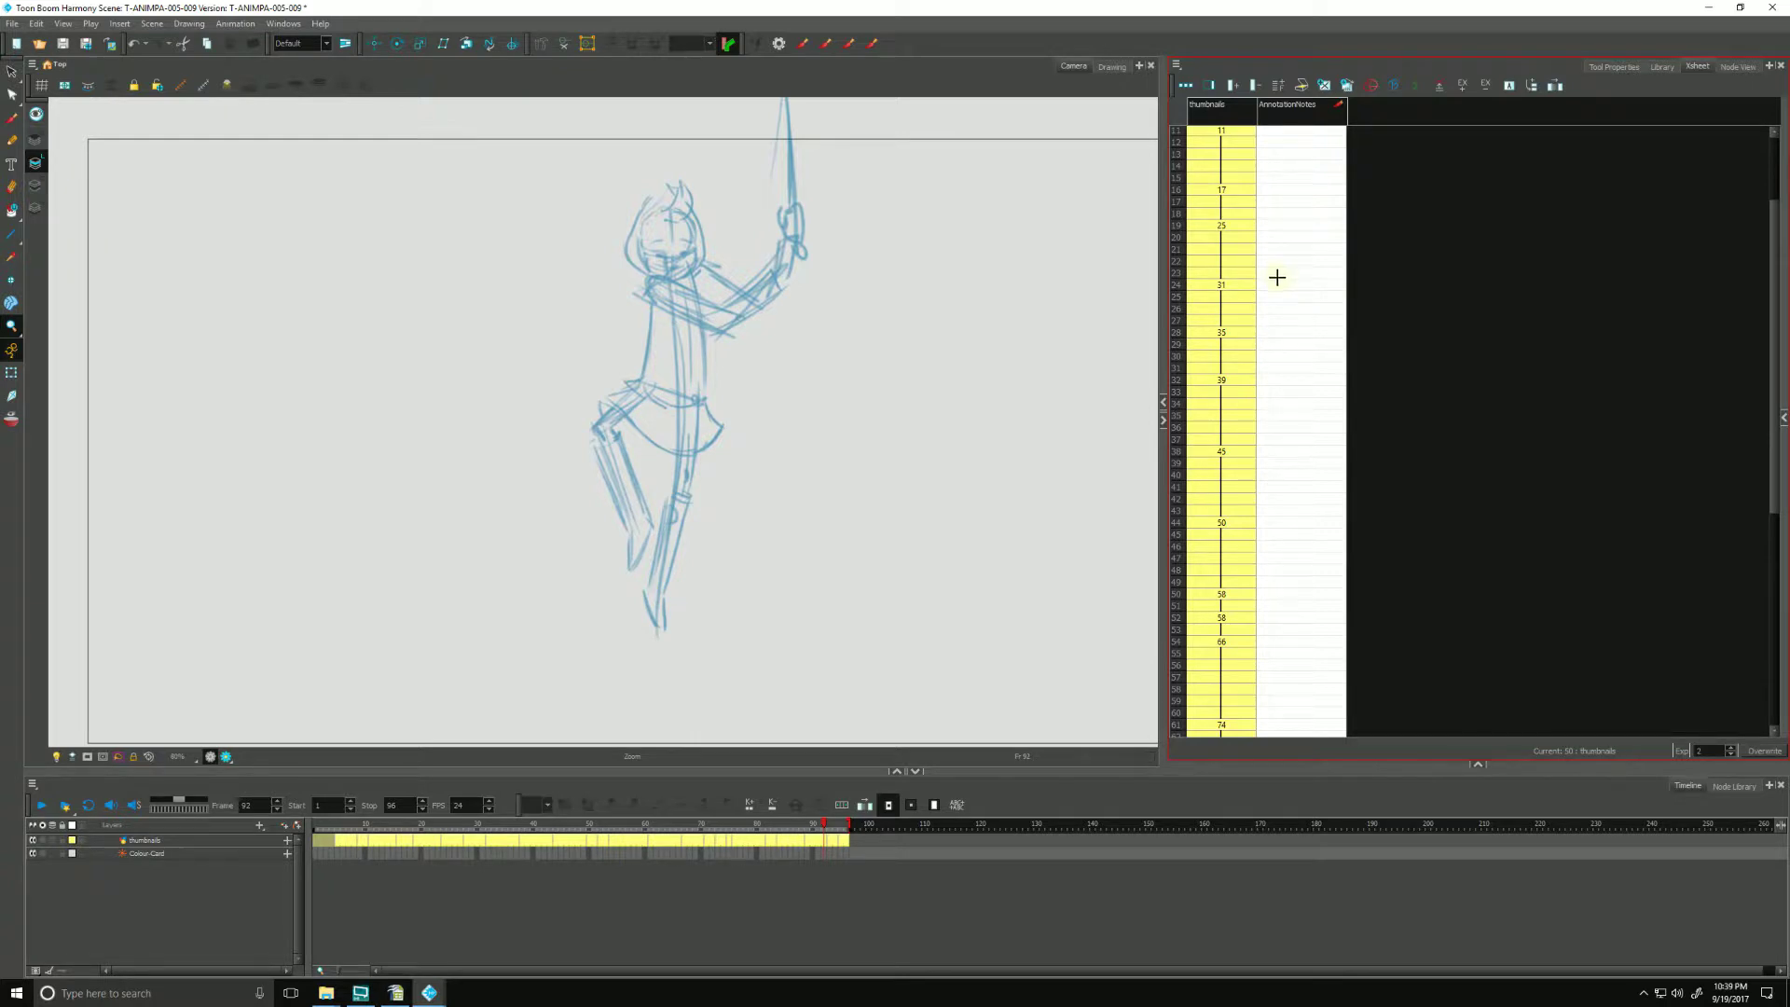
scroll(1282, 364, up, 3)
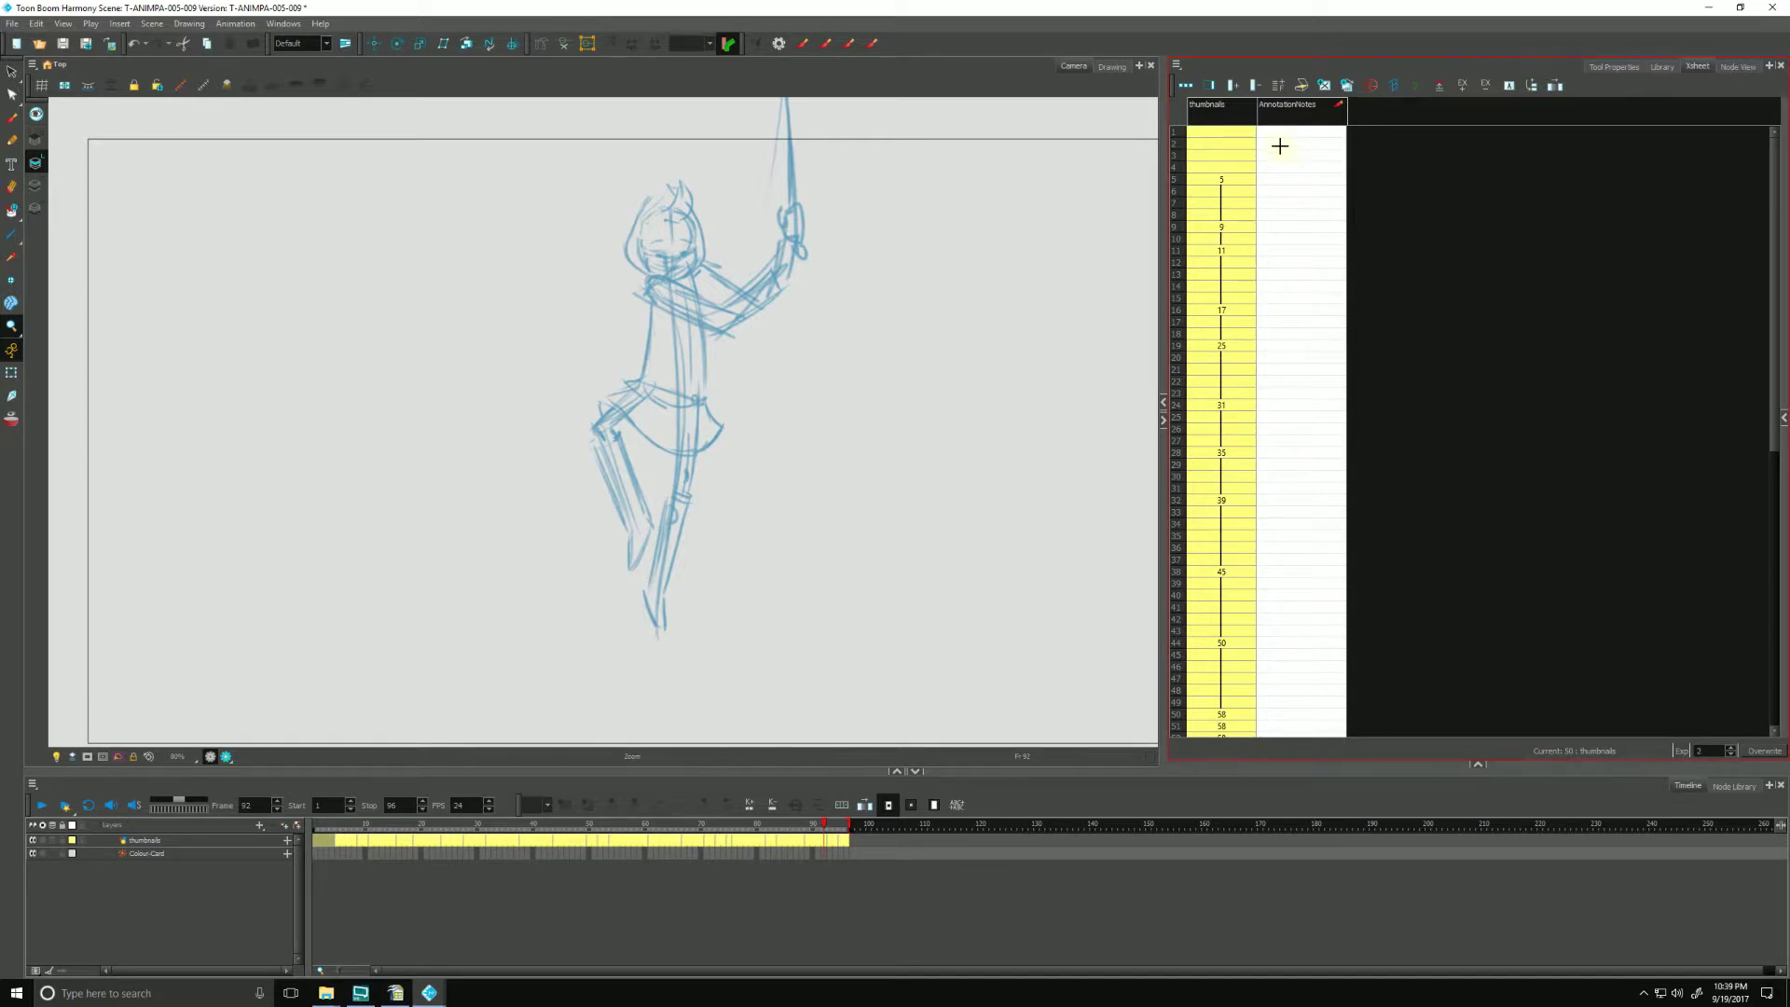
- Draw a wavy jump arc down AnnotationNotes, finishing with a landing curve to row 37
mouse_move(1271, 139)
mouse_down()
mouse_move(1320, 187)
mouse_move(1328, 373)
mouse_up()
drag(1309, 417, 1303, 429)
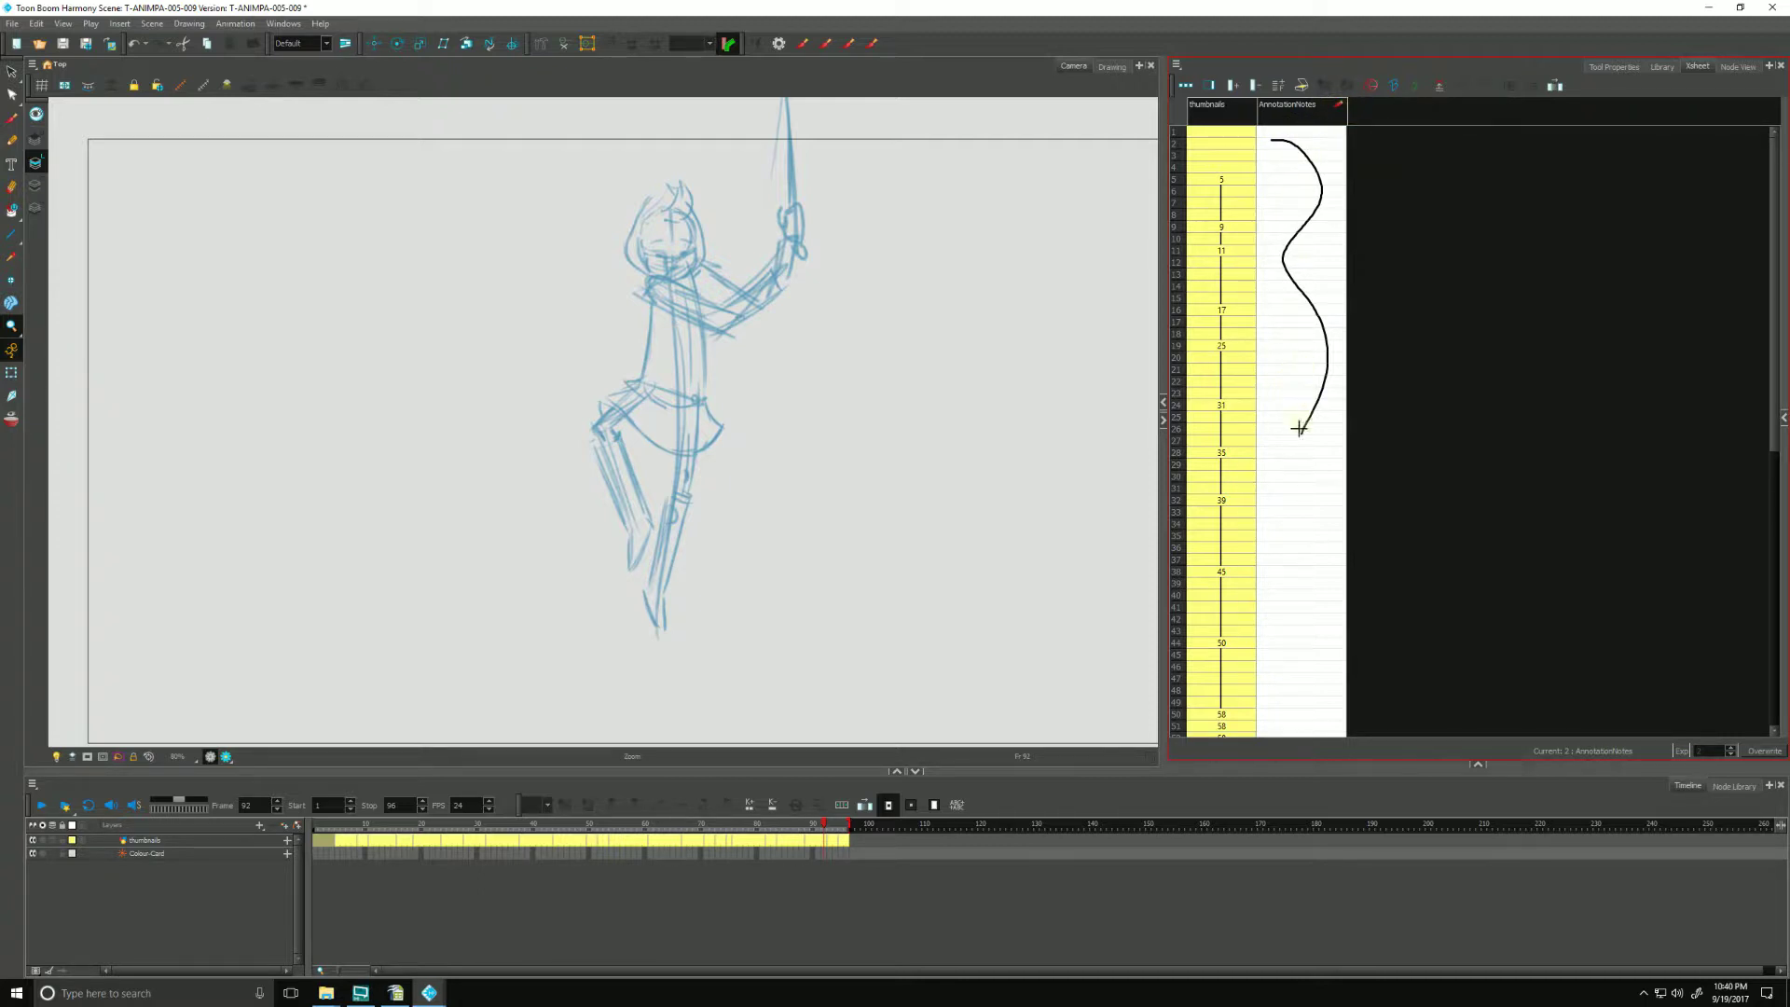
drag(1302, 446, 1296, 559)
- Set the Xsheet annotation pen width to 1
click(1177, 65)
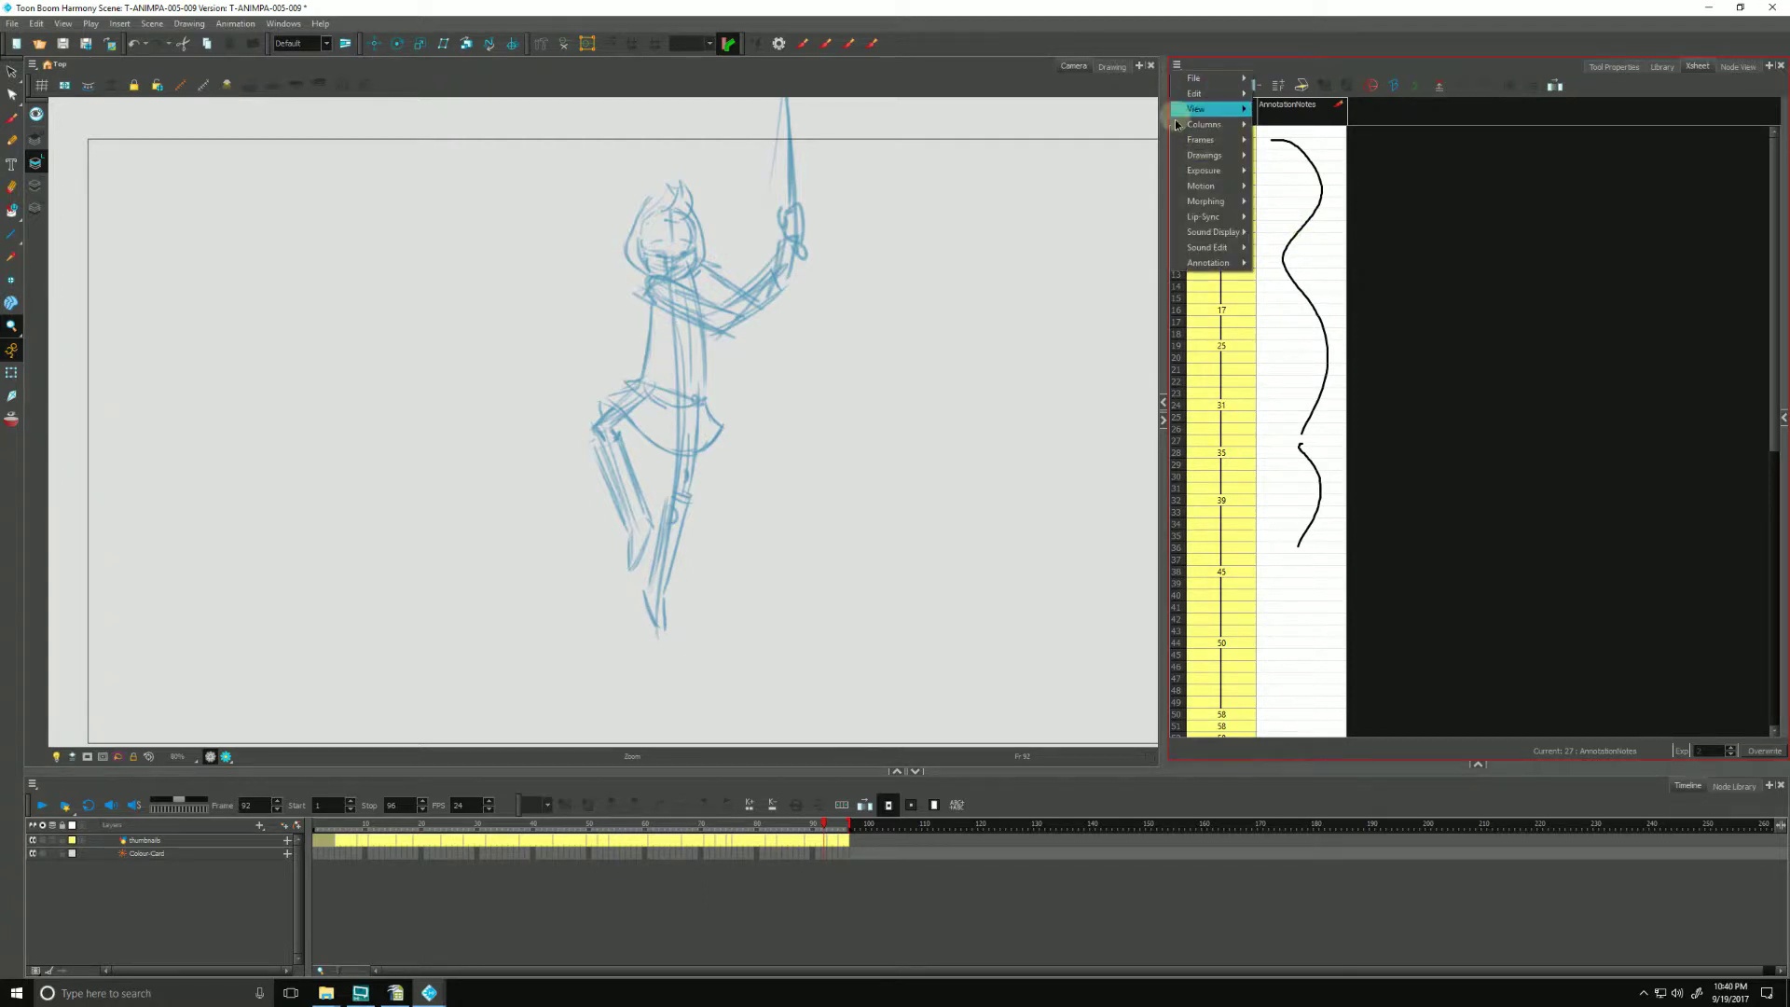
mouse_move(1188, 266)
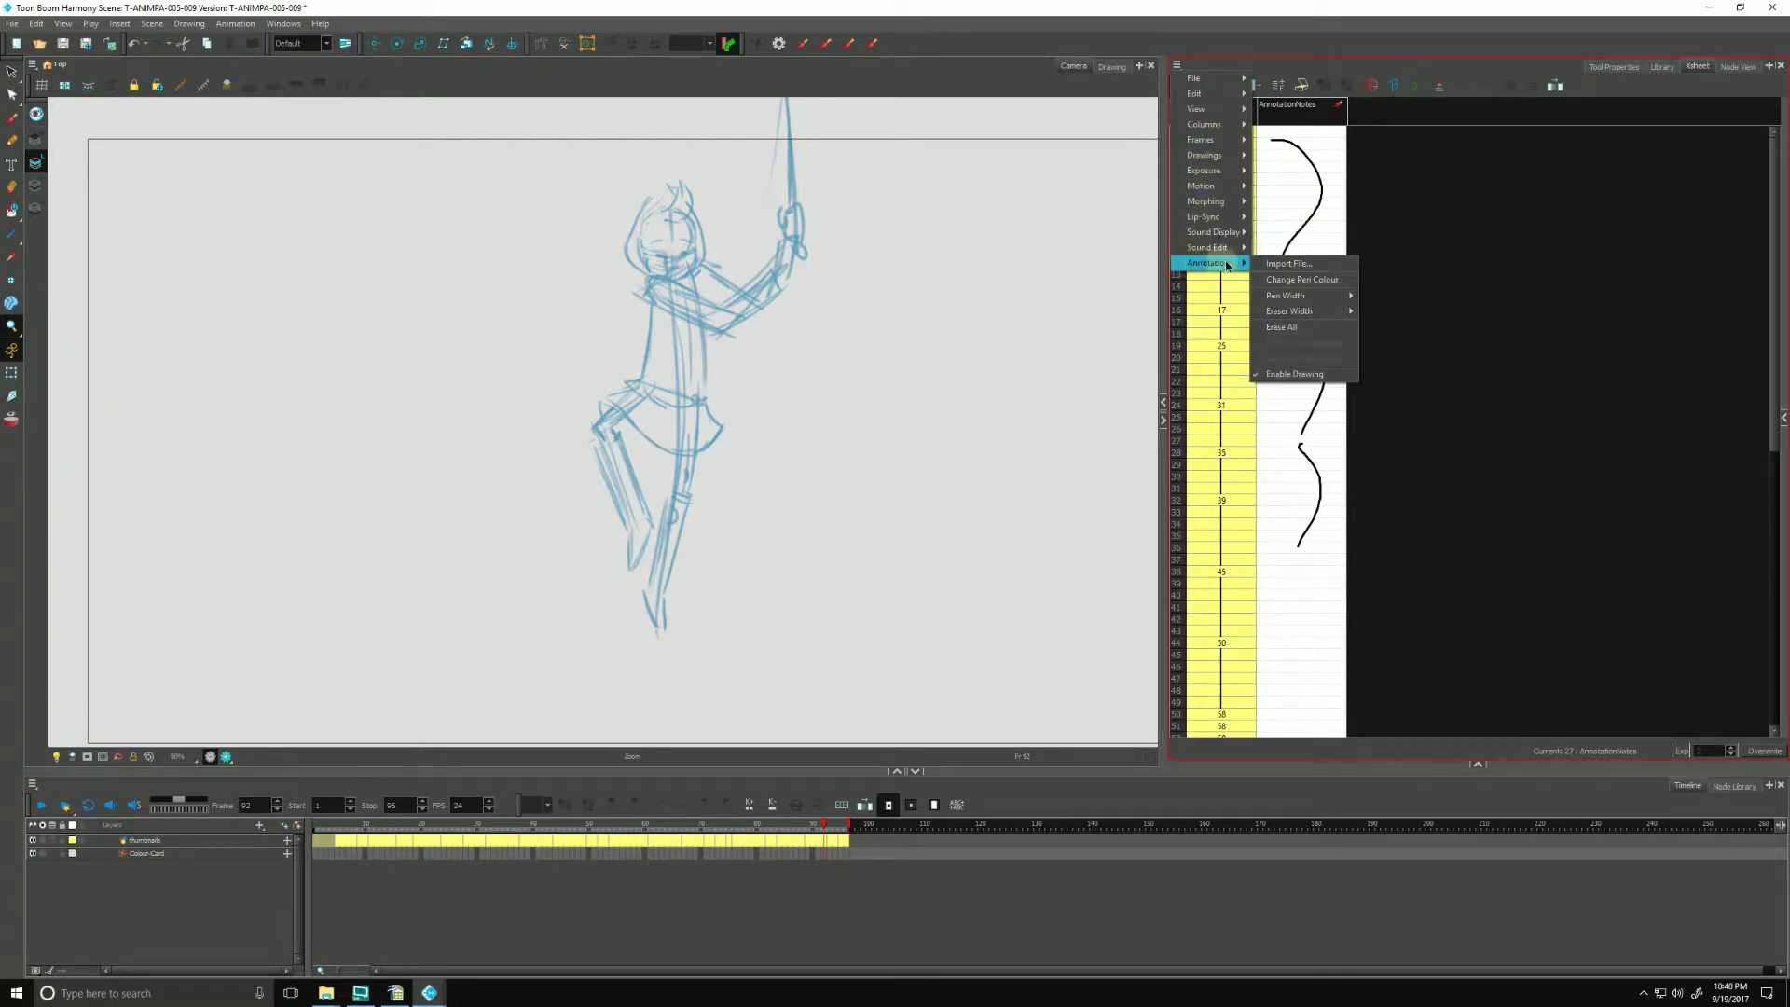
mouse_move(1280, 299)
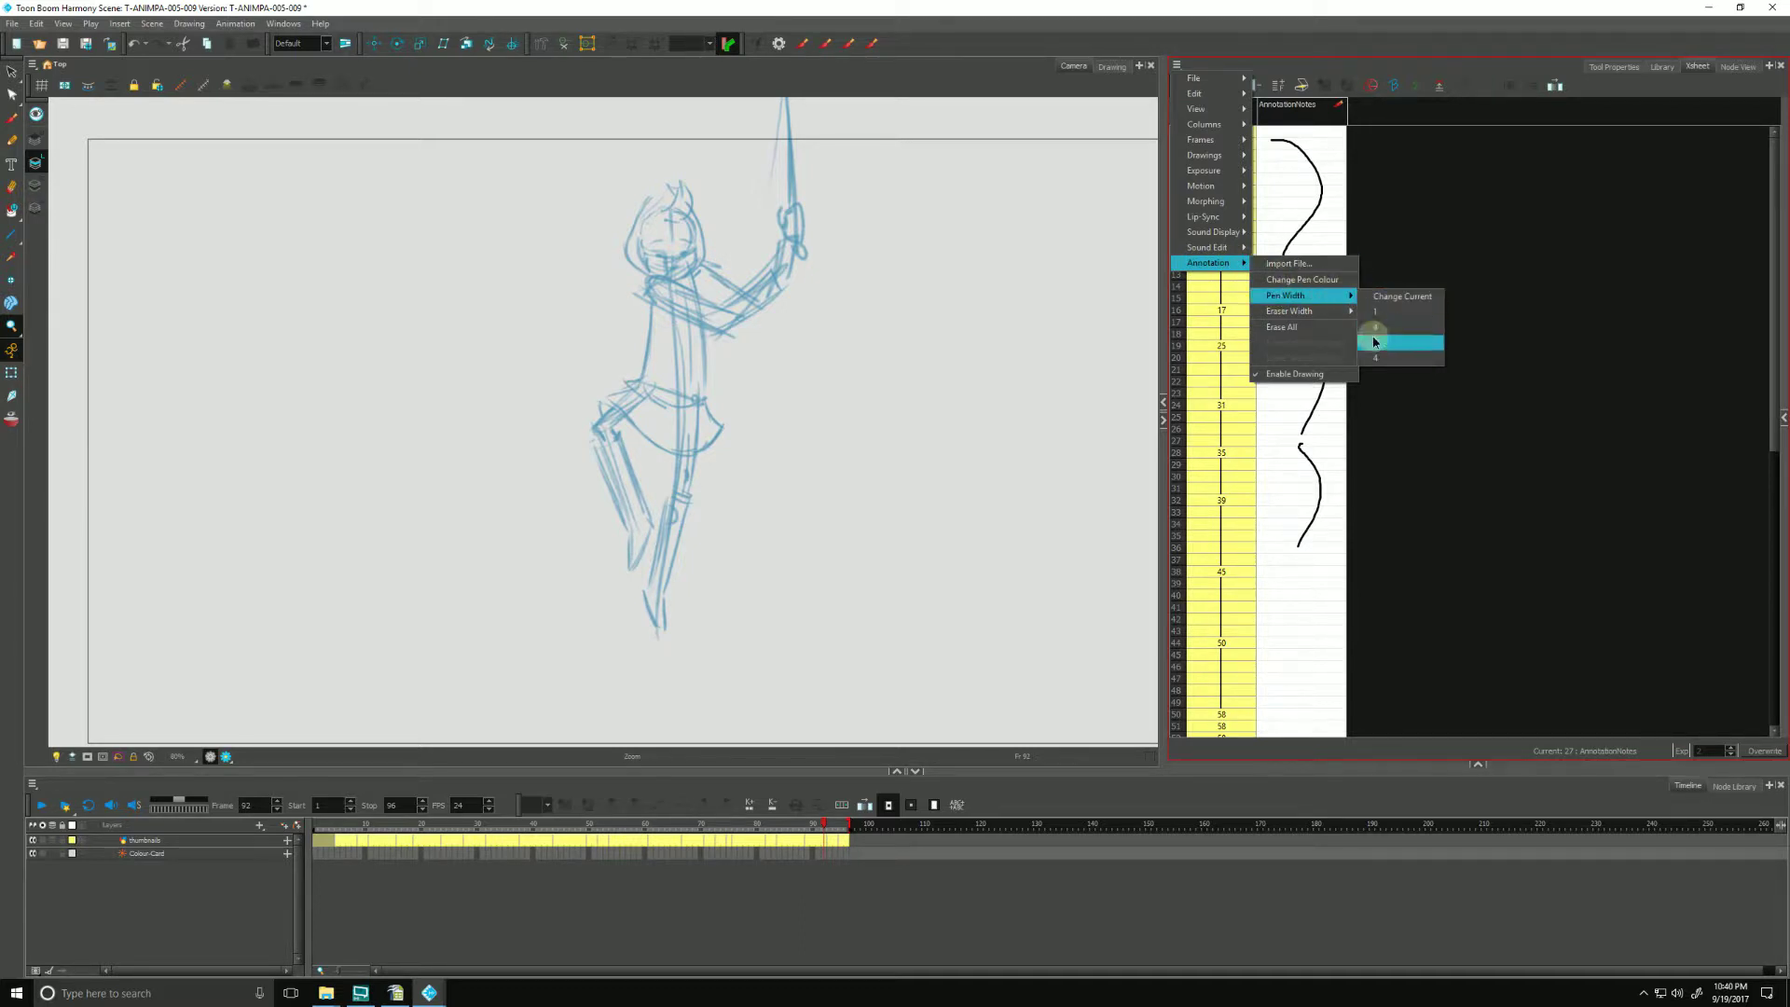
click(1376, 311)
- Draw a thin test stroke in AnnotationNotes, erase it, and return to drawing mode
drag(1298, 446, 1281, 586)
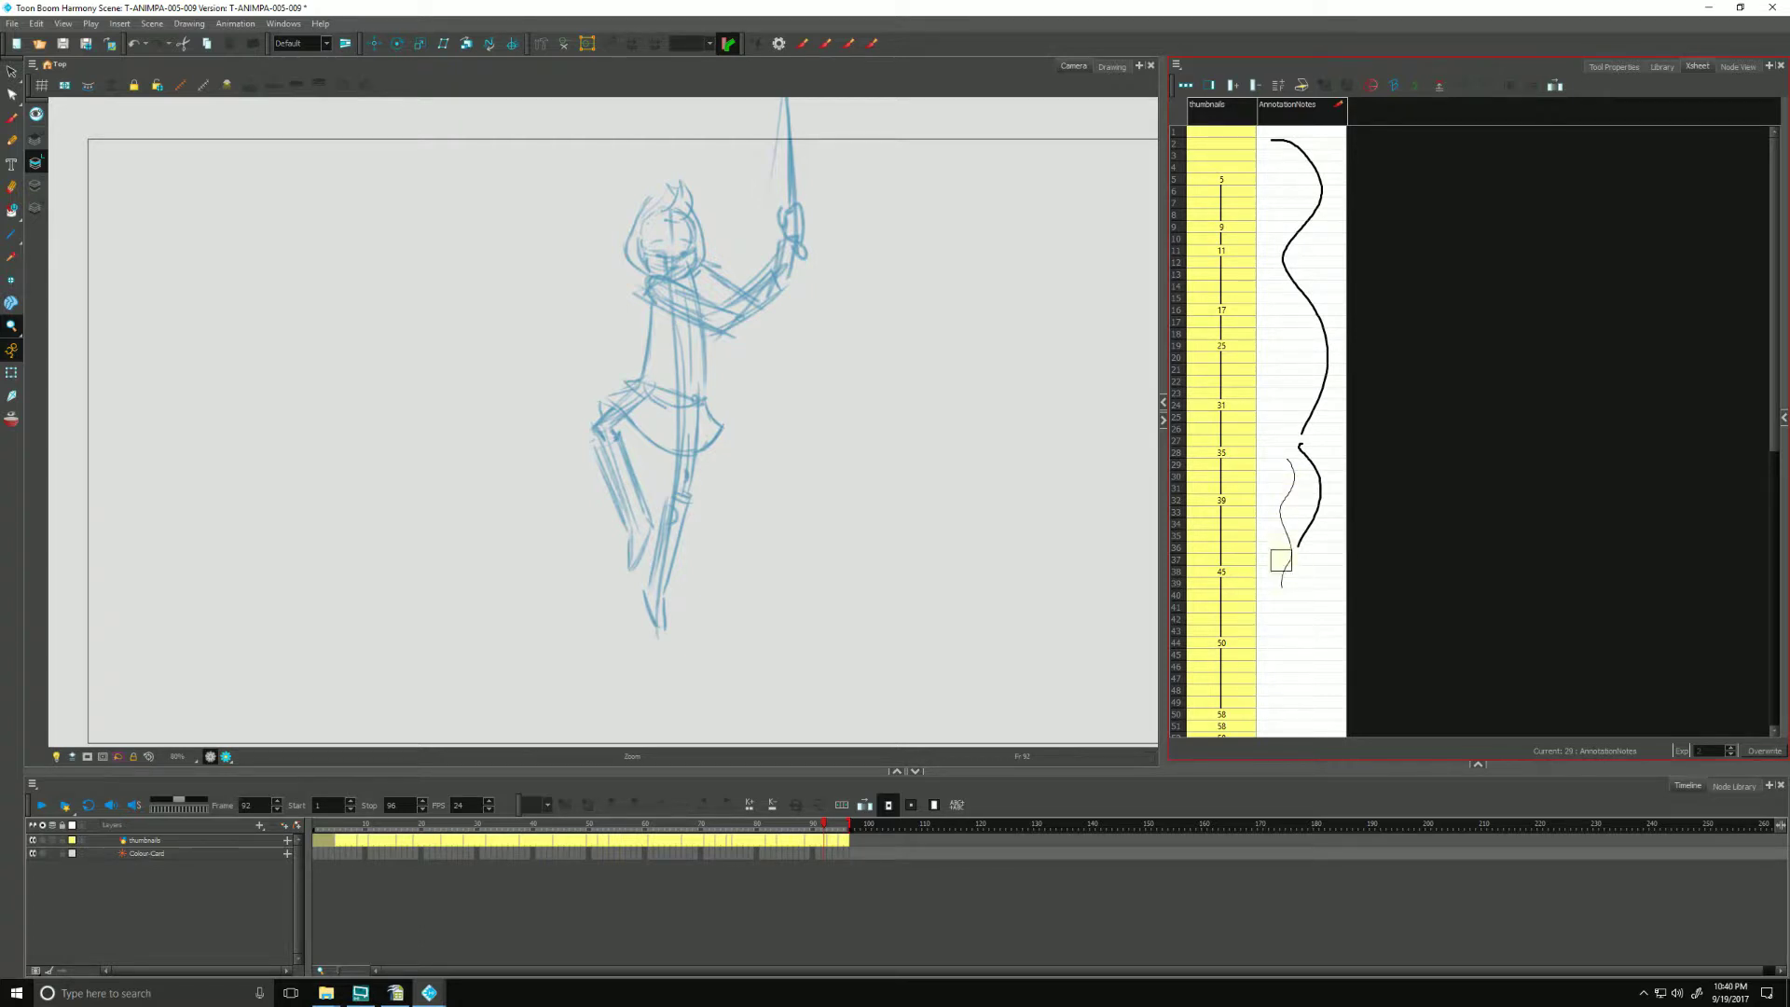
mouse_move(1287, 599)
mouse_down()
mouse_move(1281, 482)
mouse_move(1303, 542)
mouse_move(1324, 383)
mouse_move(1292, 250)
mouse_move(1323, 196)
mouse_move(1273, 138)
mouse_move(1310, 357)
mouse_up()
key(alt+b)
- Enable drawing on the AnnotationNotes column and erase the remaining thin curve
click(1339, 108)
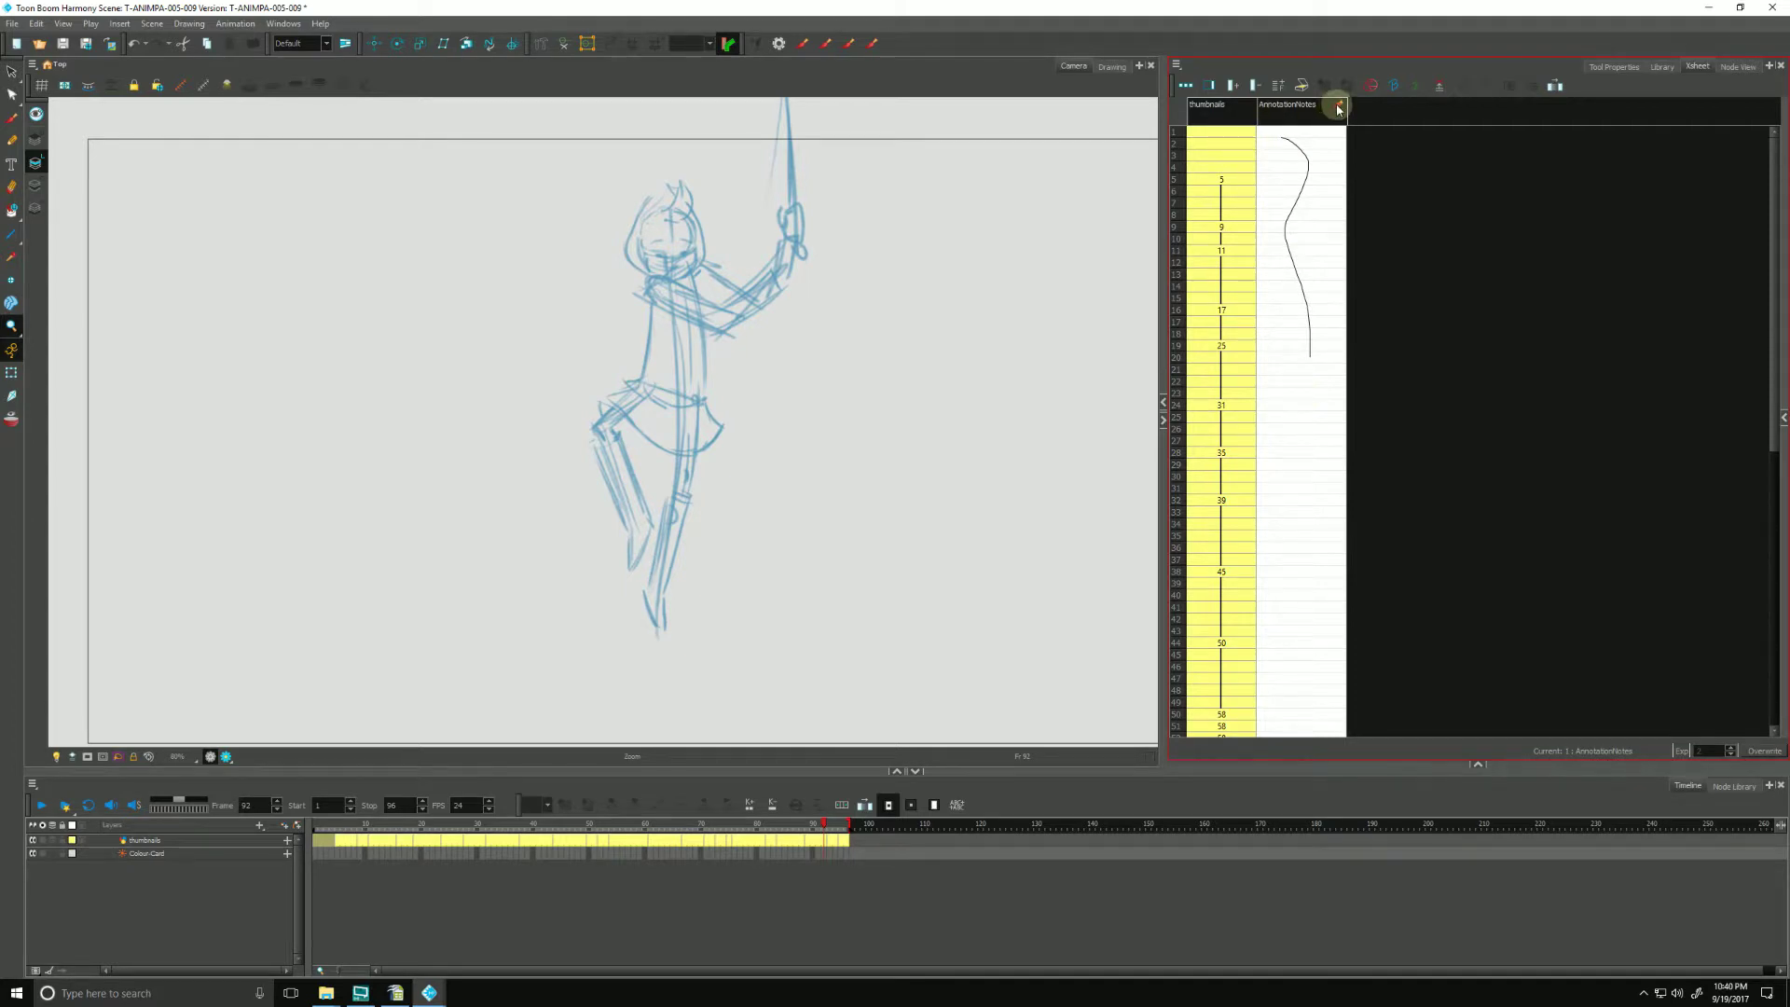
click(1333, 105)
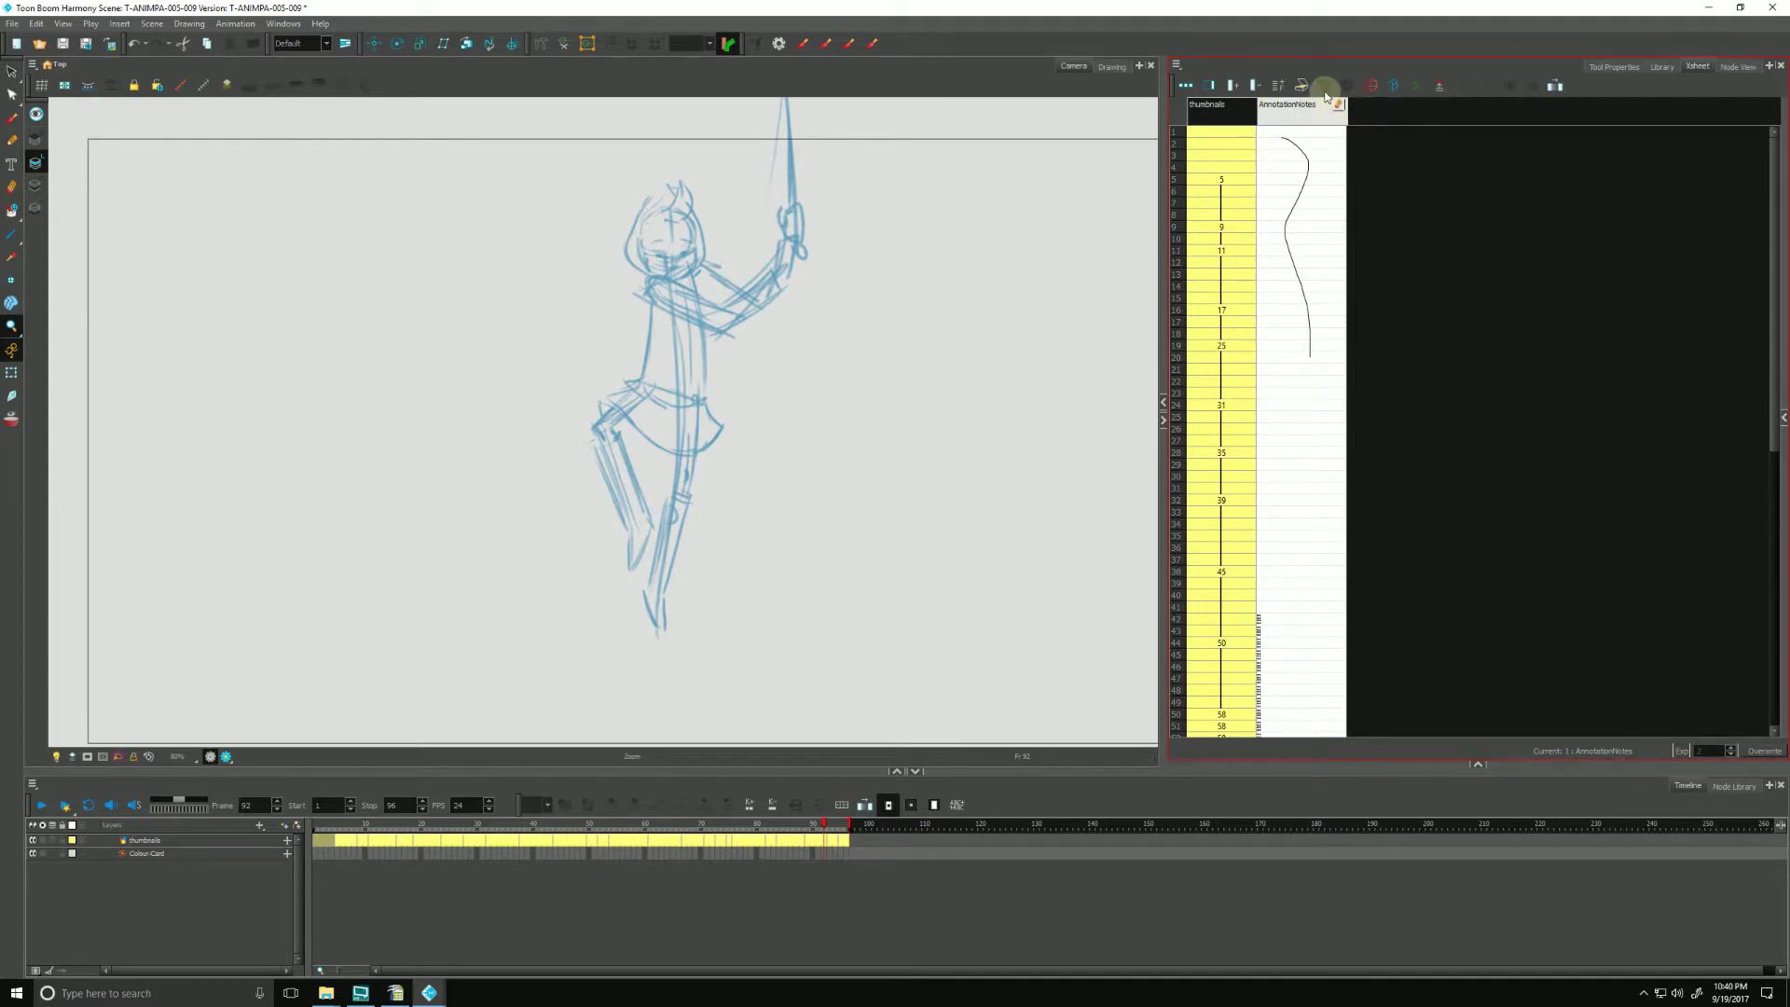
mouse_move(1298, 351)
mouse_down()
mouse_move(1286, 228)
mouse_move(1287, 145)
mouse_up()
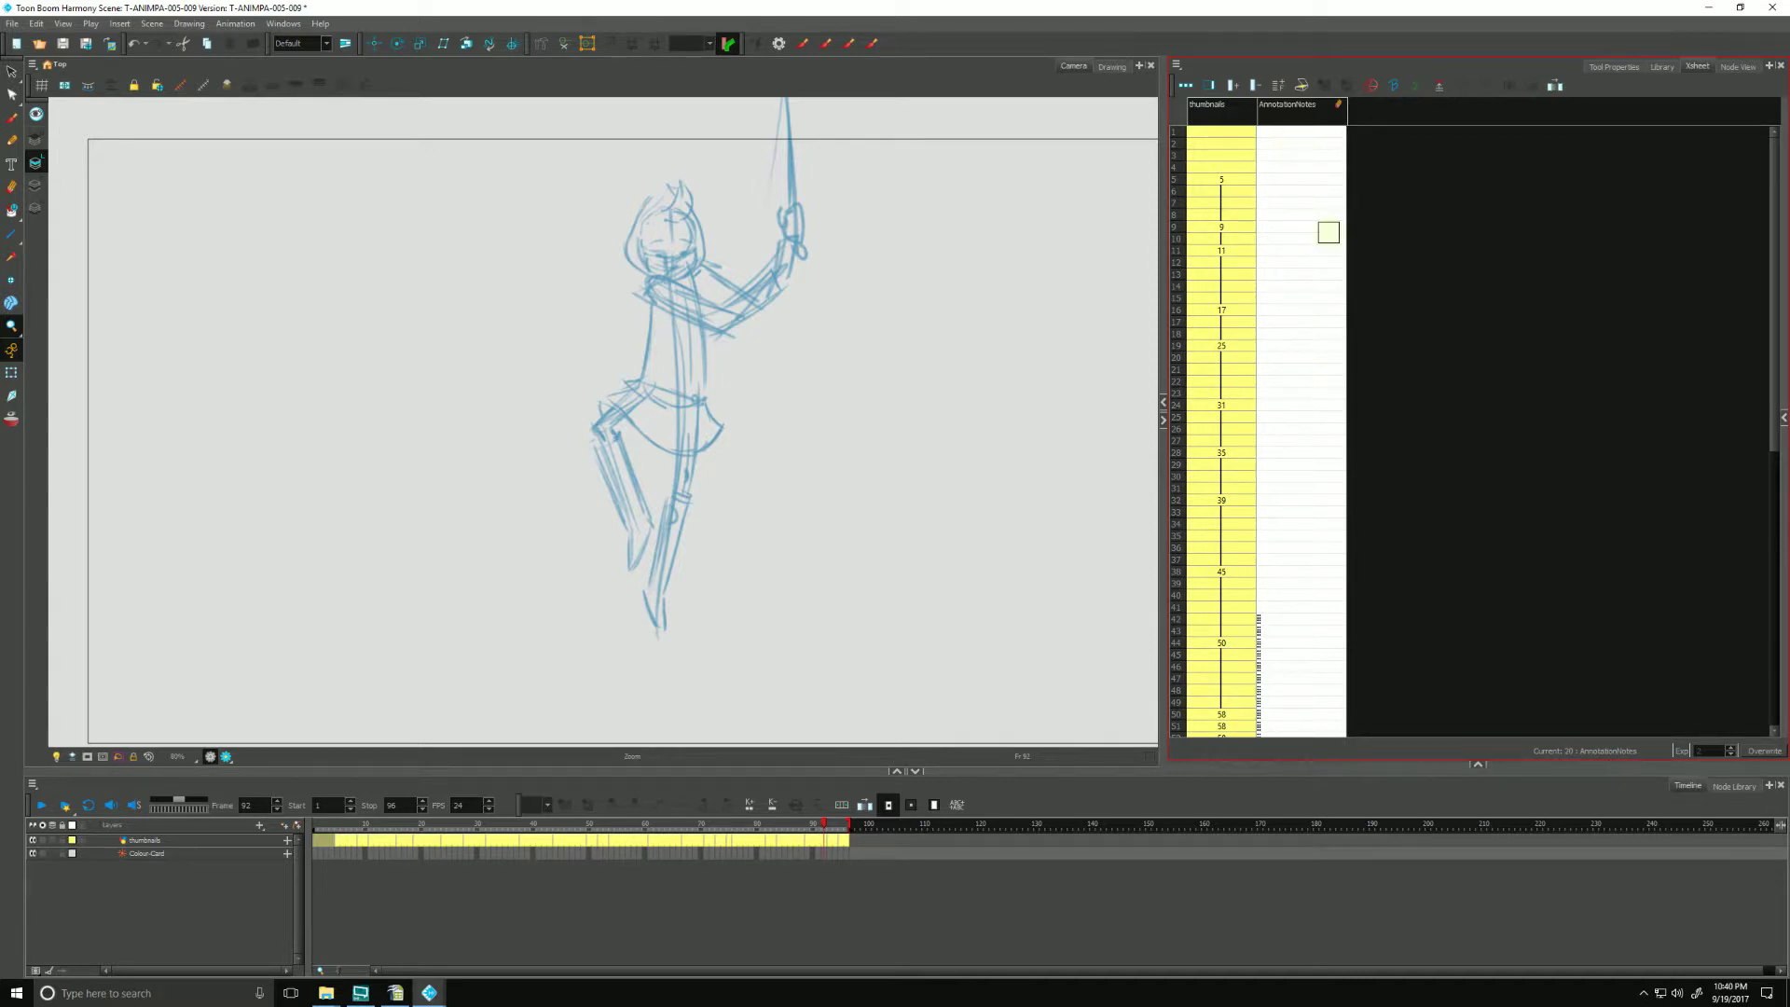
- Type the note 'Jump' in the frame 11 cell and 'Land' in the frame 24 cell
click(1290, 253)
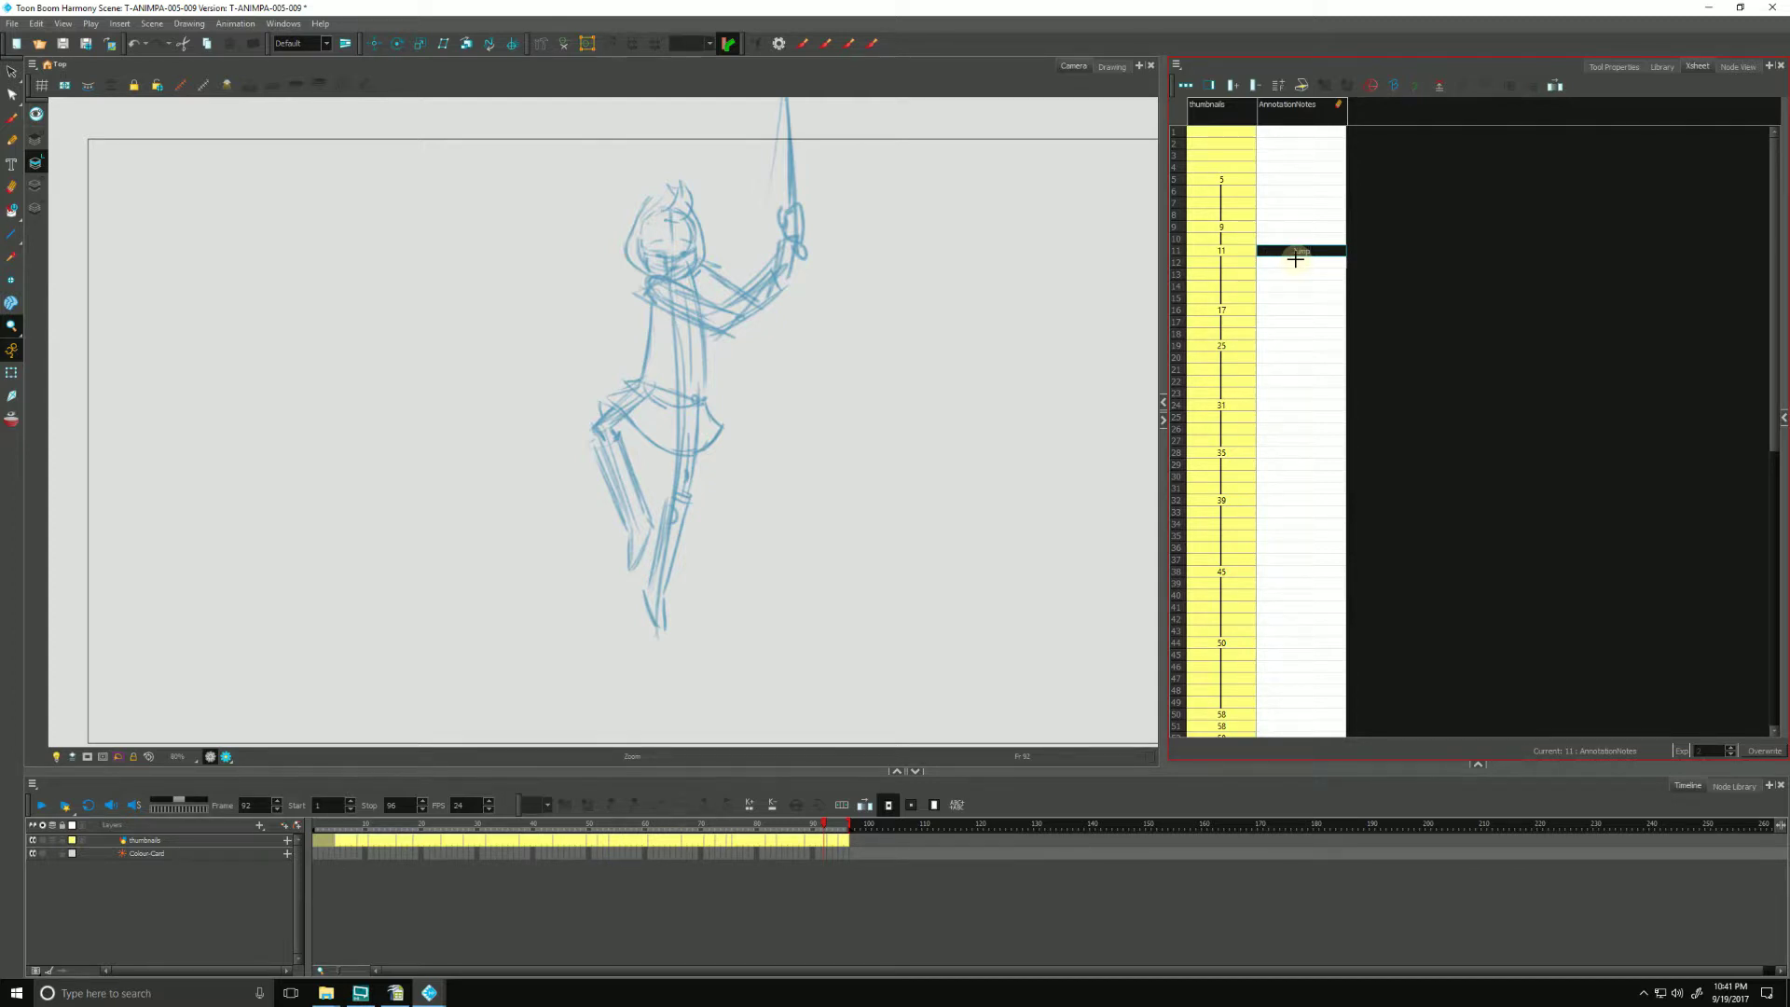
click(1287, 405)
click(1302, 407)
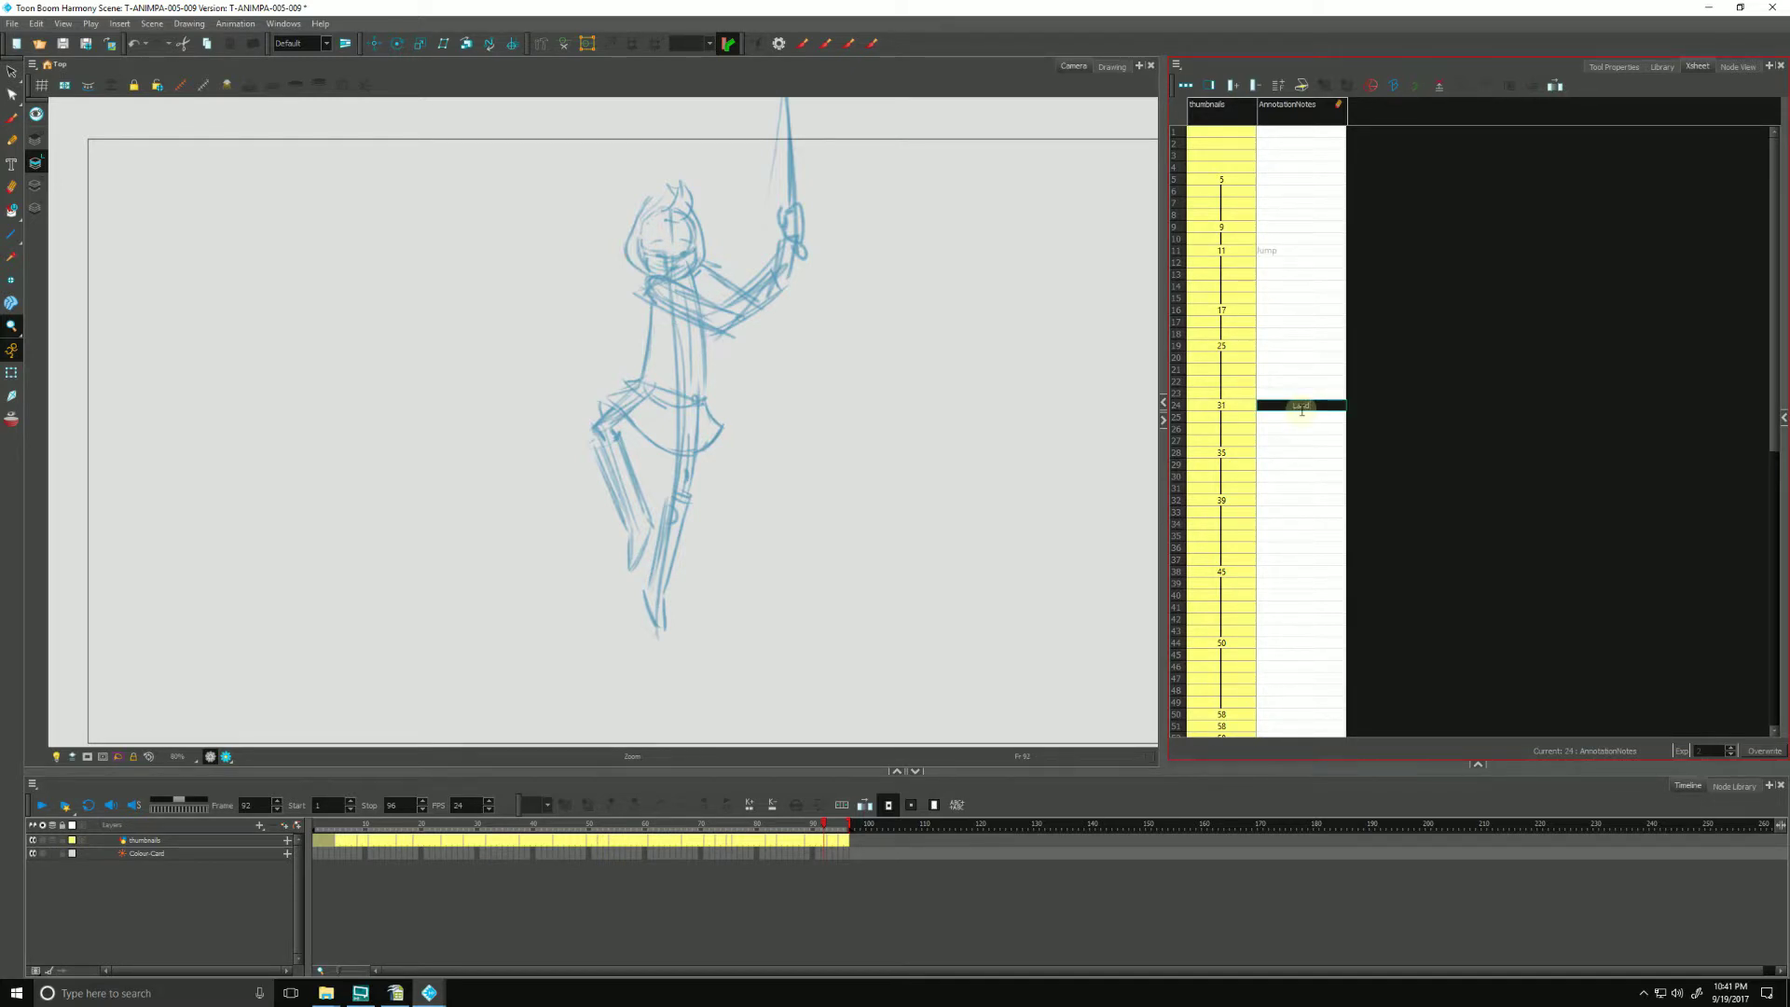
click(1276, 121)
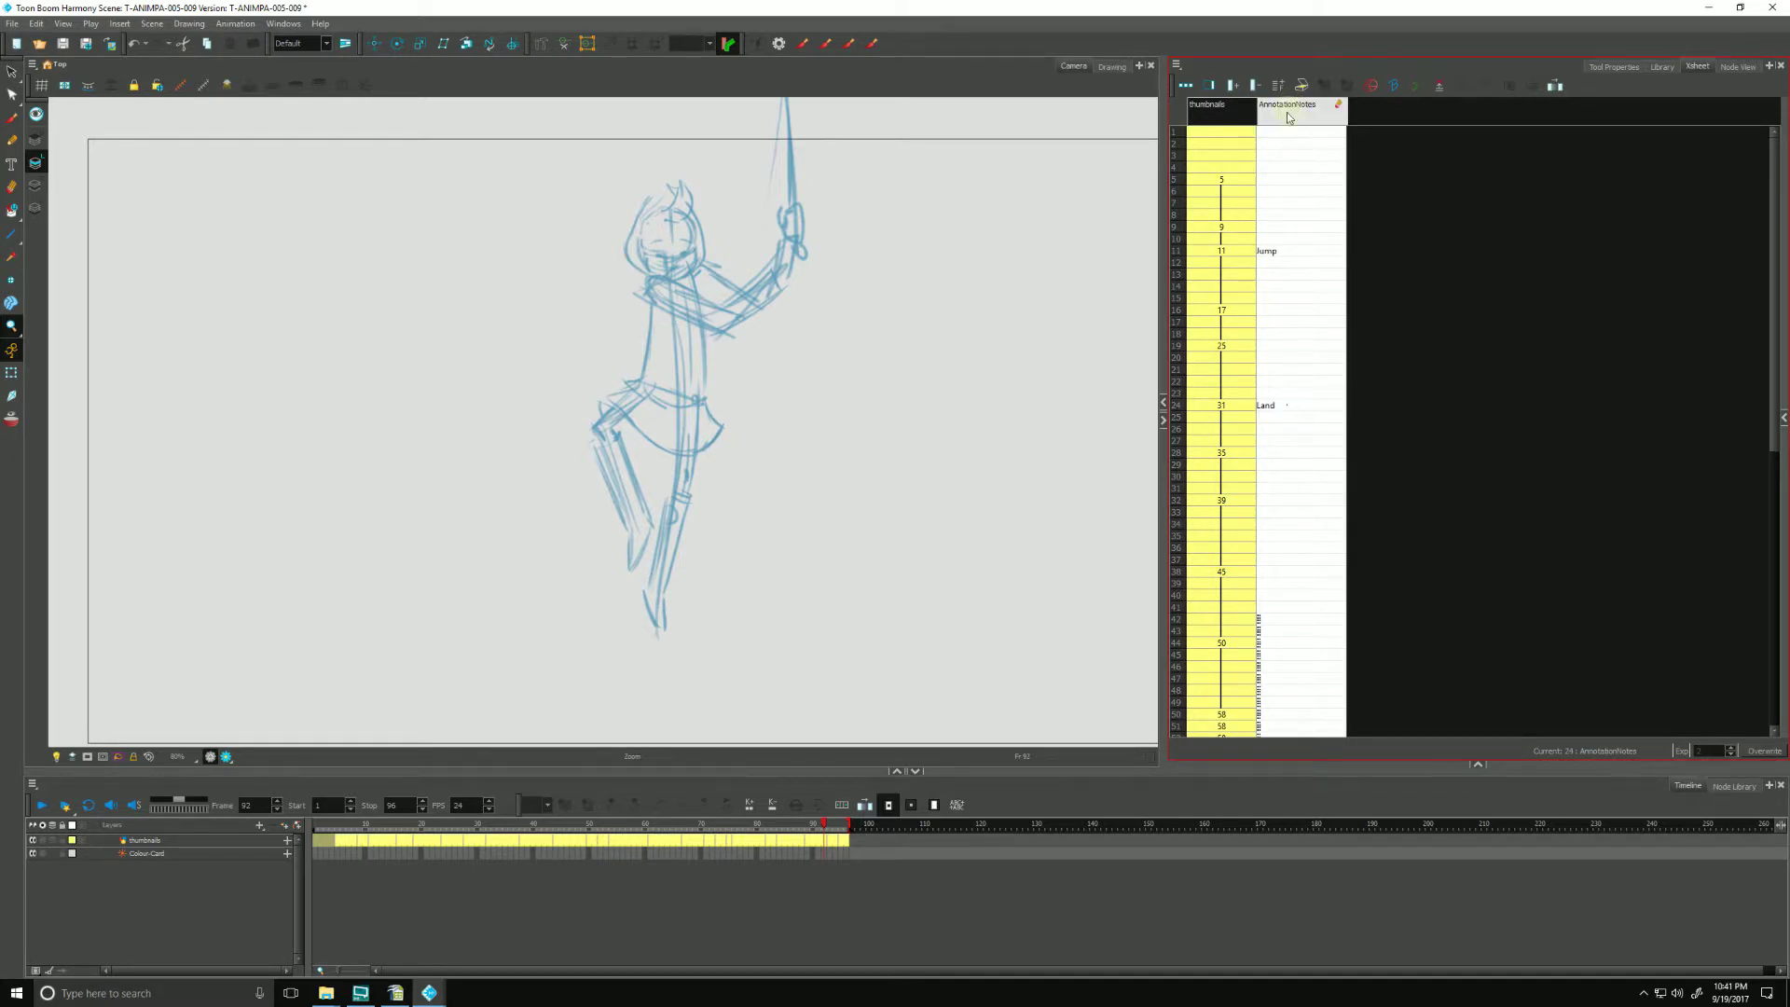
- Preview frame 16 and drag the Jump note from frame 11 down to frame 16
click(1339, 108)
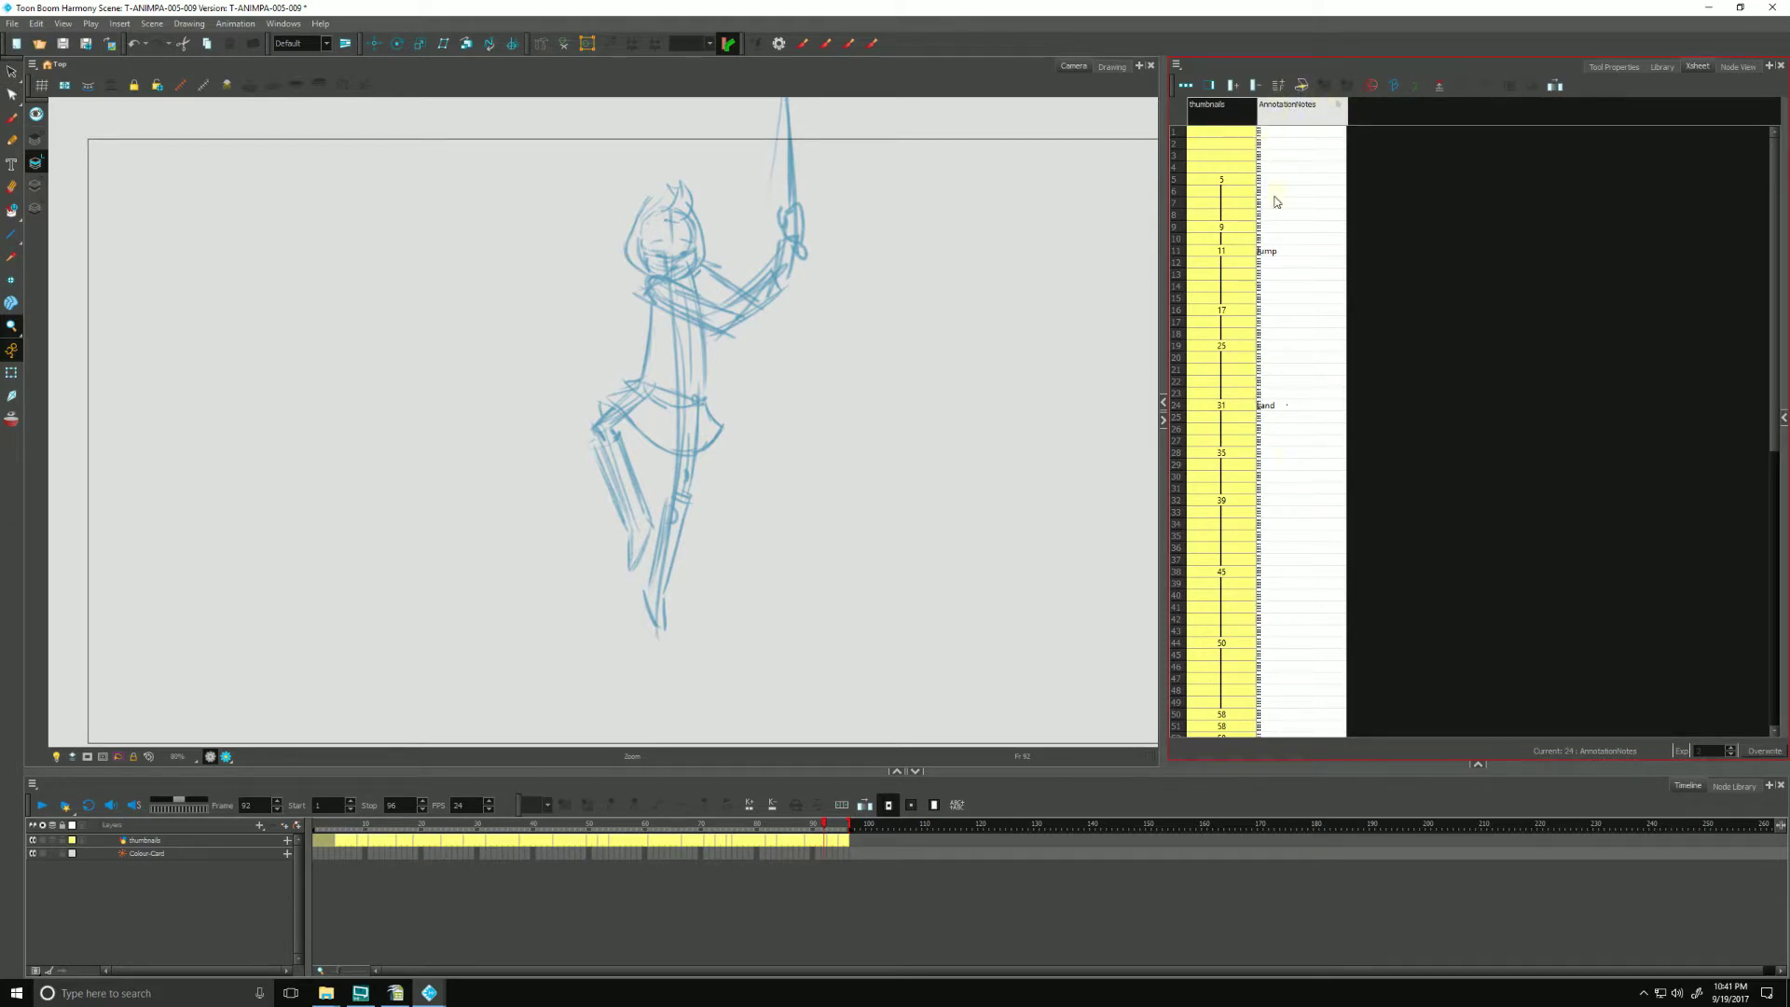
click(1290, 255)
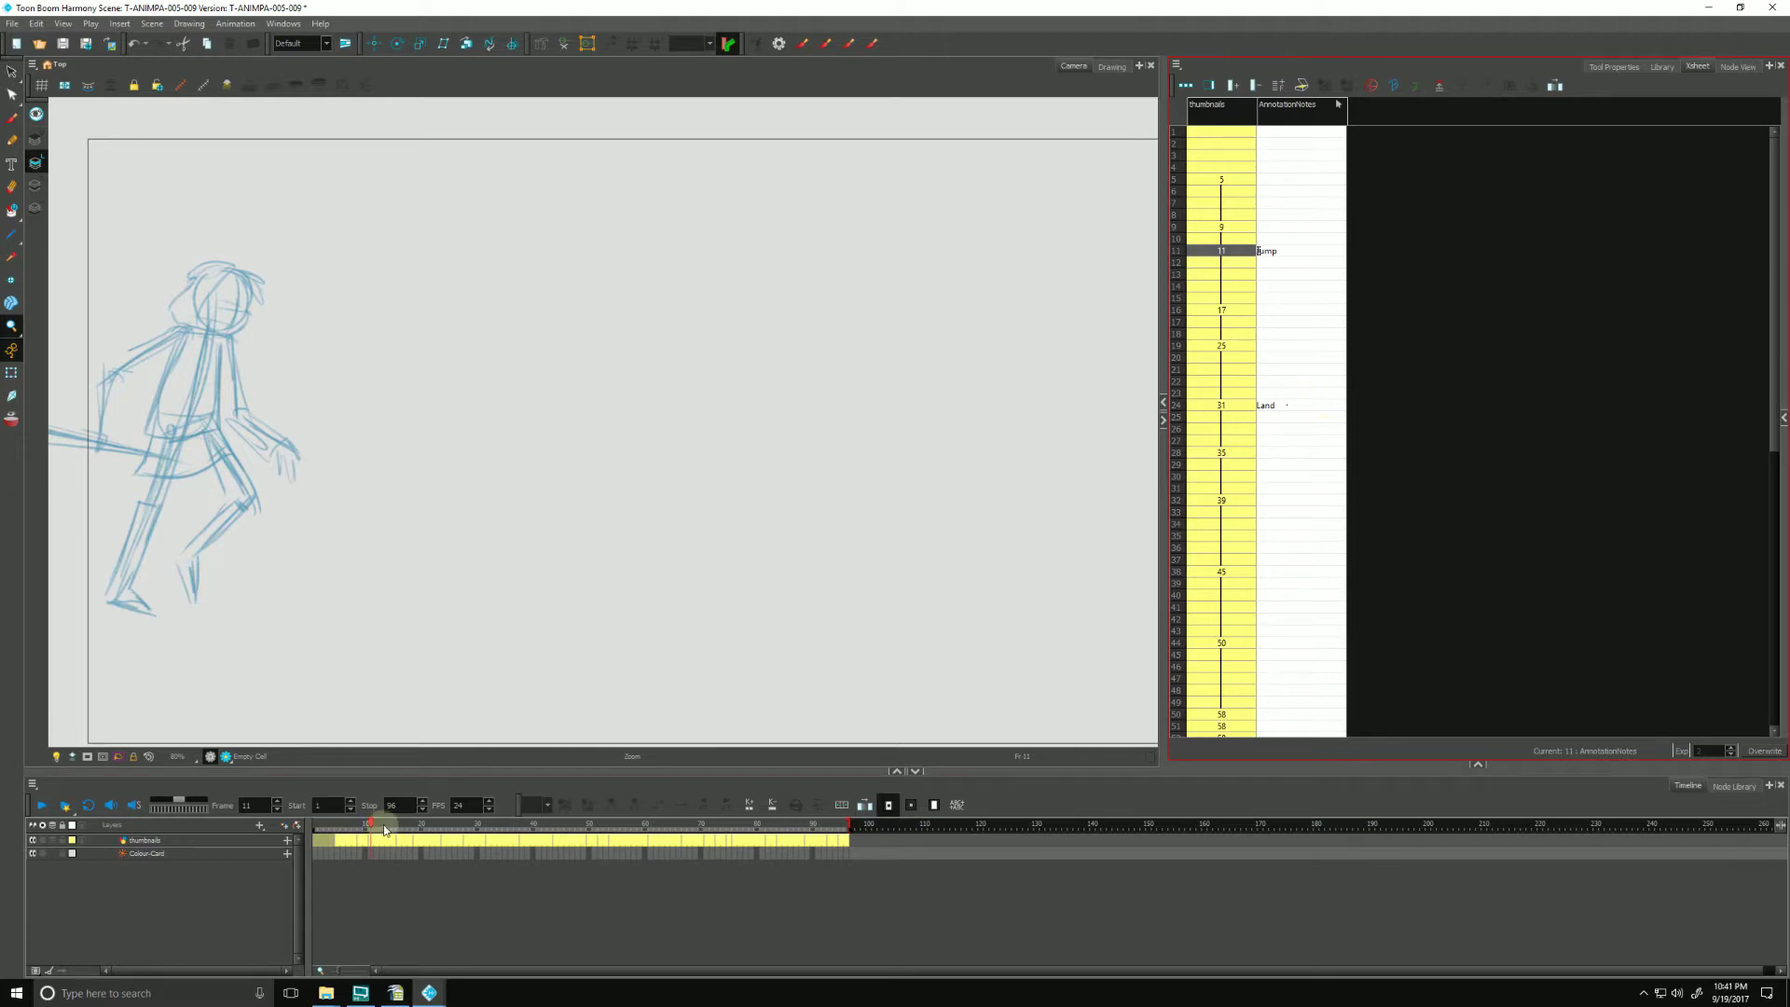
drag(370, 826, 405, 832)
click(1265, 253)
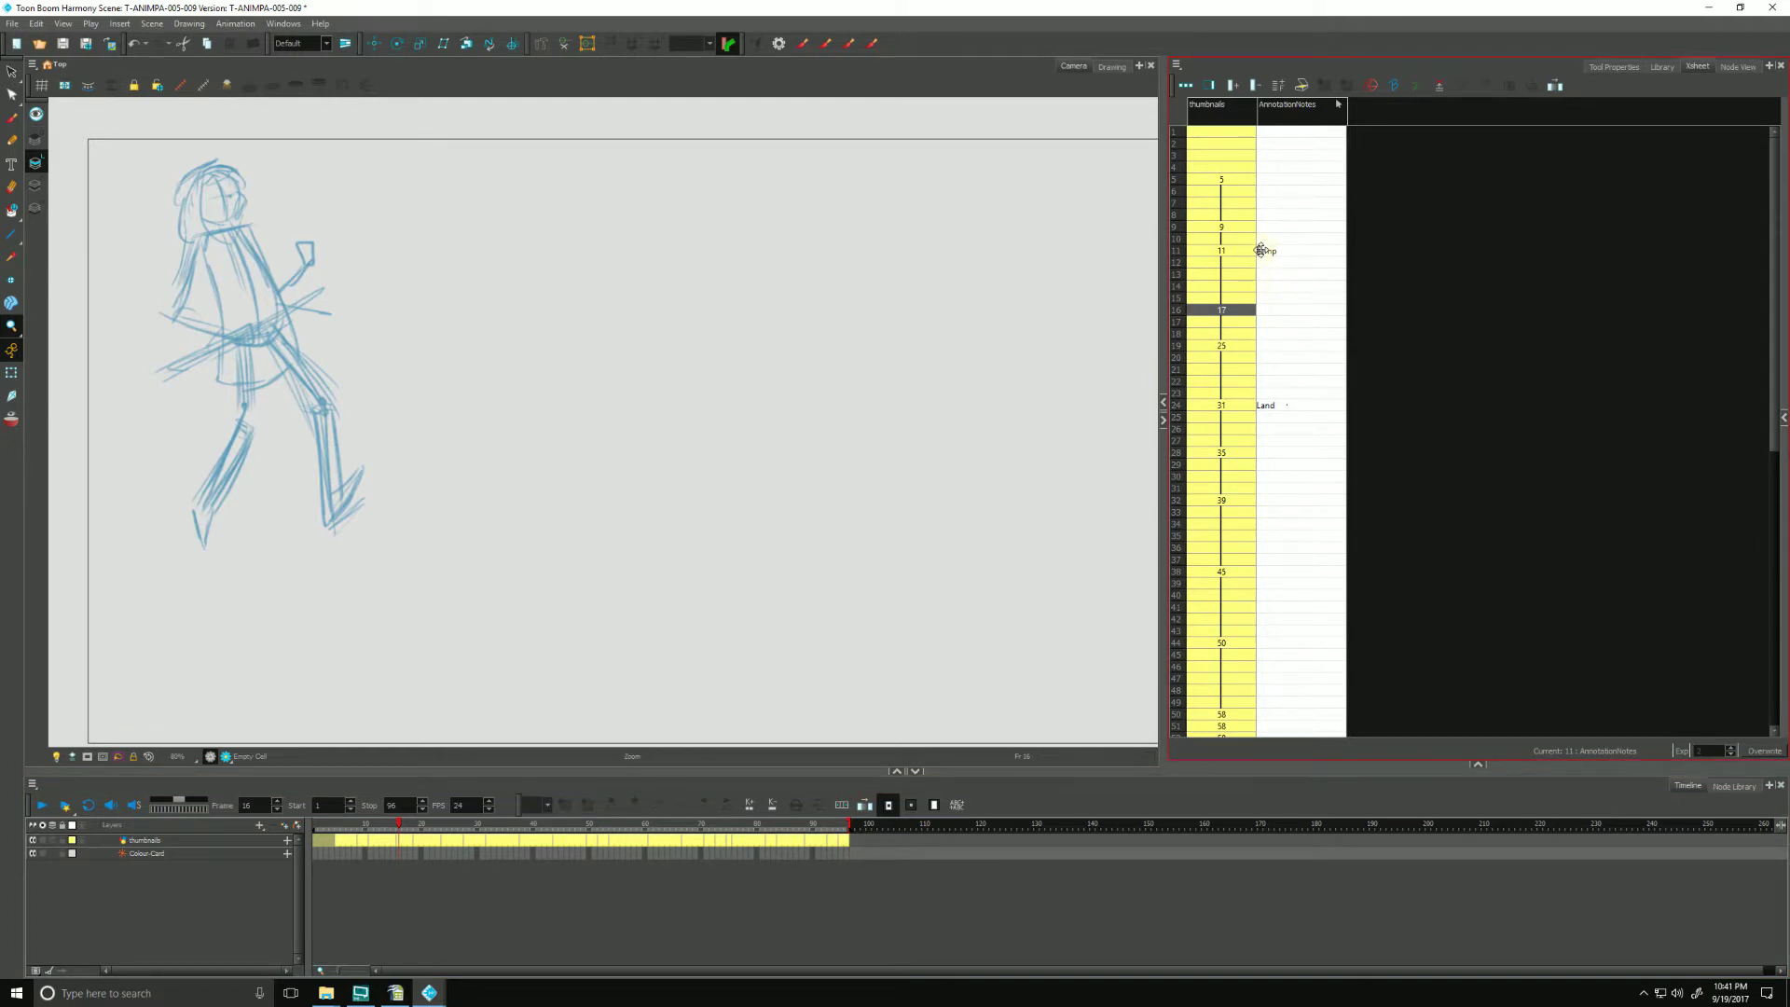
drag(1259, 251, 1270, 318)
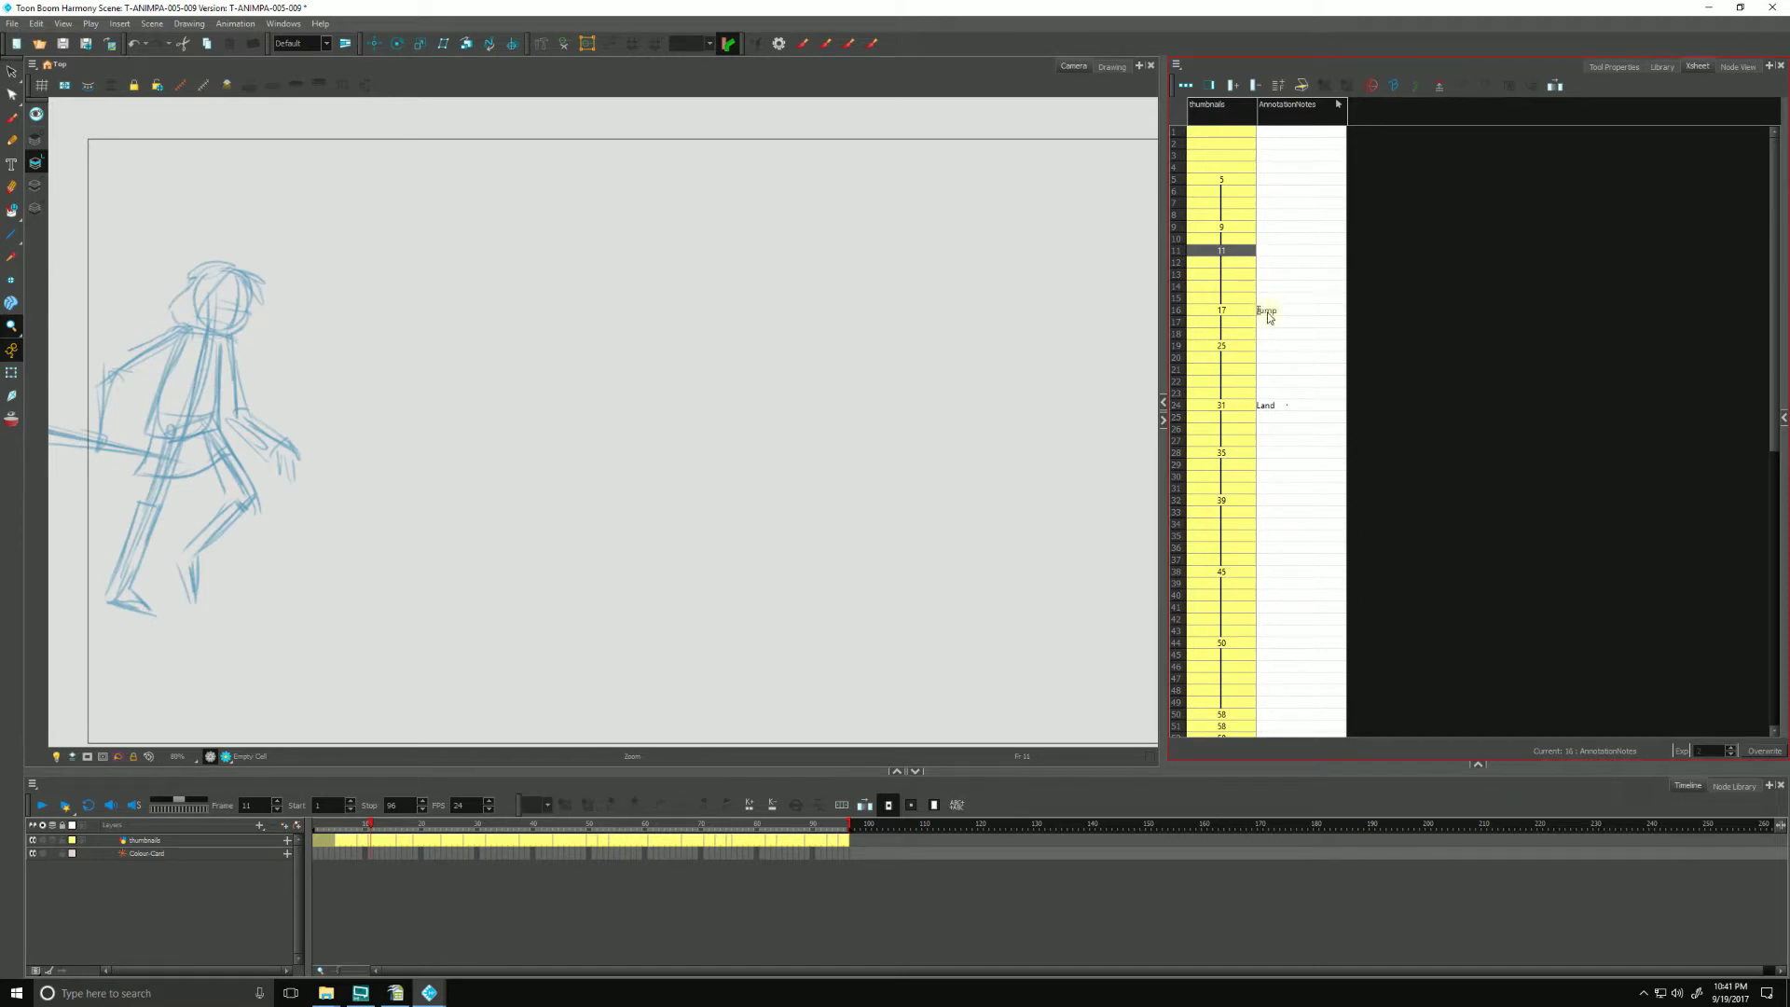
- Preview frame 19 and drag the Land note from frame 24 up to frame 19
drag(372, 824, 417, 826)
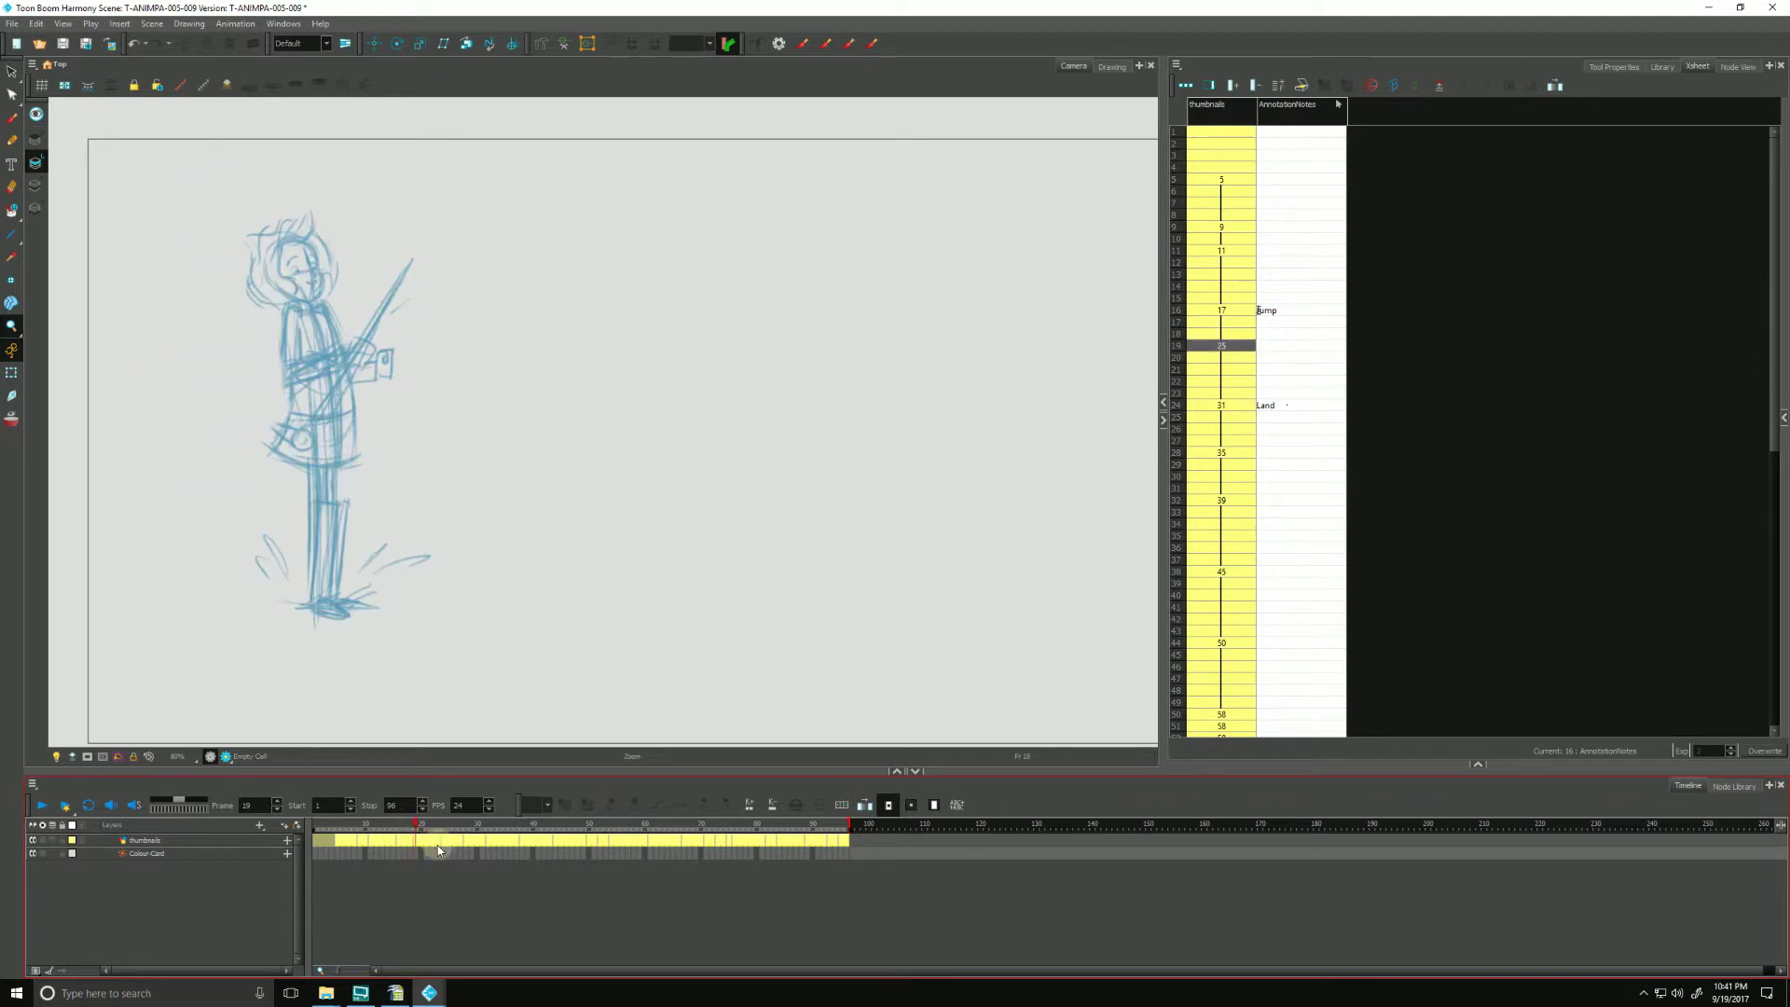
click(1260, 403)
drag(1260, 404, 1259, 345)
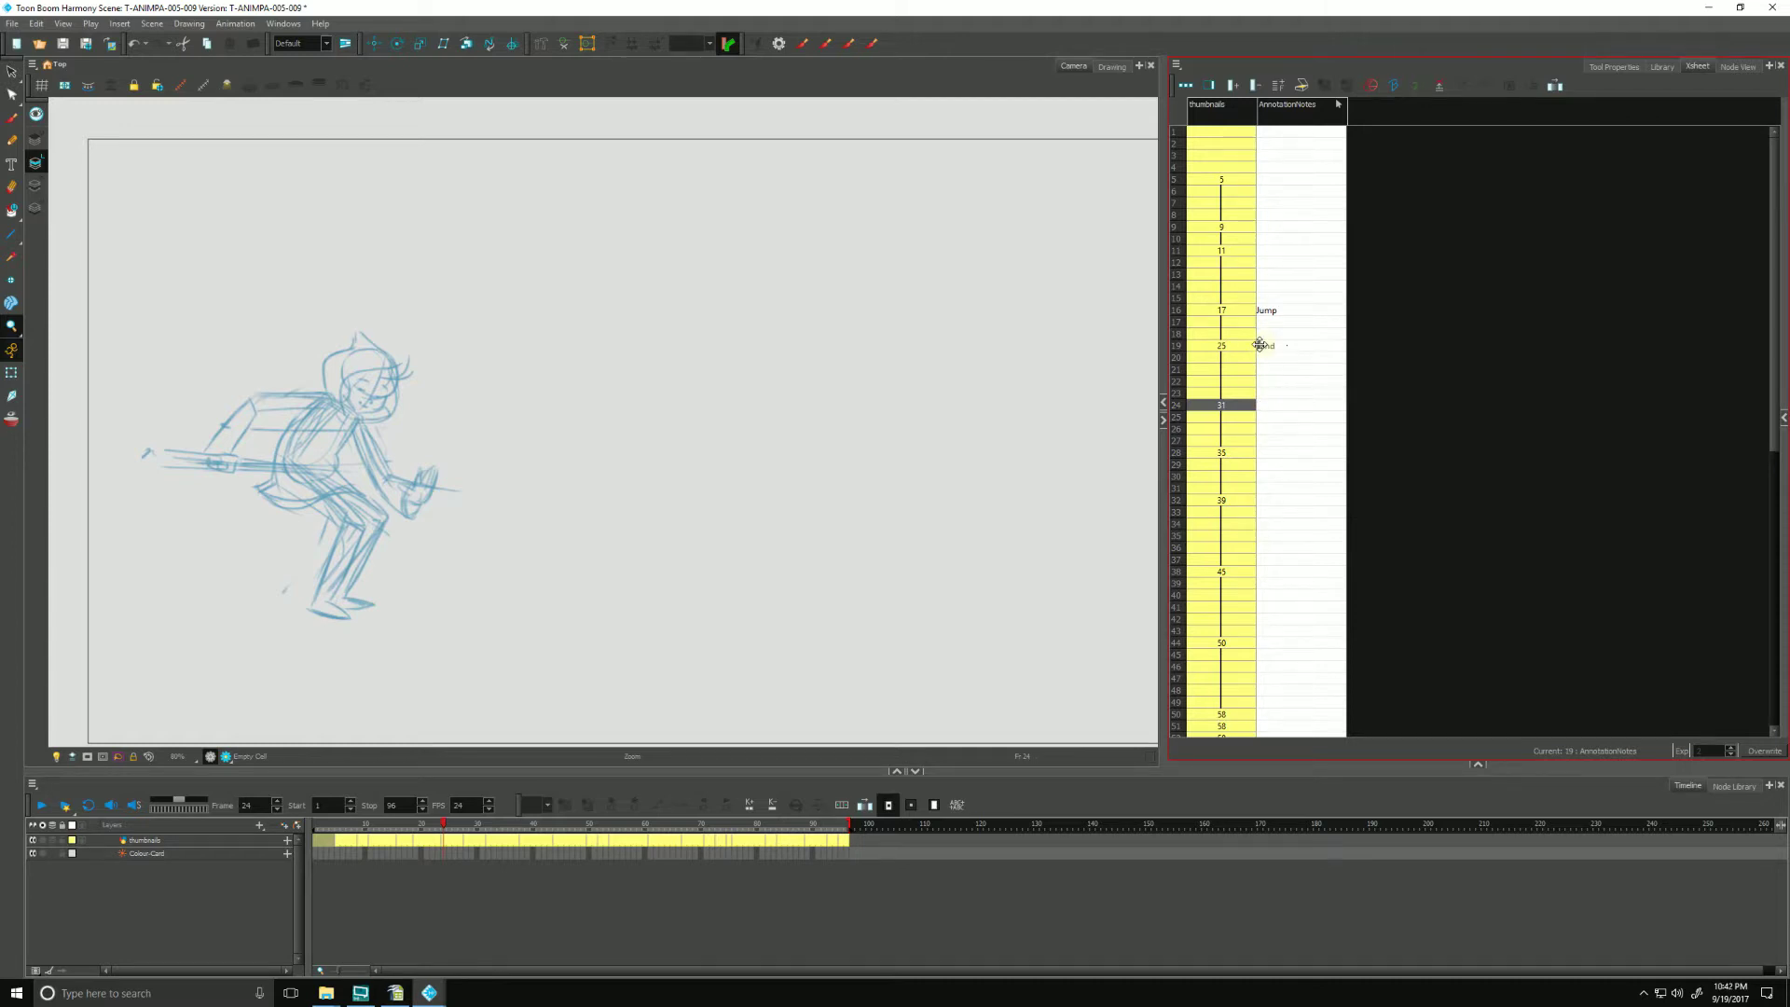
click(1339, 103)
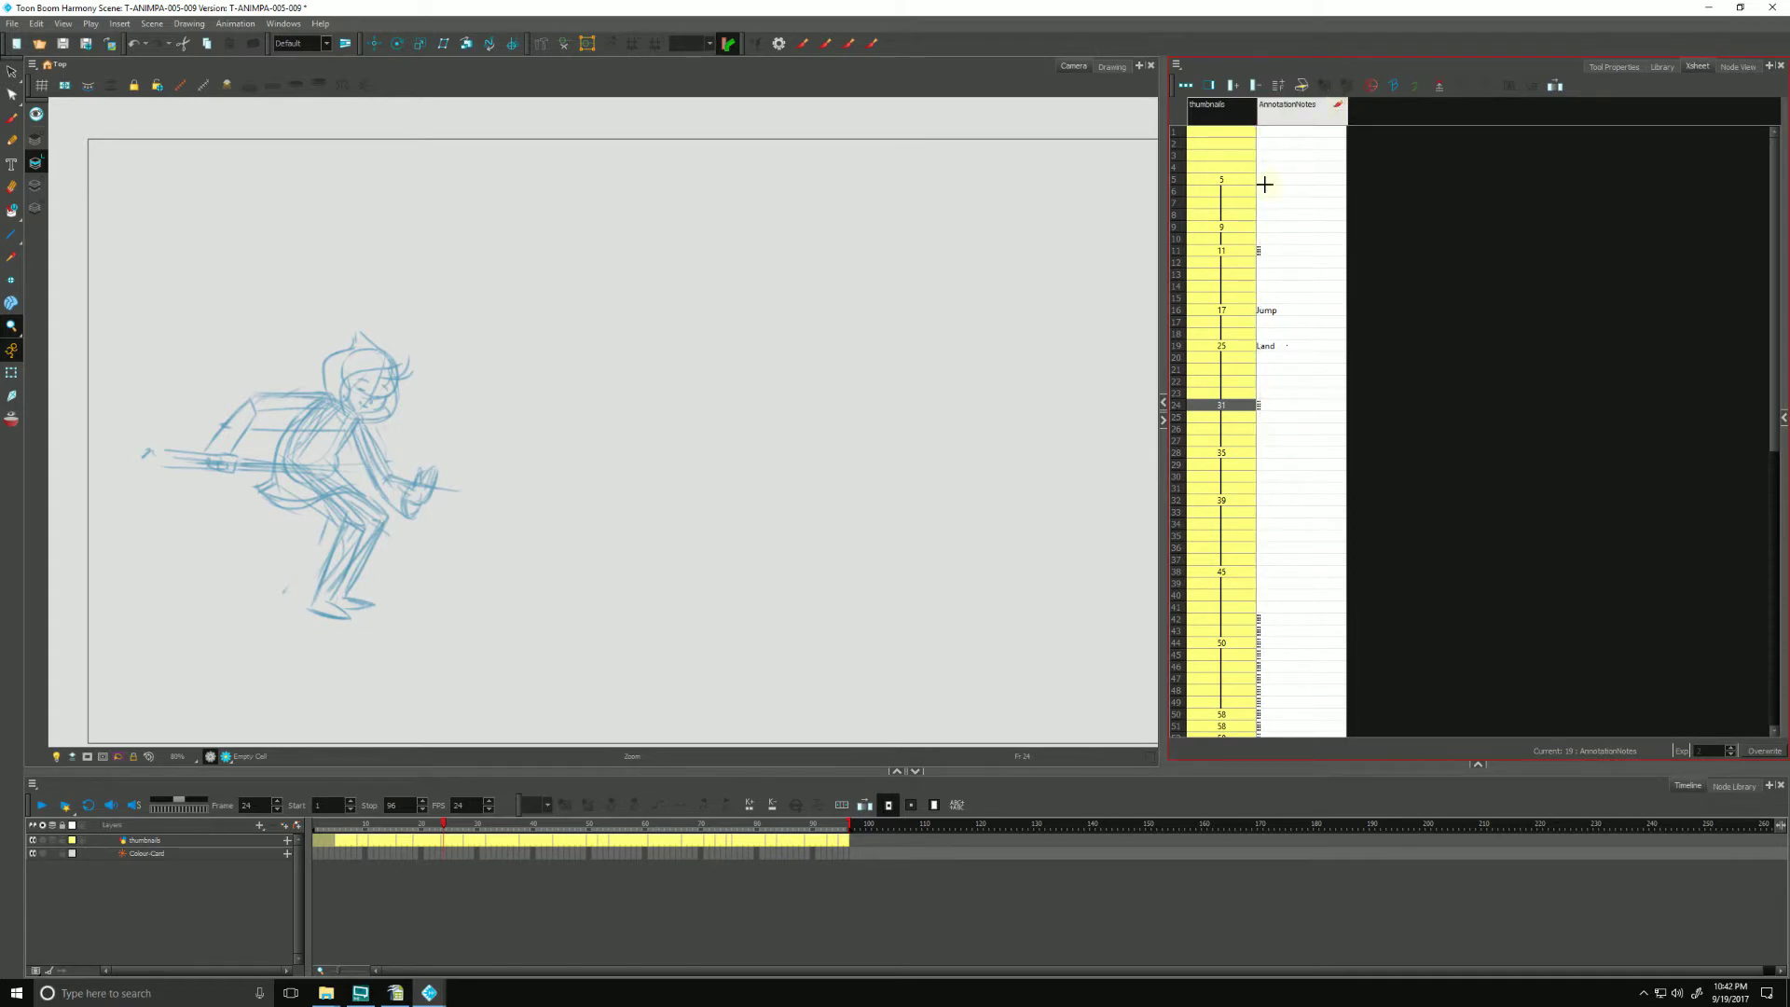
- Draw a freehand arc from frame 9 down to the Land note at frame 19
drag(359, 825, 364, 824)
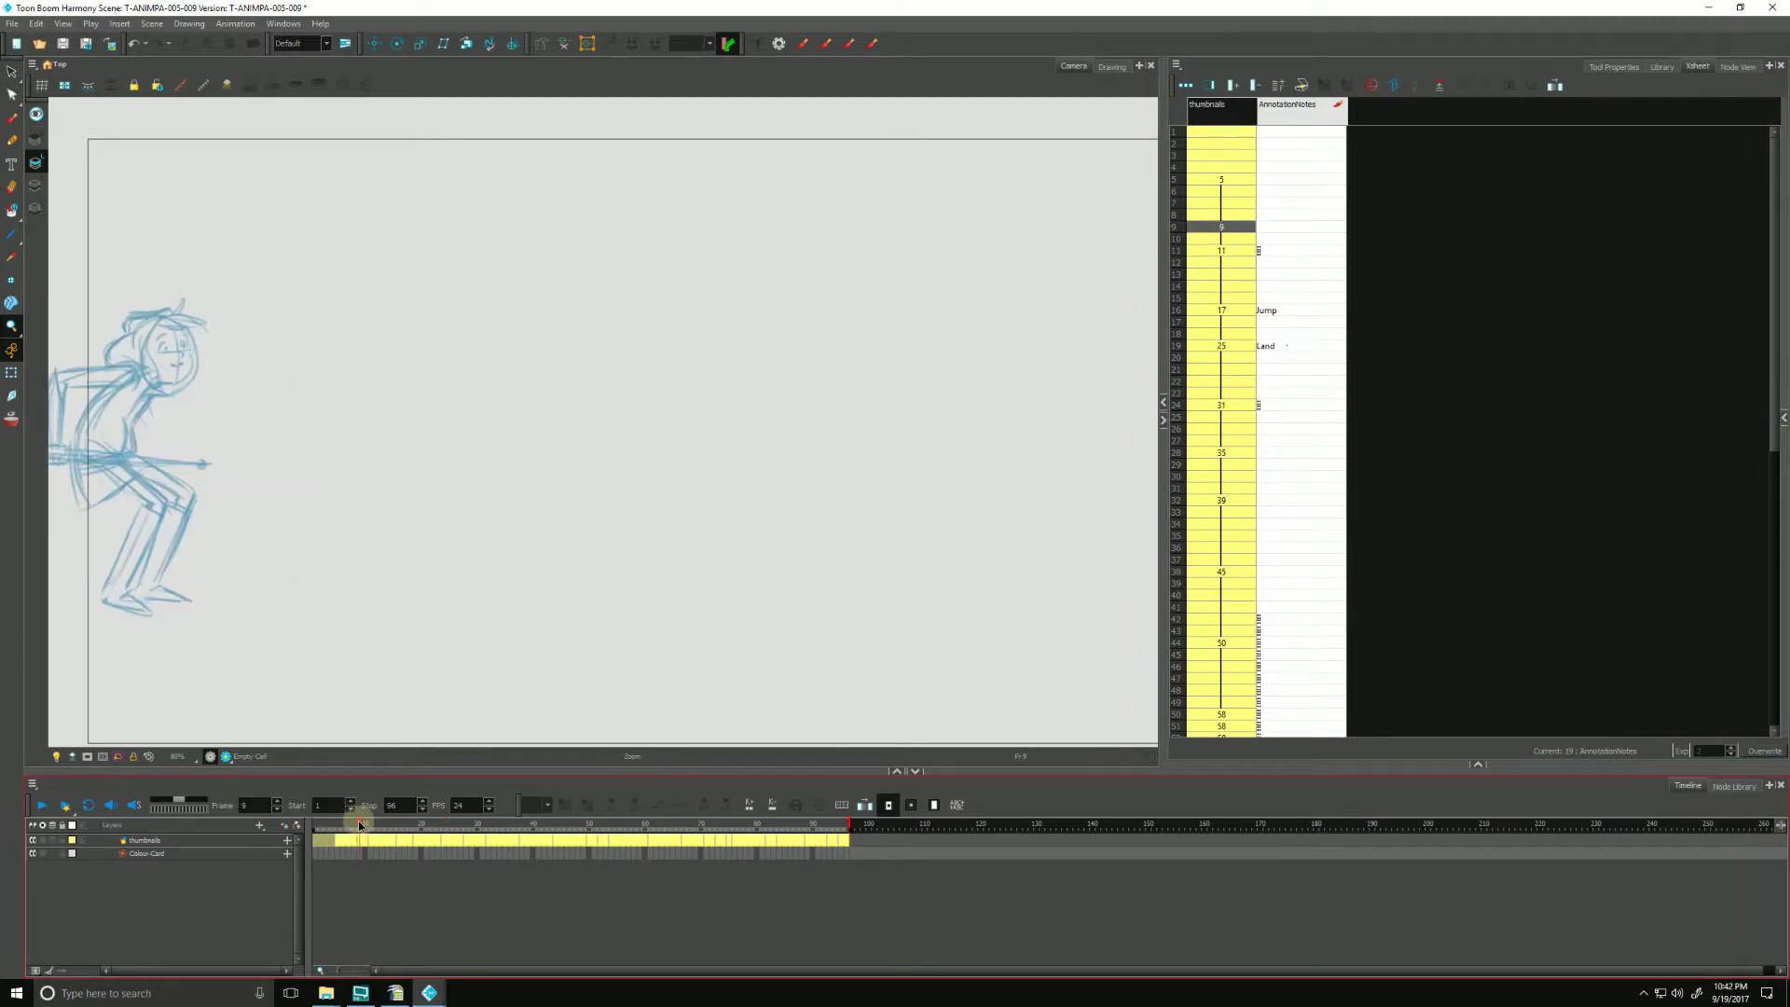
click(1285, 221)
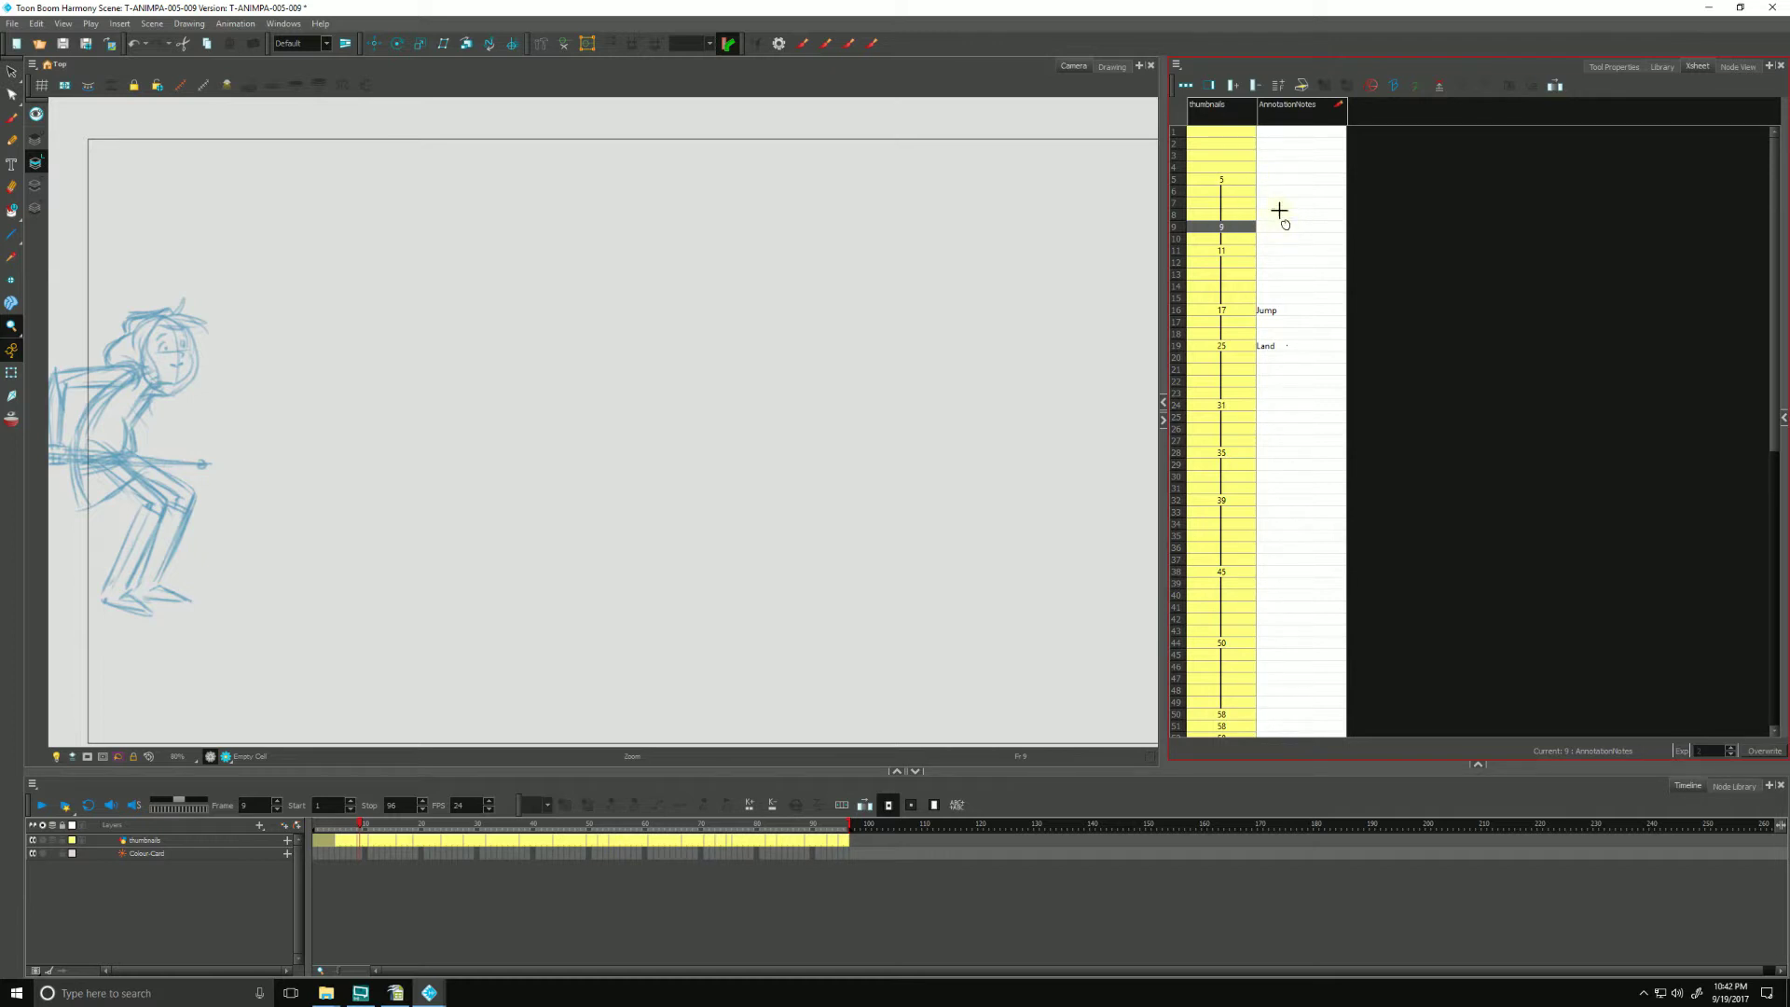
mouse_move(1286, 225)
mouse_down()
mouse_move(1315, 300)
mouse_move(1291, 343)
mouse_up()
- Widen the AnnotationNotes column slightly and return to selecting annotations
click(1345, 112)
drag(1346, 112, 1358, 116)
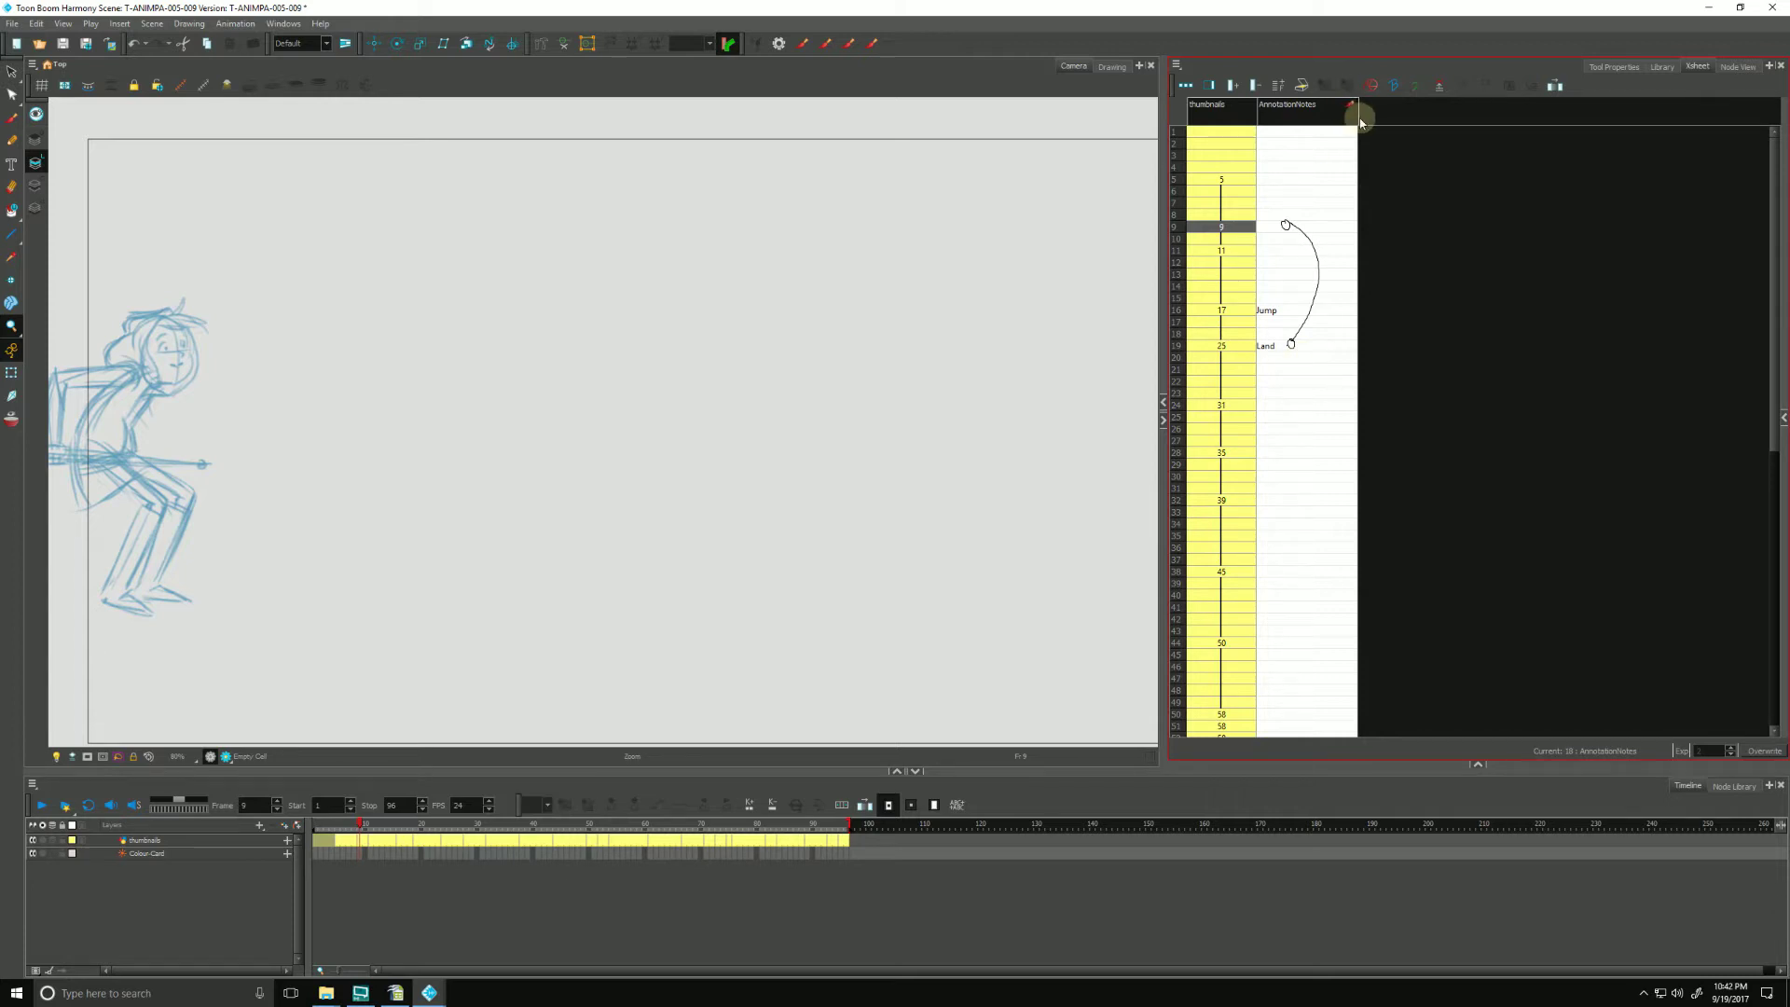
click(1348, 107)
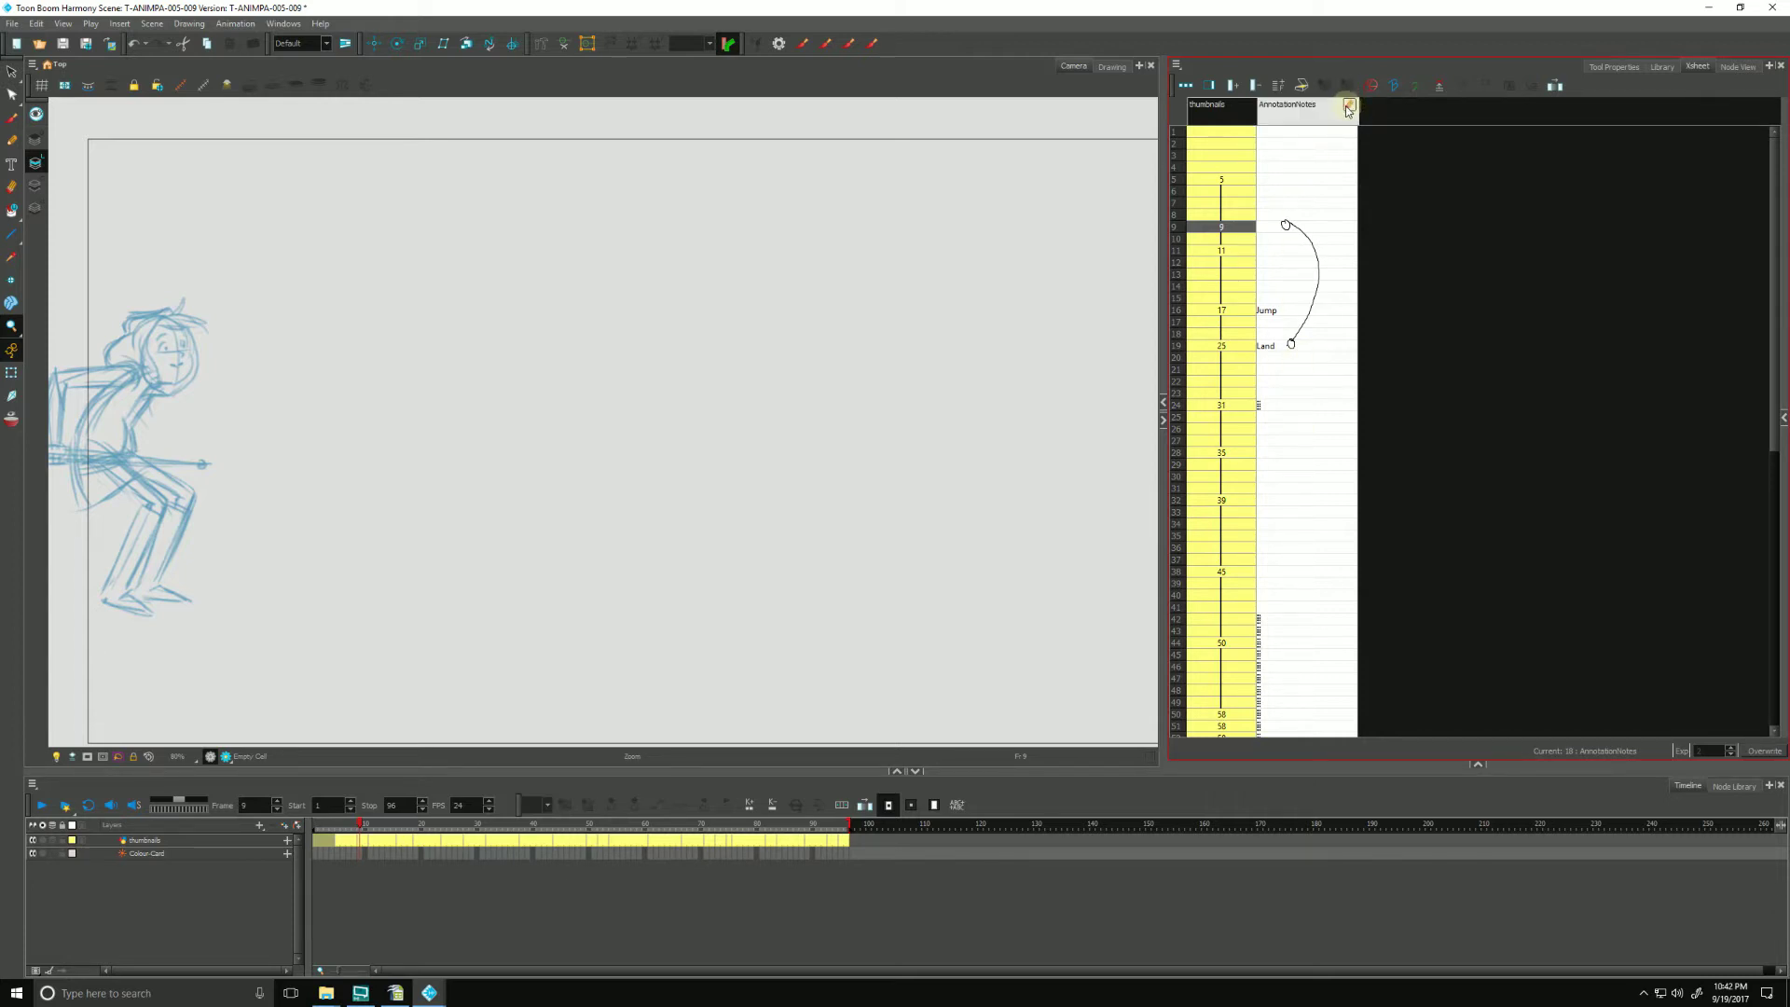
- Select the arc and Jump/Land notes, drag them down, undo, then preview to frame 32
click(1303, 227)
drag(1286, 360, 1278, 221)
click(1263, 349)
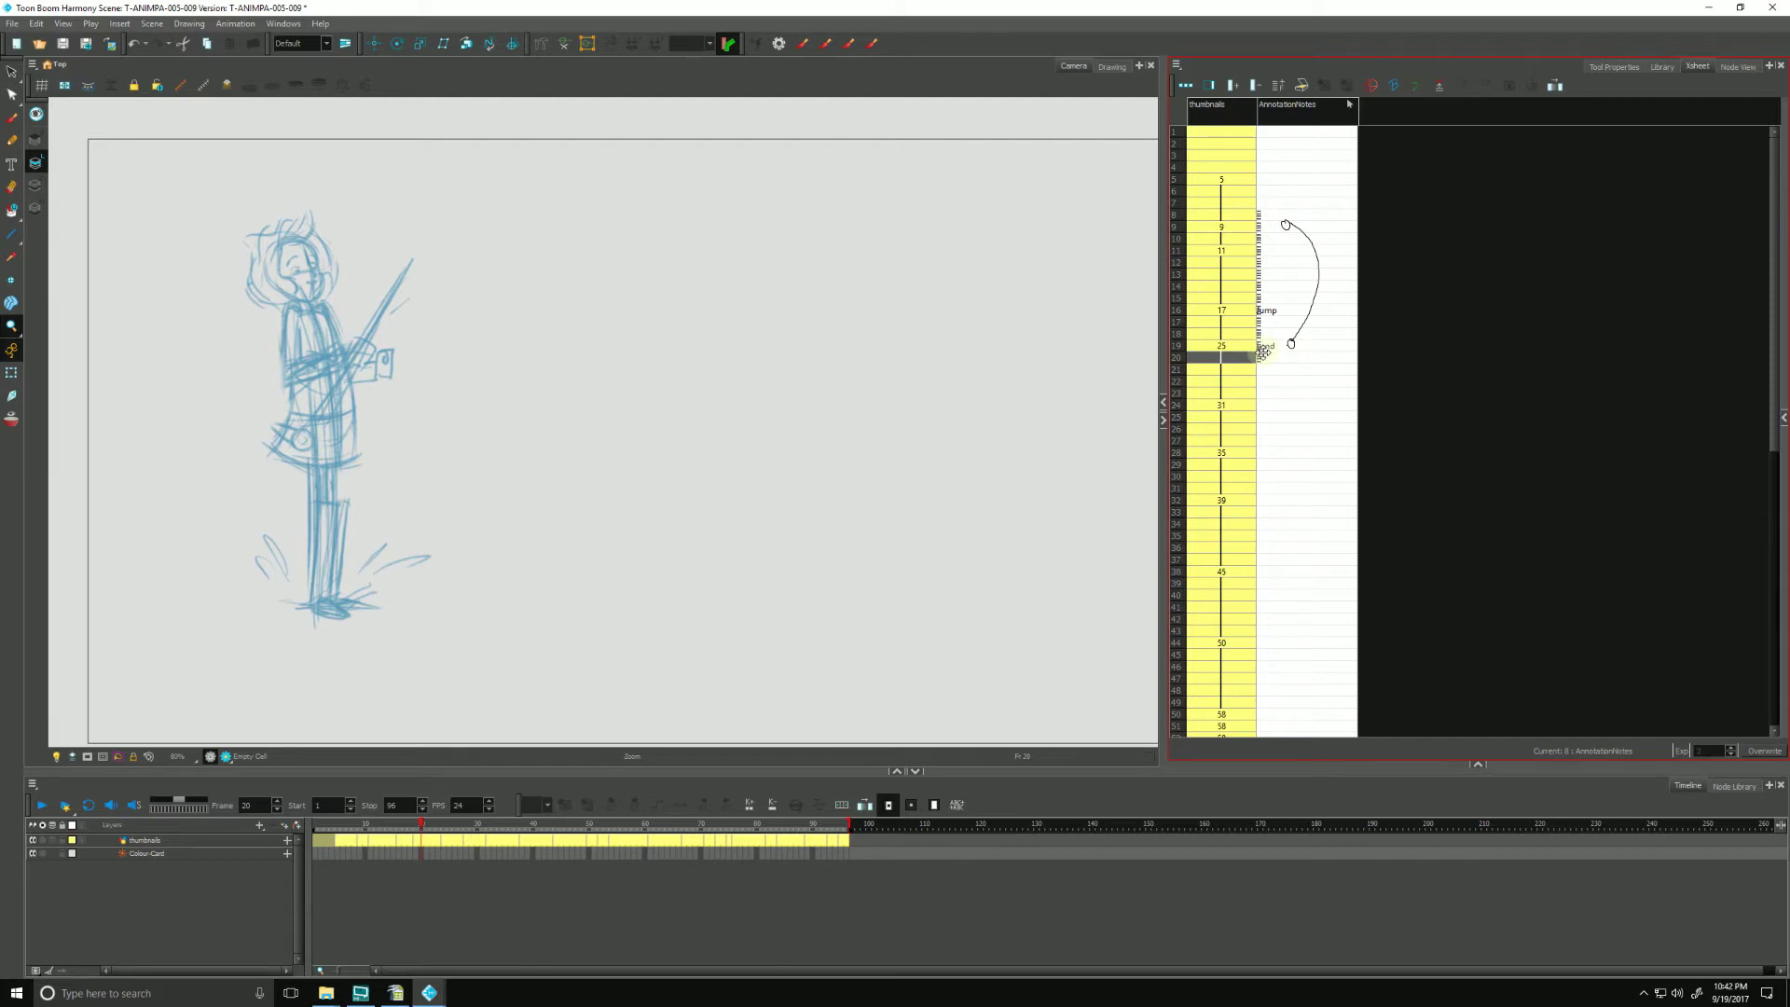
drag(1264, 353, 1275, 405)
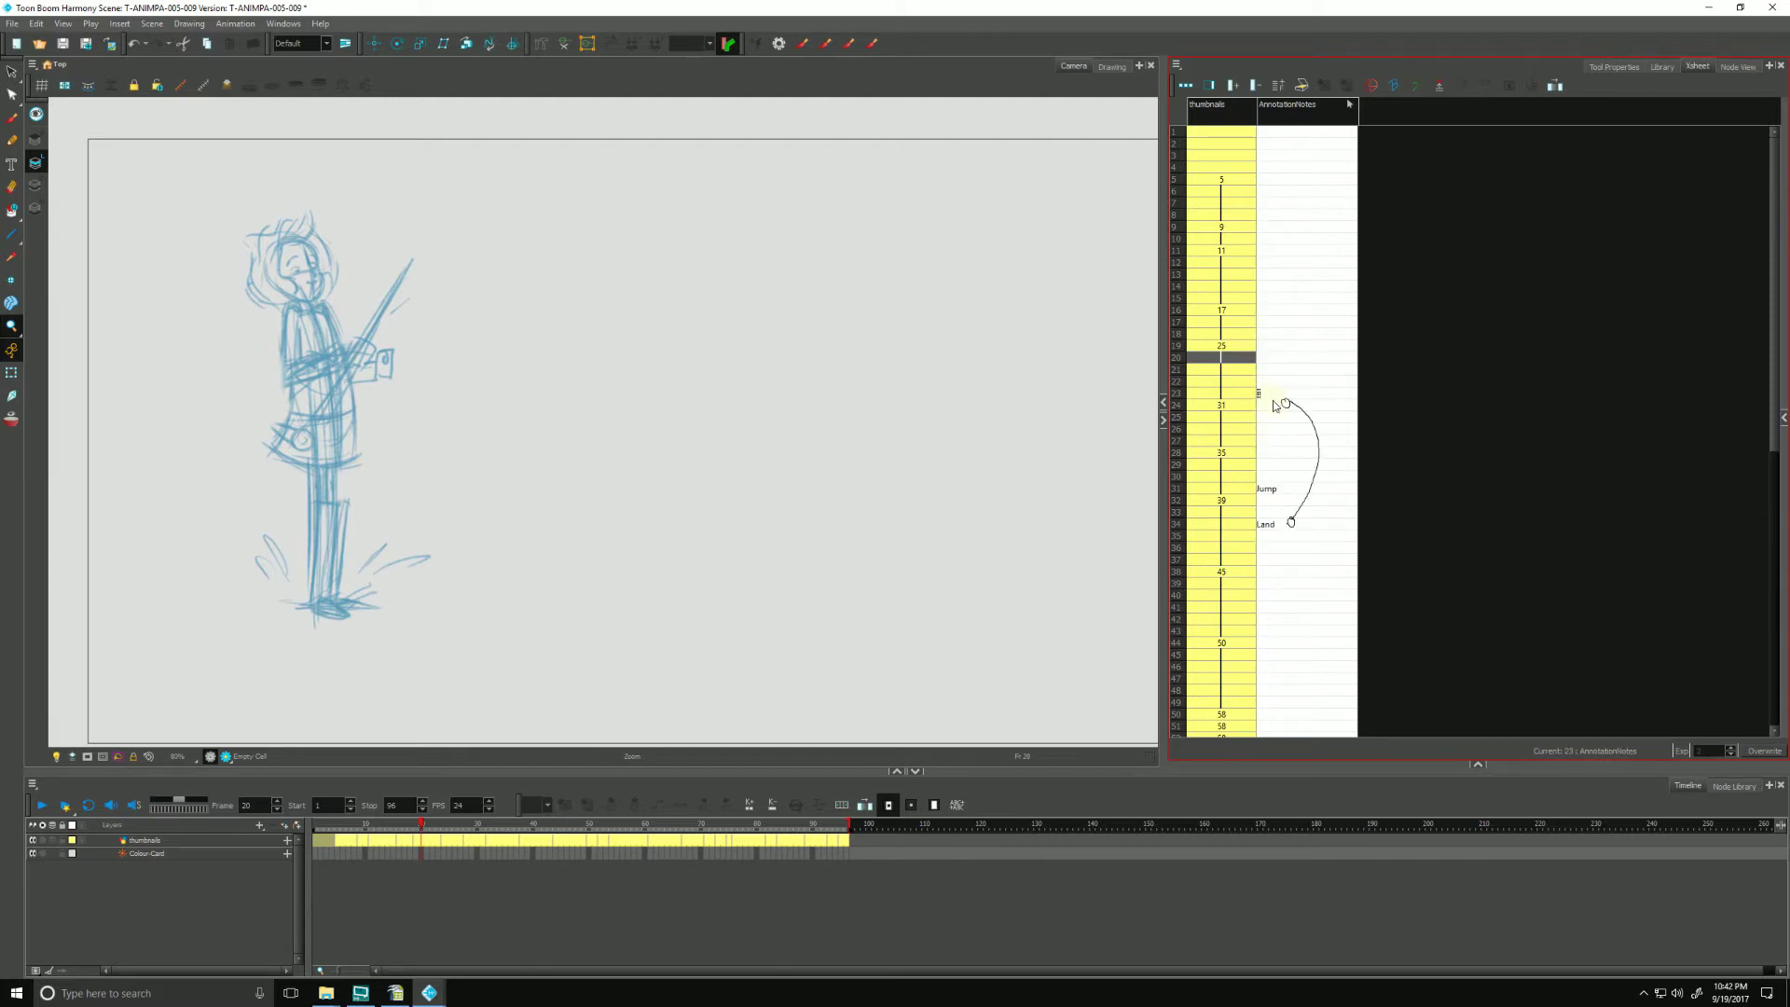
key(ctrl+z)
drag(421, 826, 489, 828)
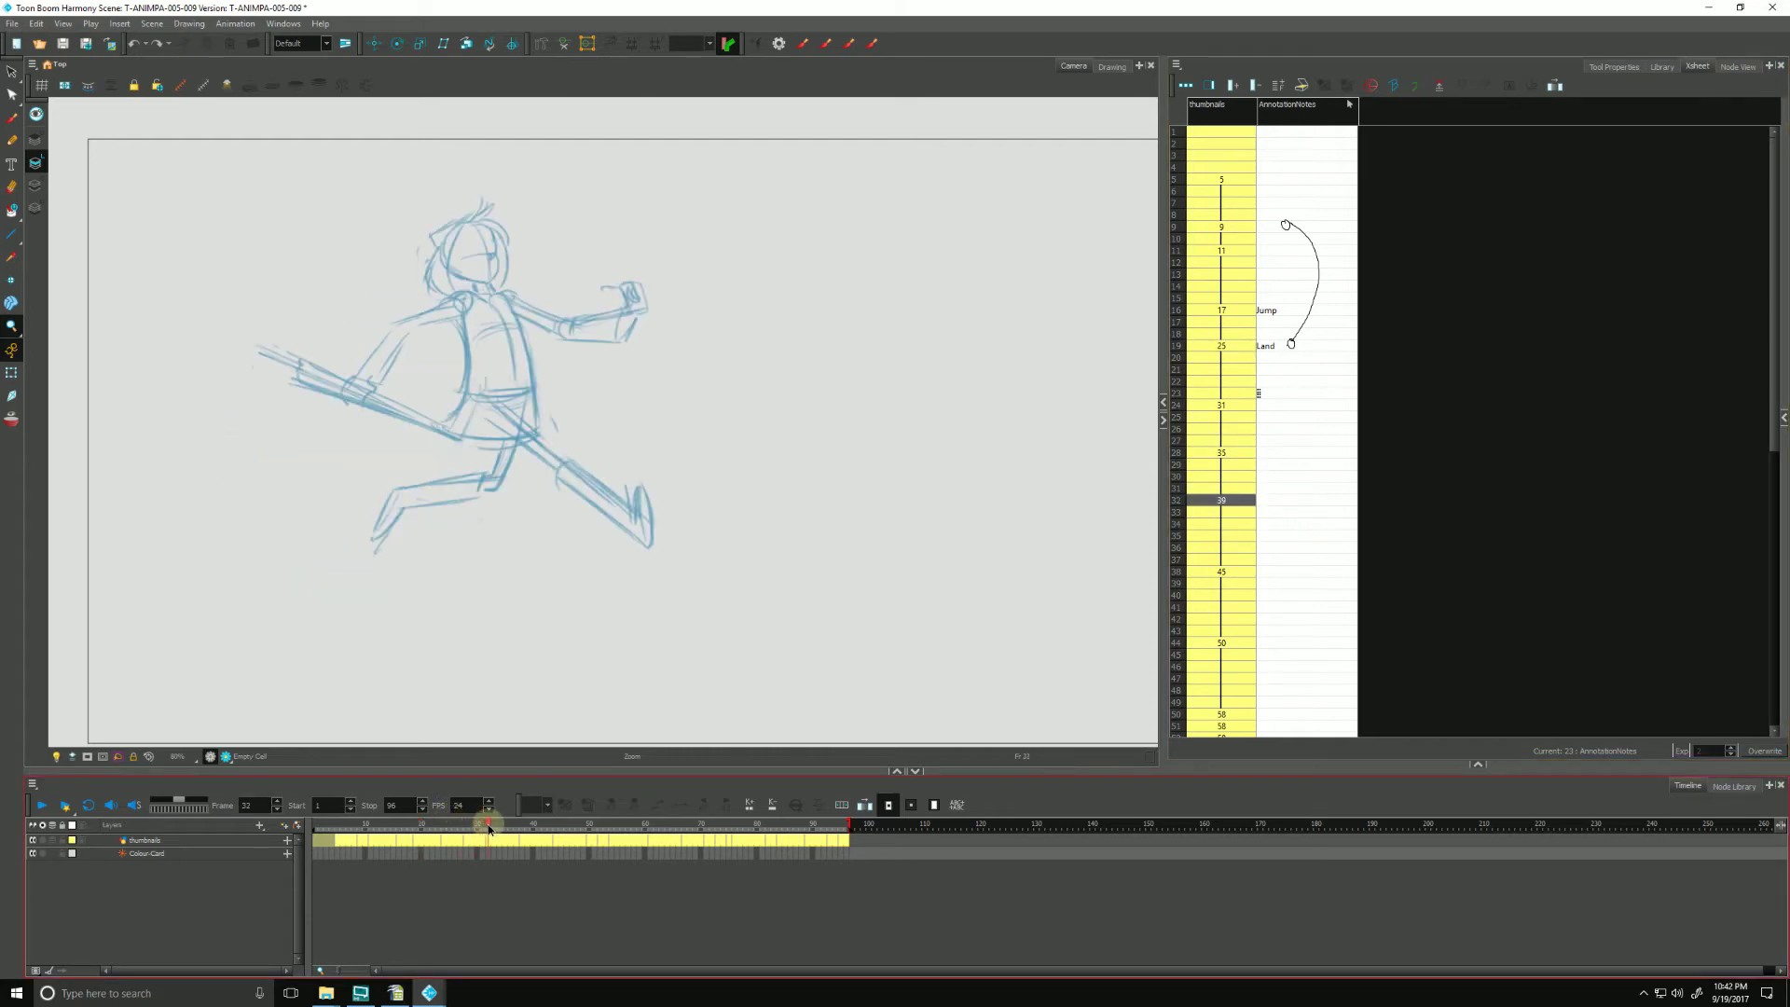
- Import color_puddles_thumbnail at frame 28 and widen AnnotationNotes to show the whole sketch
click(1271, 454)
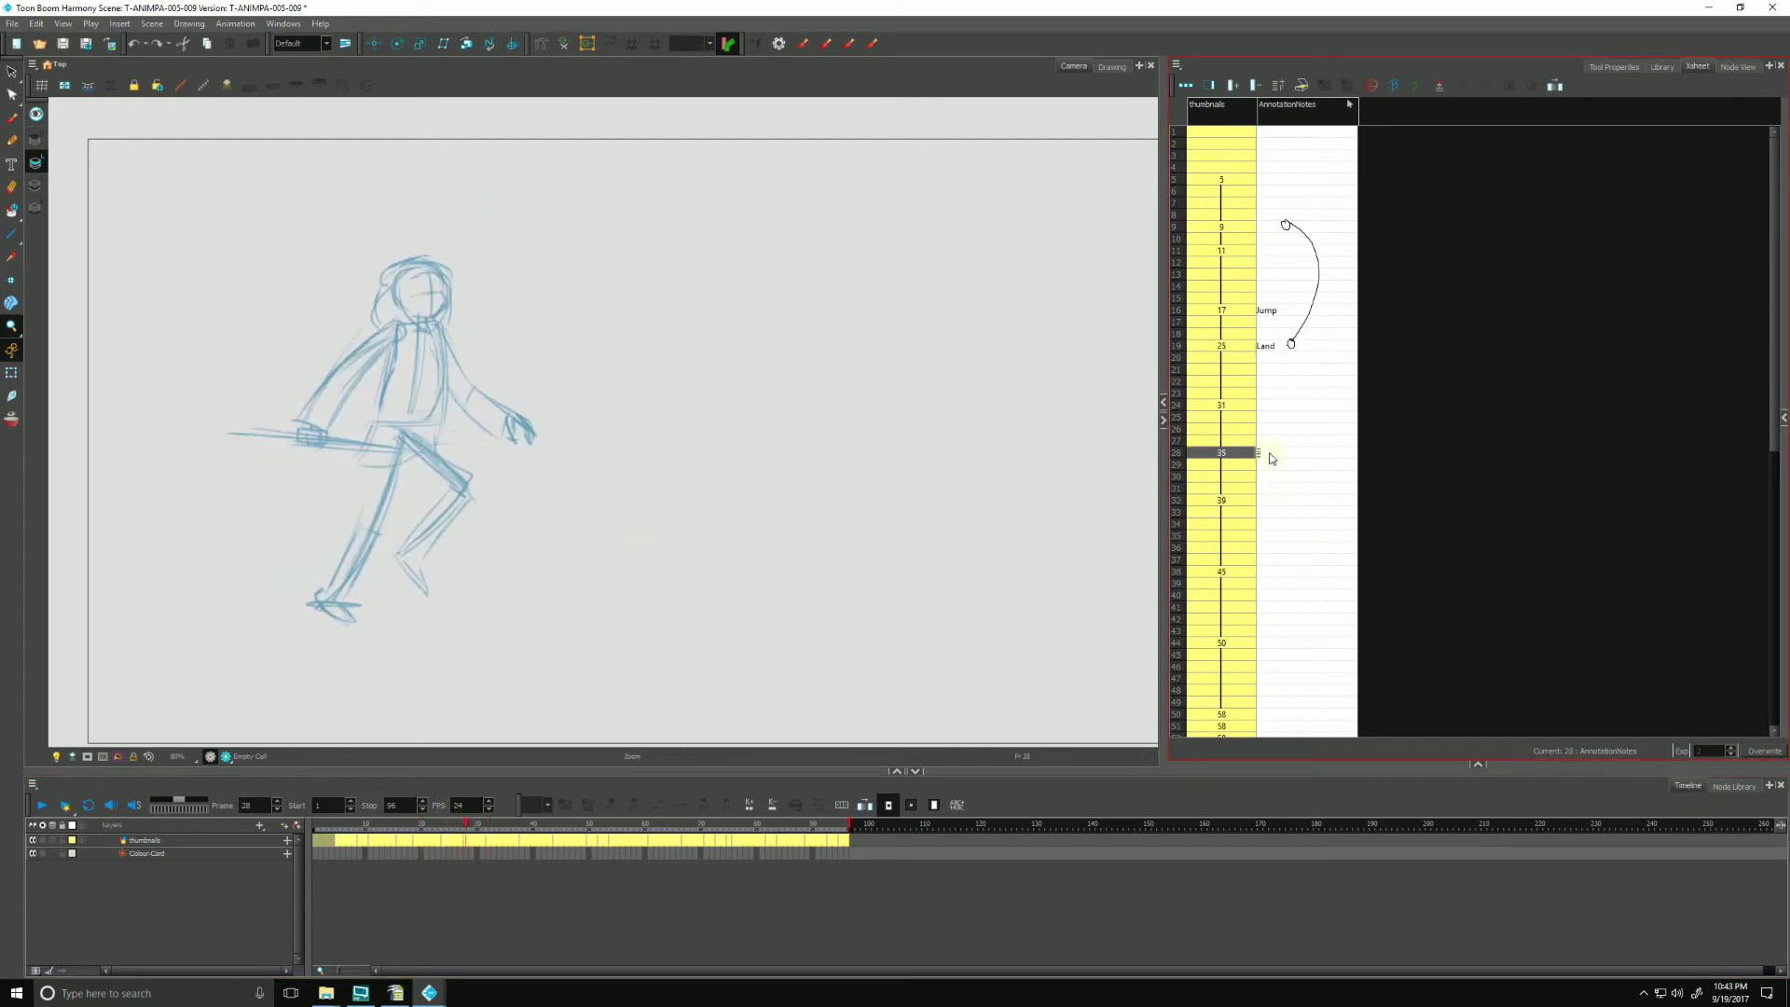
click(1176, 64)
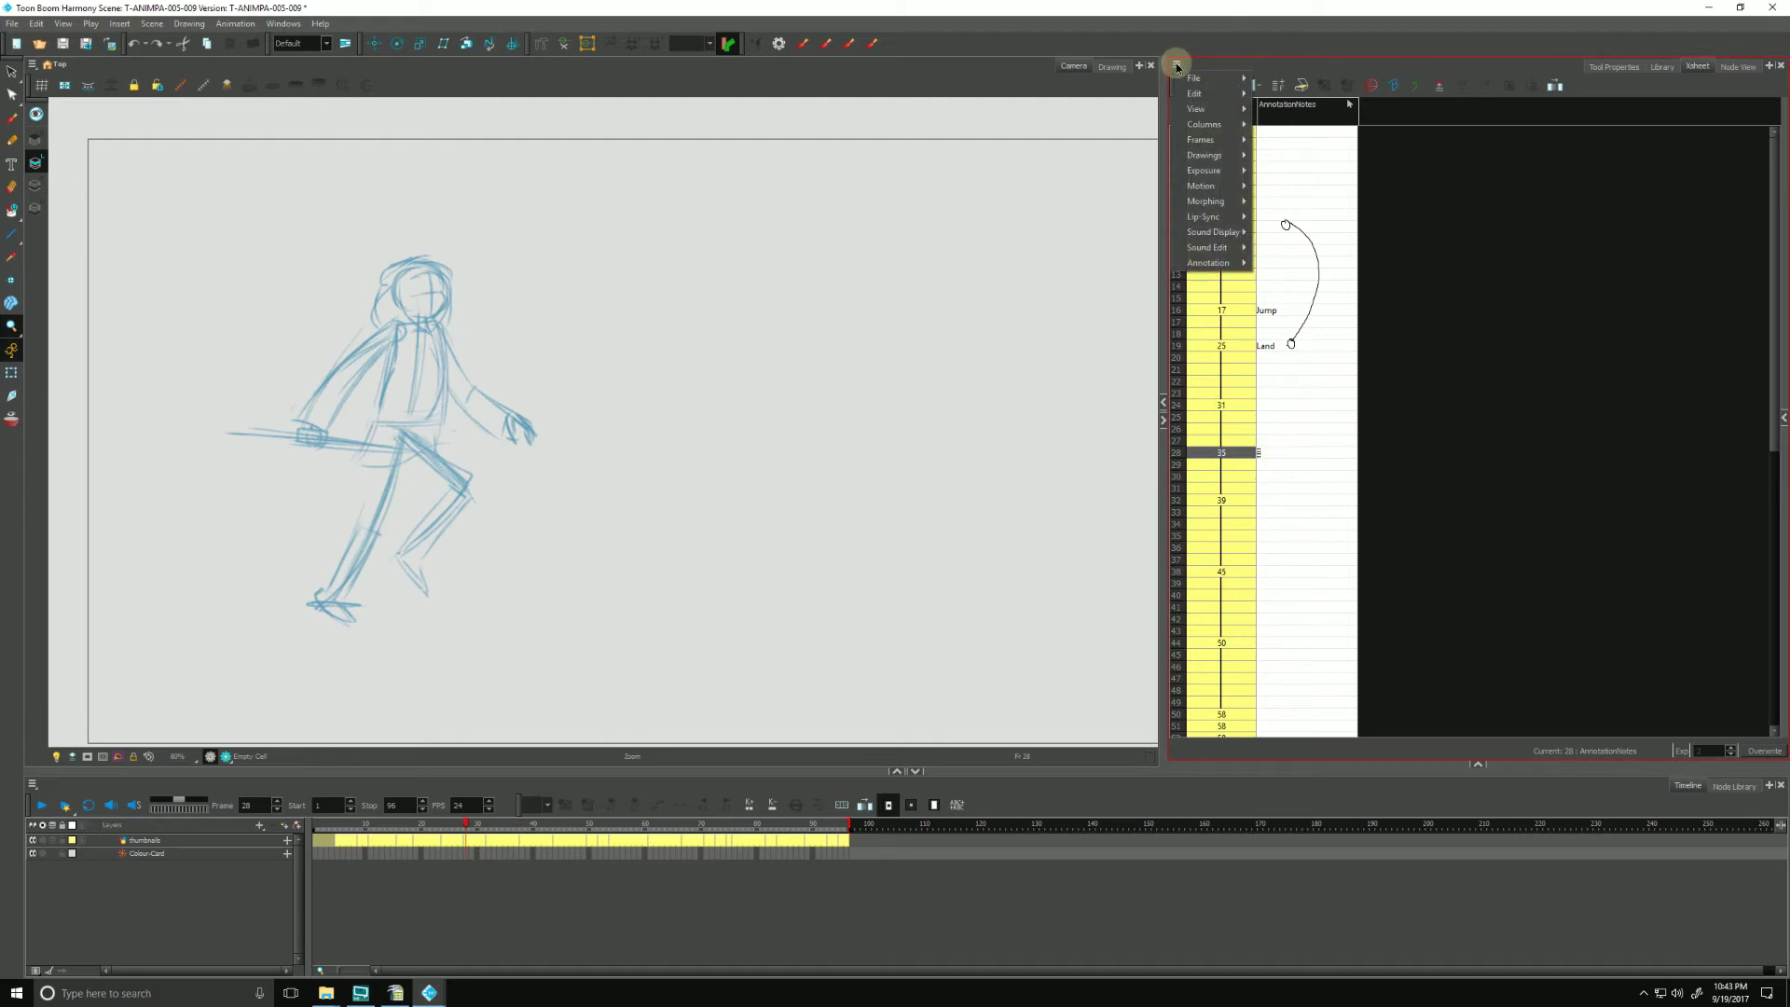
mouse_move(1194, 265)
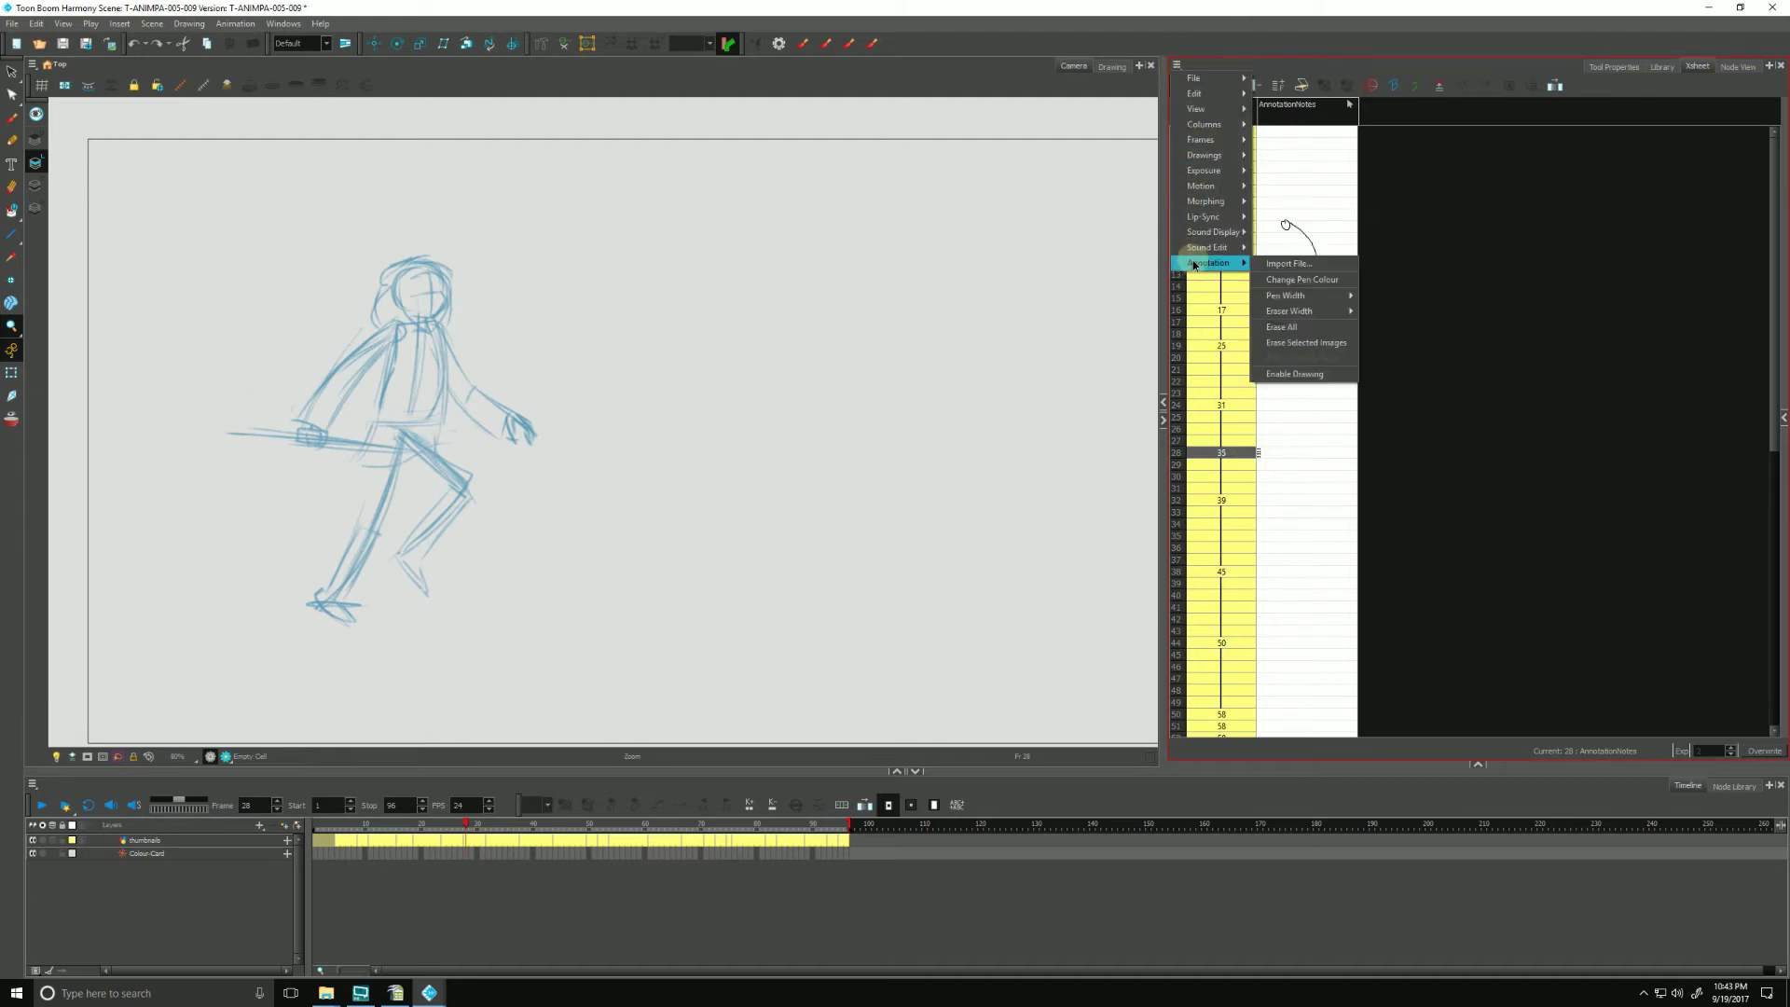
click(1280, 266)
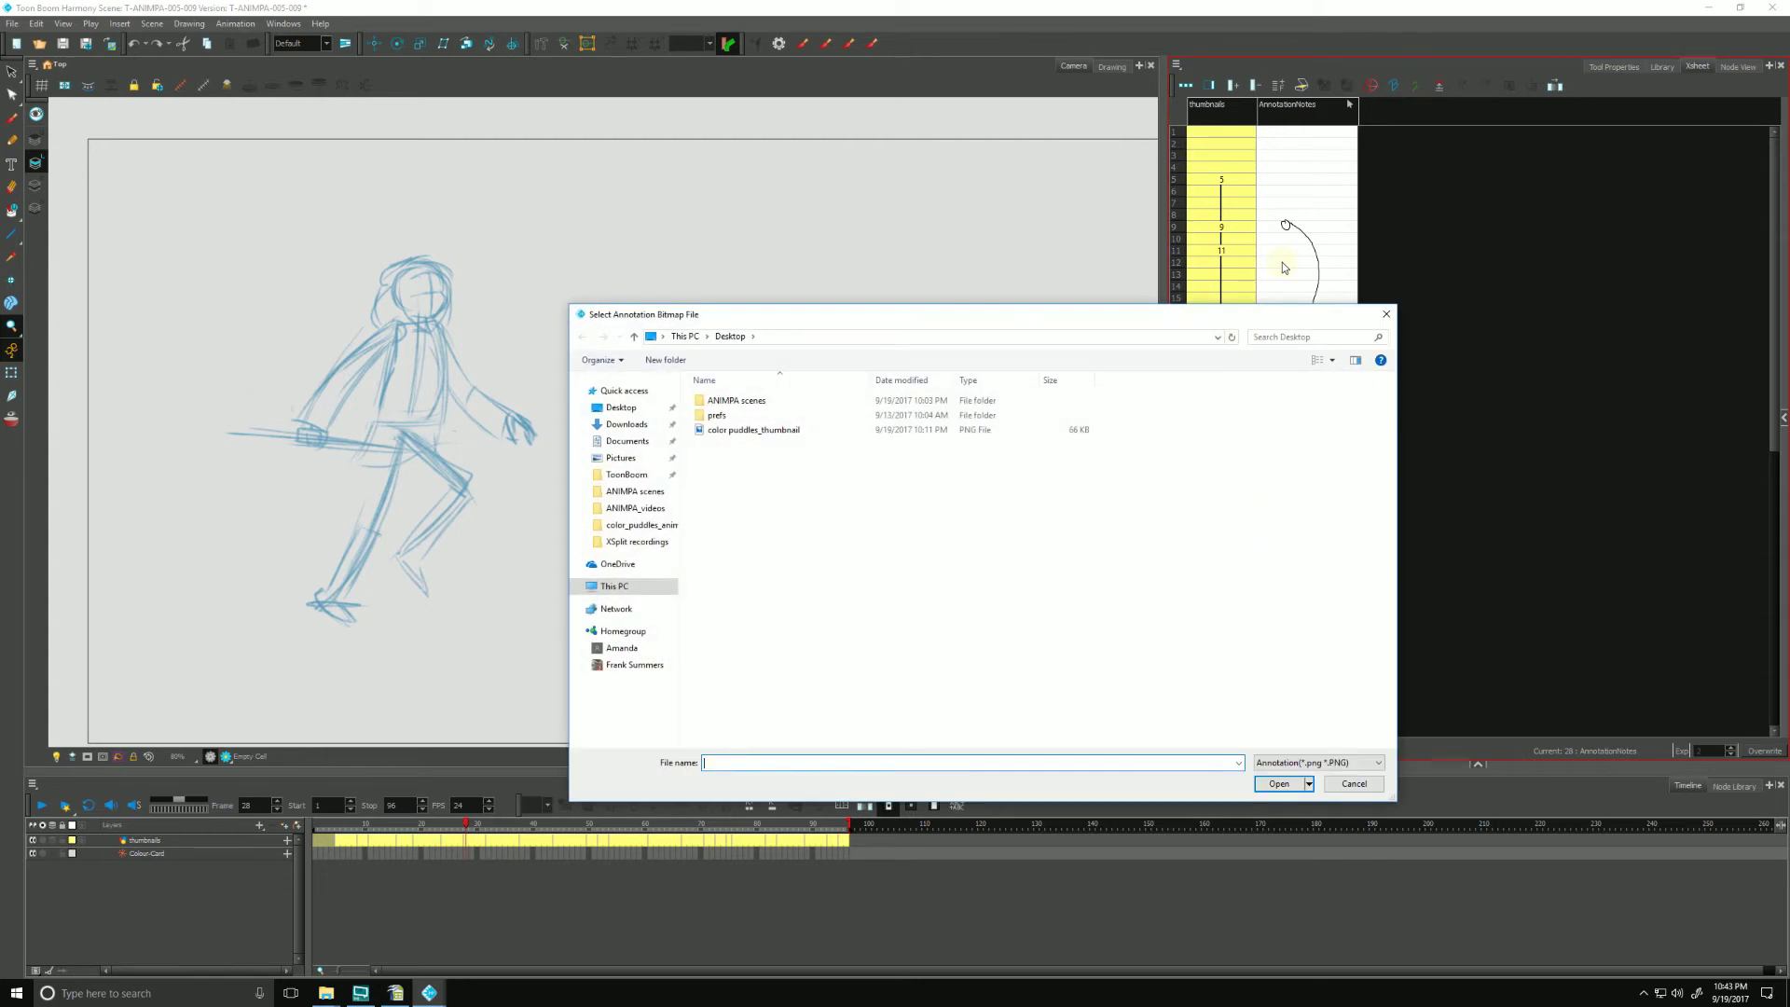
double_click(736, 430)
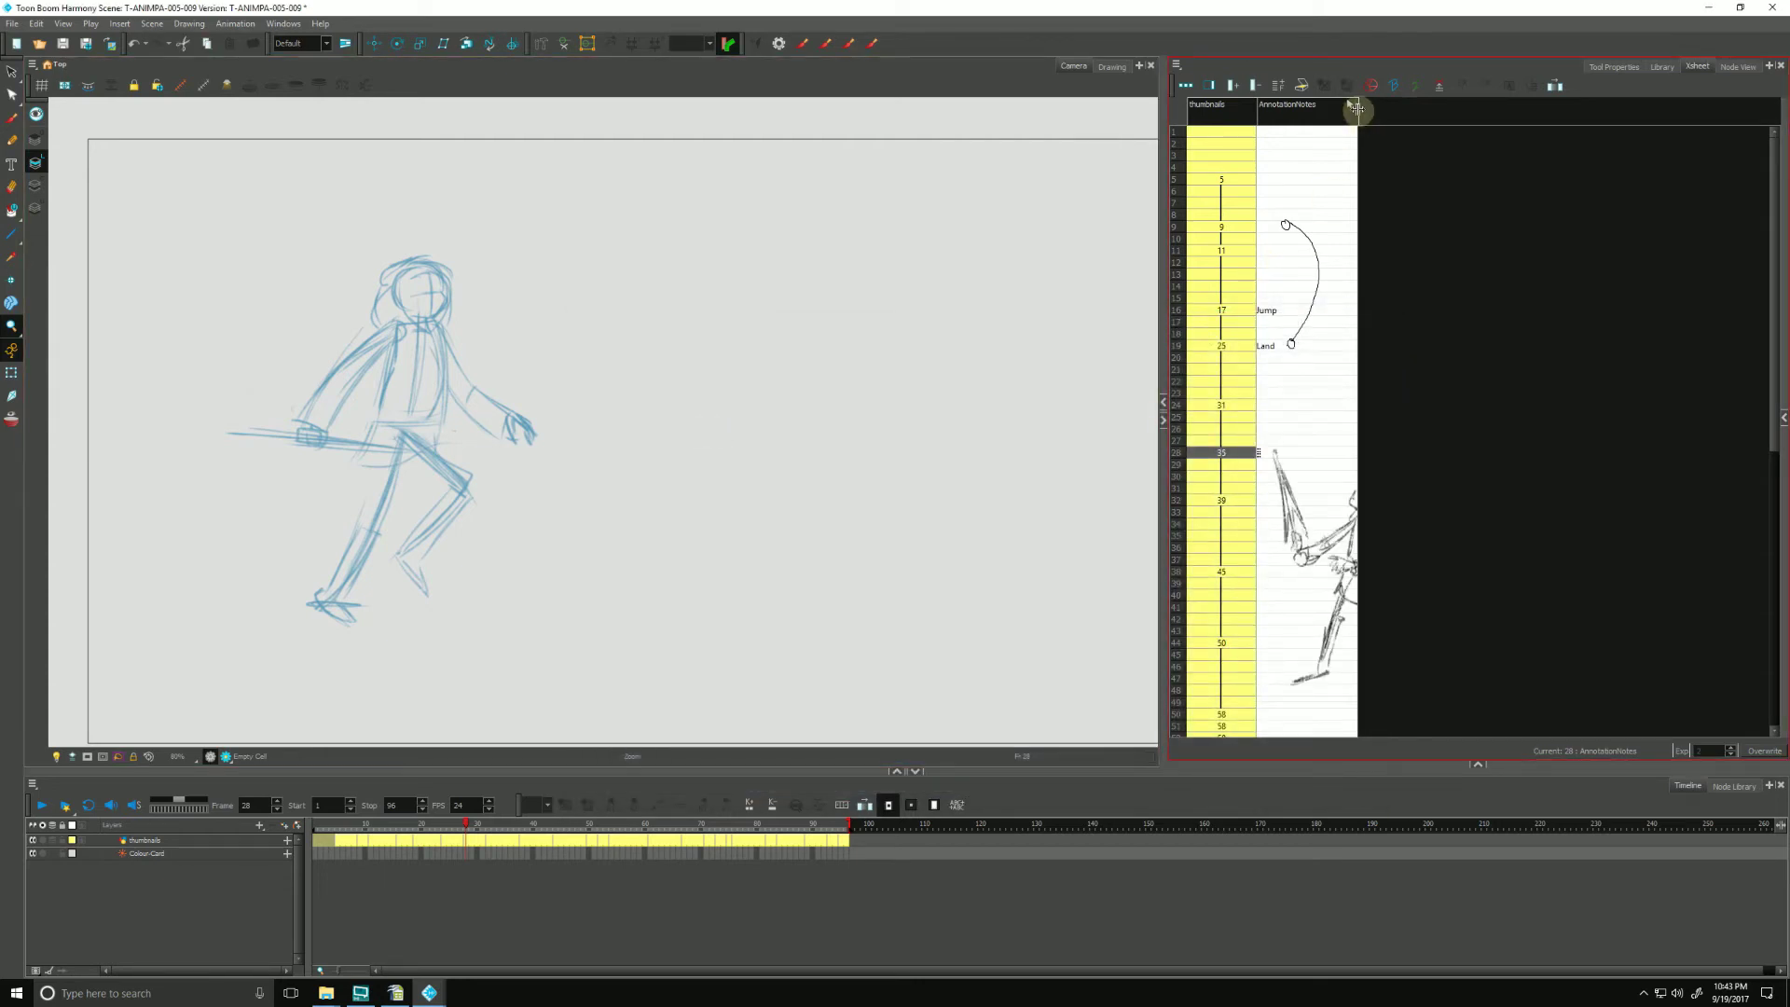
drag(1357, 109, 1529, 114)
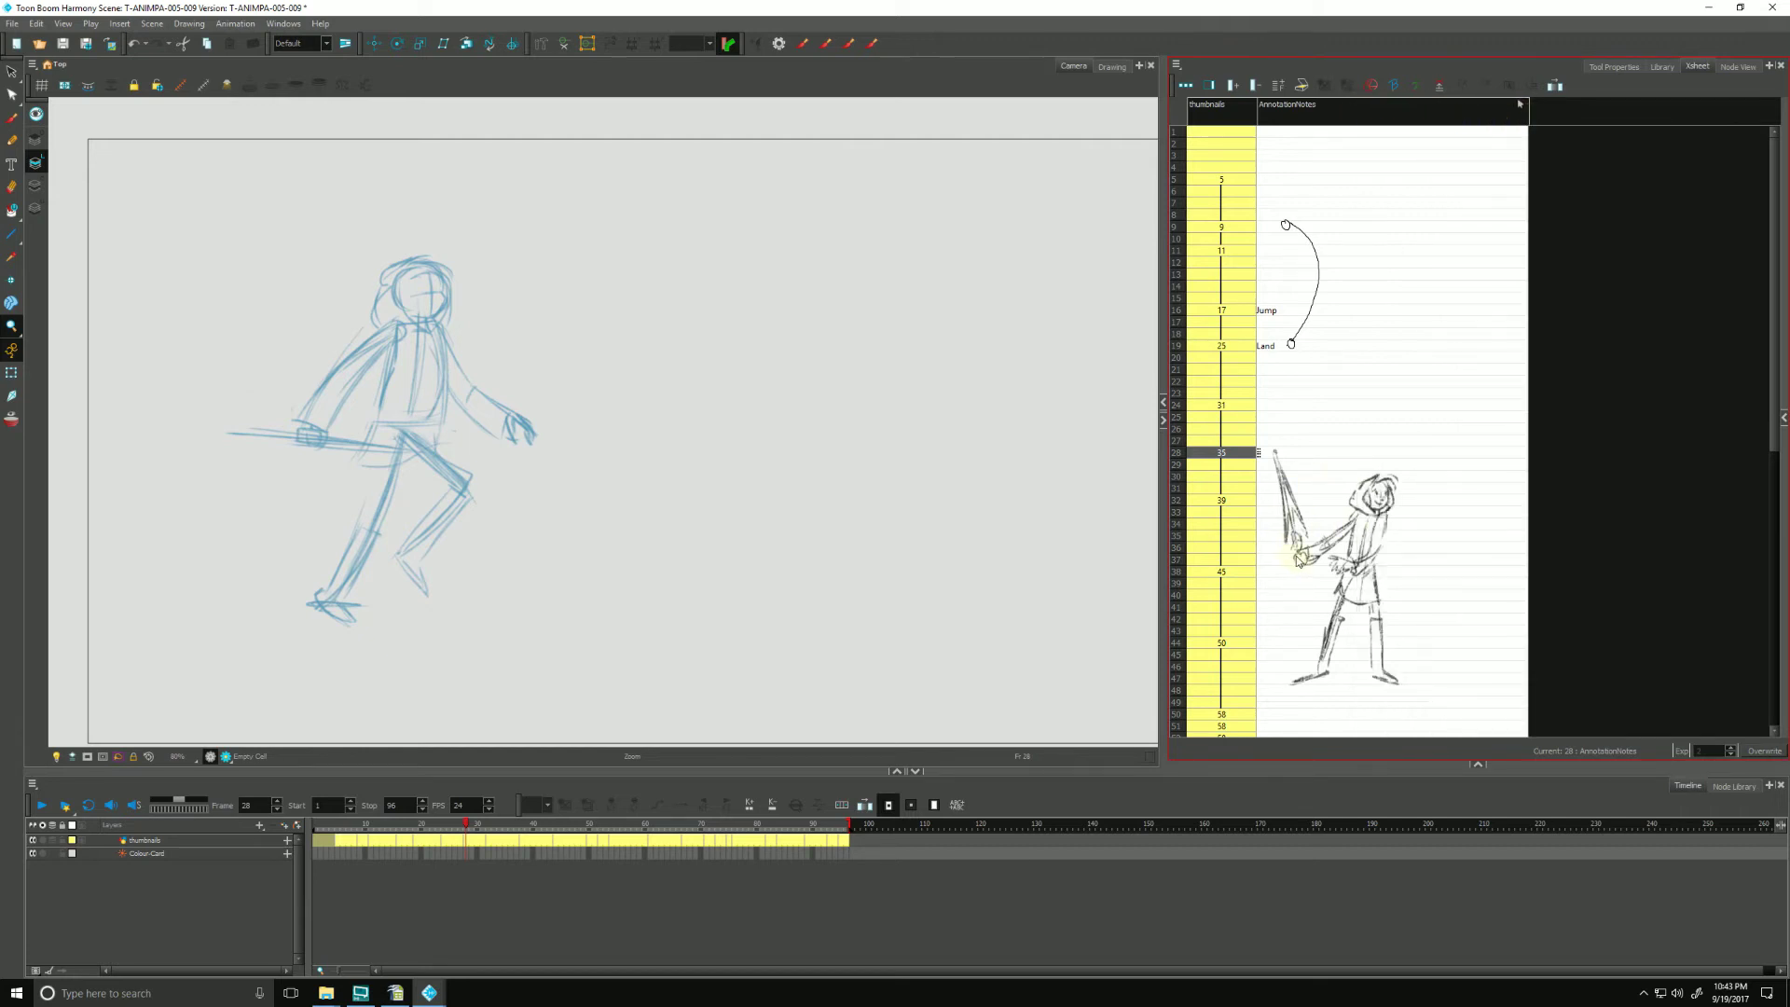
- At frame 33, handwrite 'Keep hand like this' beside the sketch's hand with the annotation pen
scroll(1296, 562, down, 3)
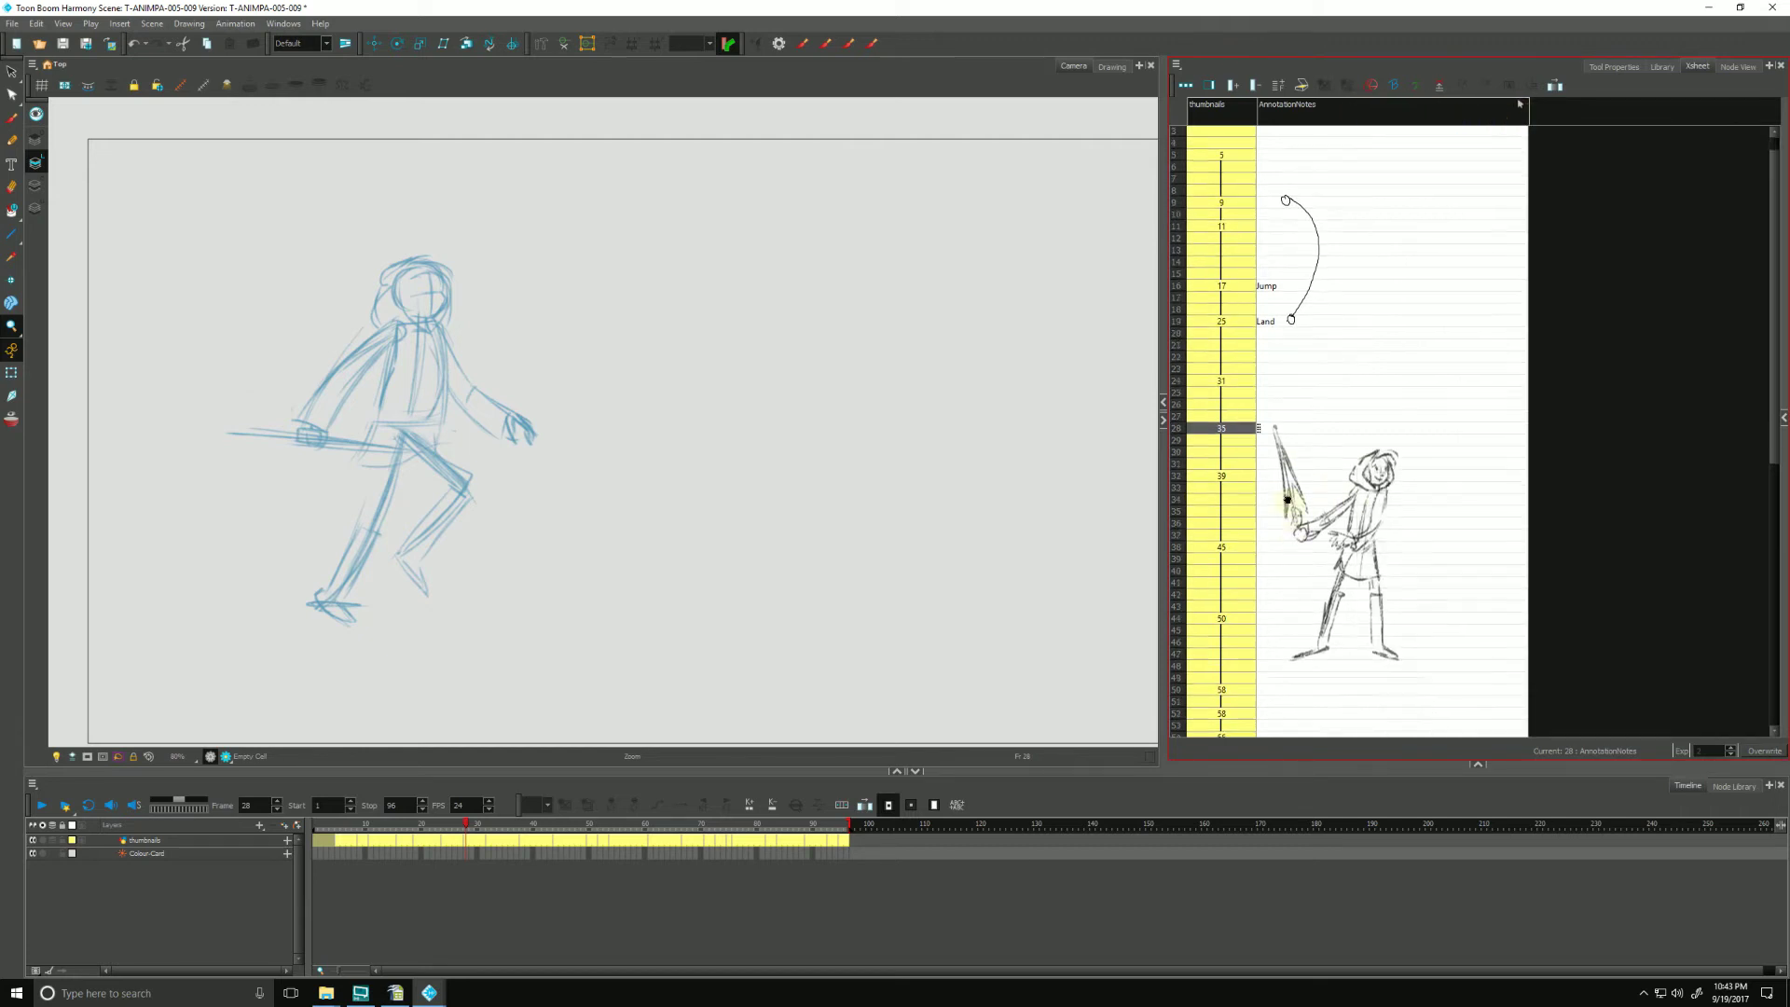
click(1416, 426)
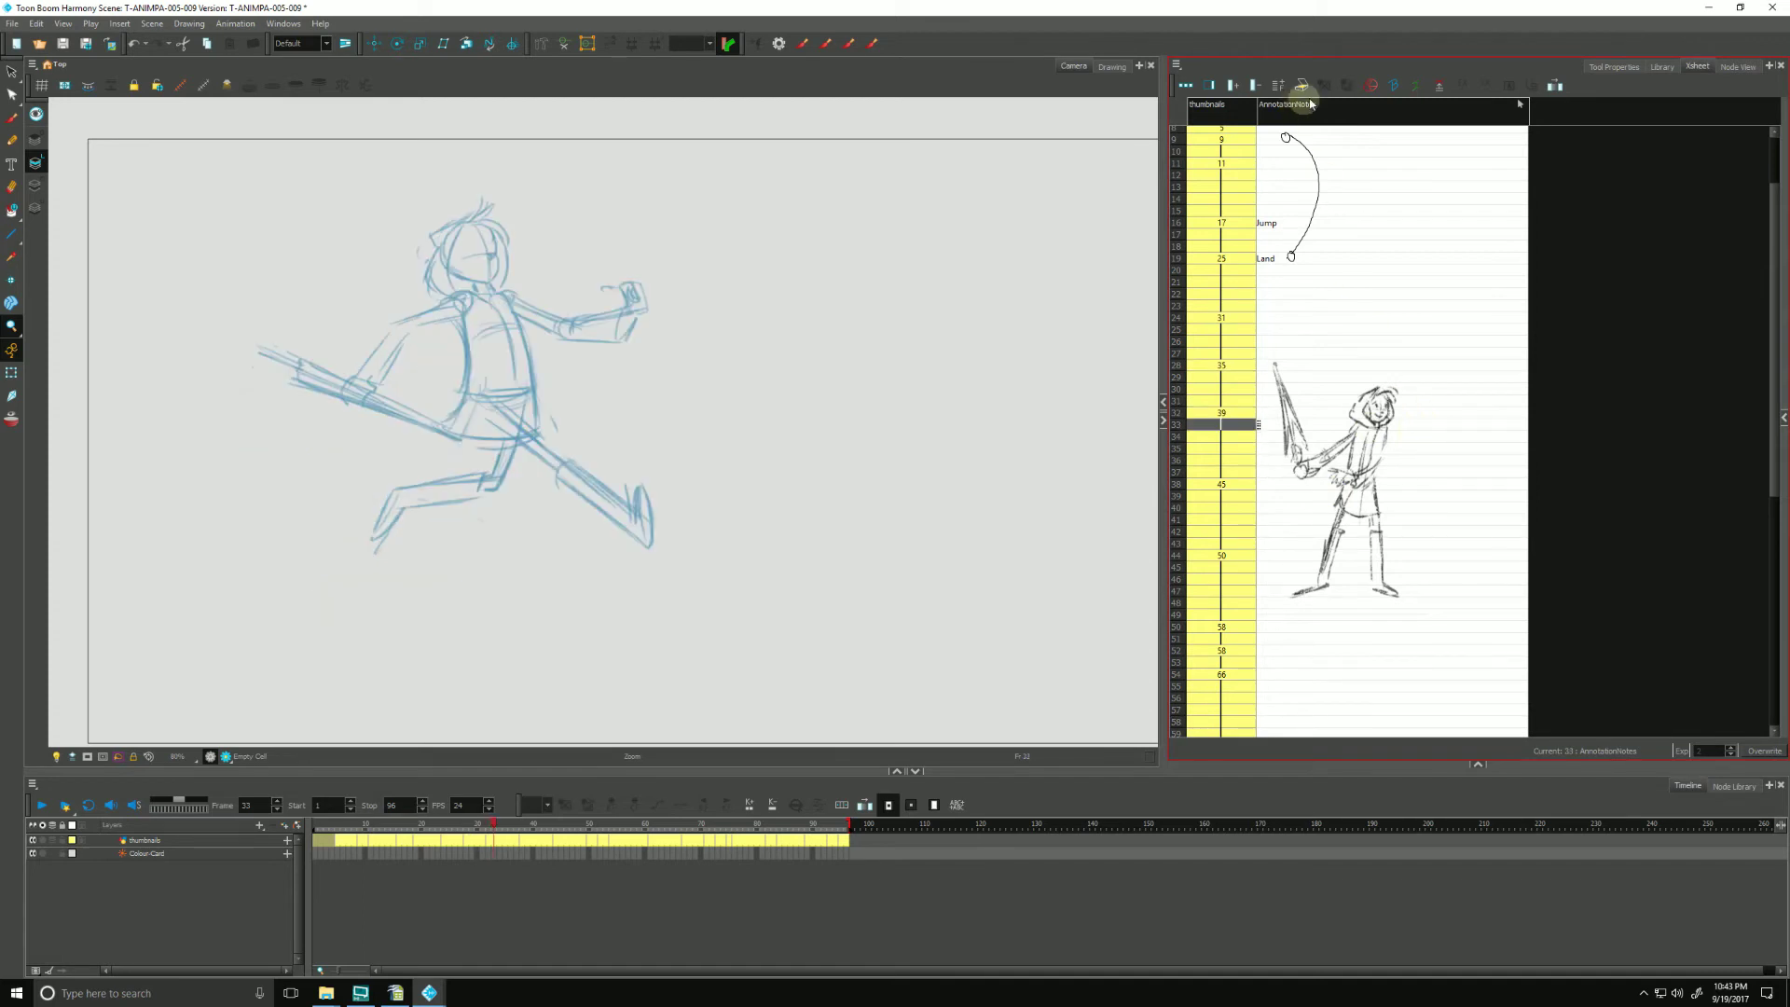
key(alt+b)
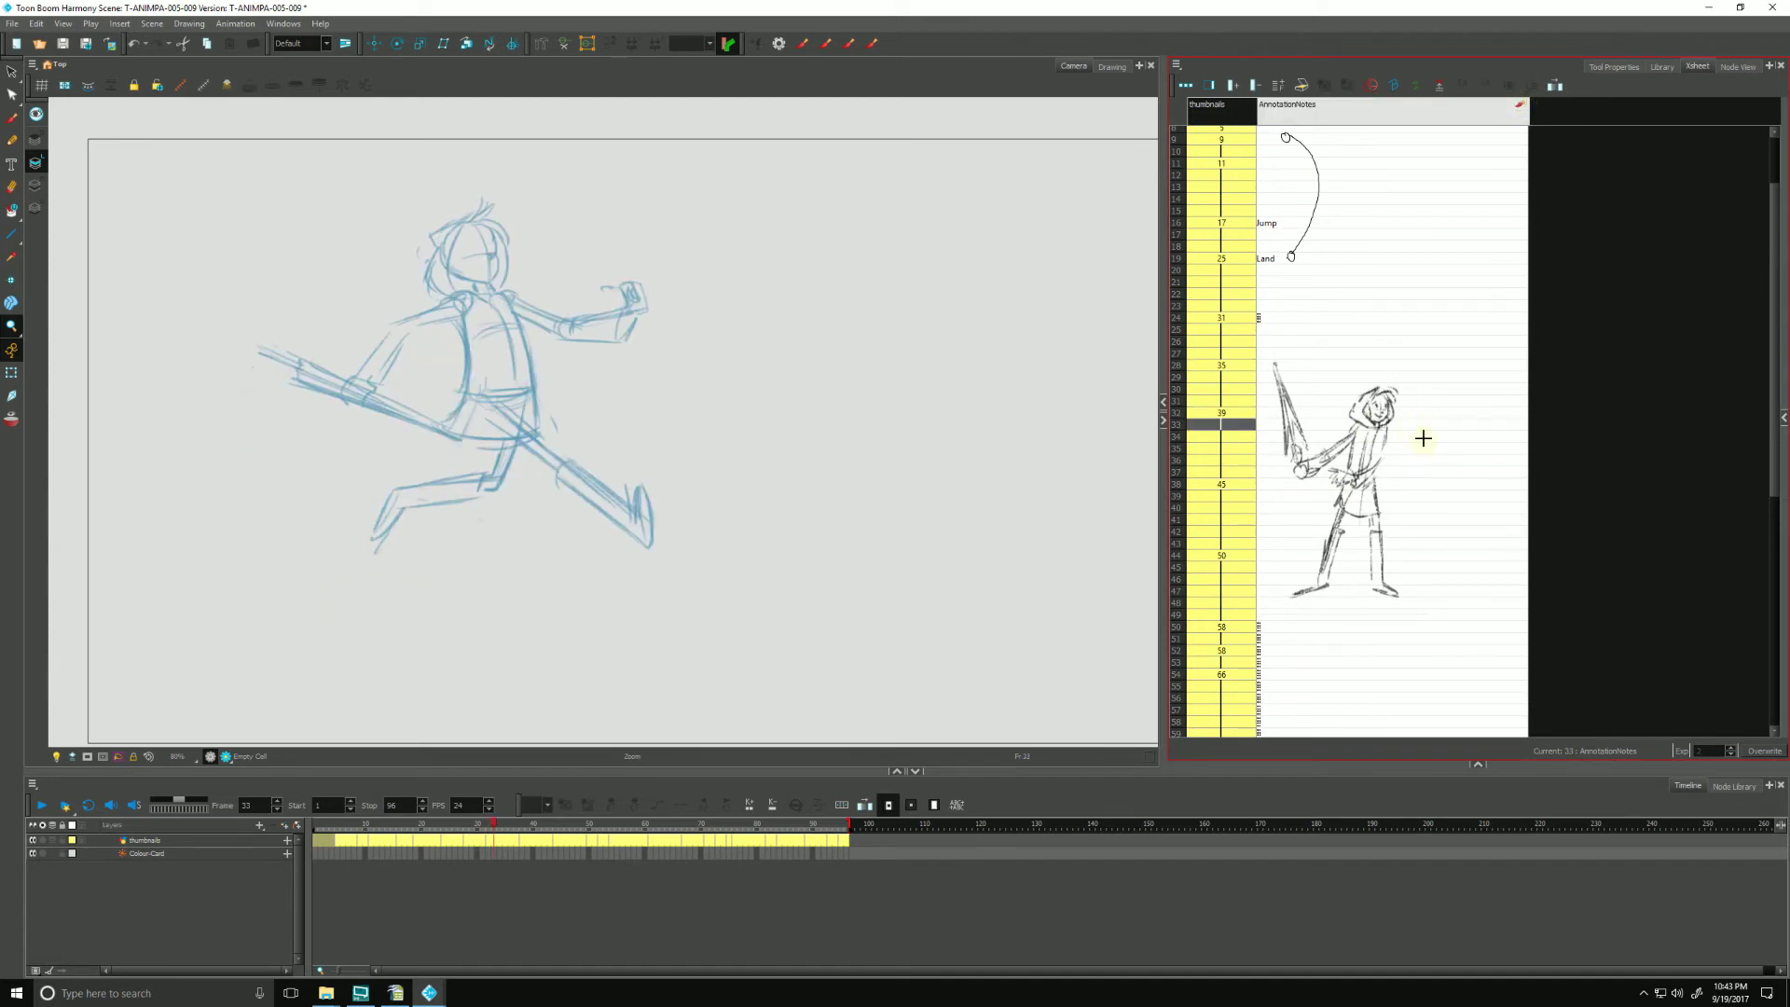
mouse_move(1419, 435)
mouse_down()
mouse_move(1419, 463)
mouse_move(1454, 474)
mouse_move(1424, 486)
mouse_move(1497, 508)
mouse_move(1431, 524)
mouse_move(1448, 523)
mouse_move(1367, 487)
mouse_up()
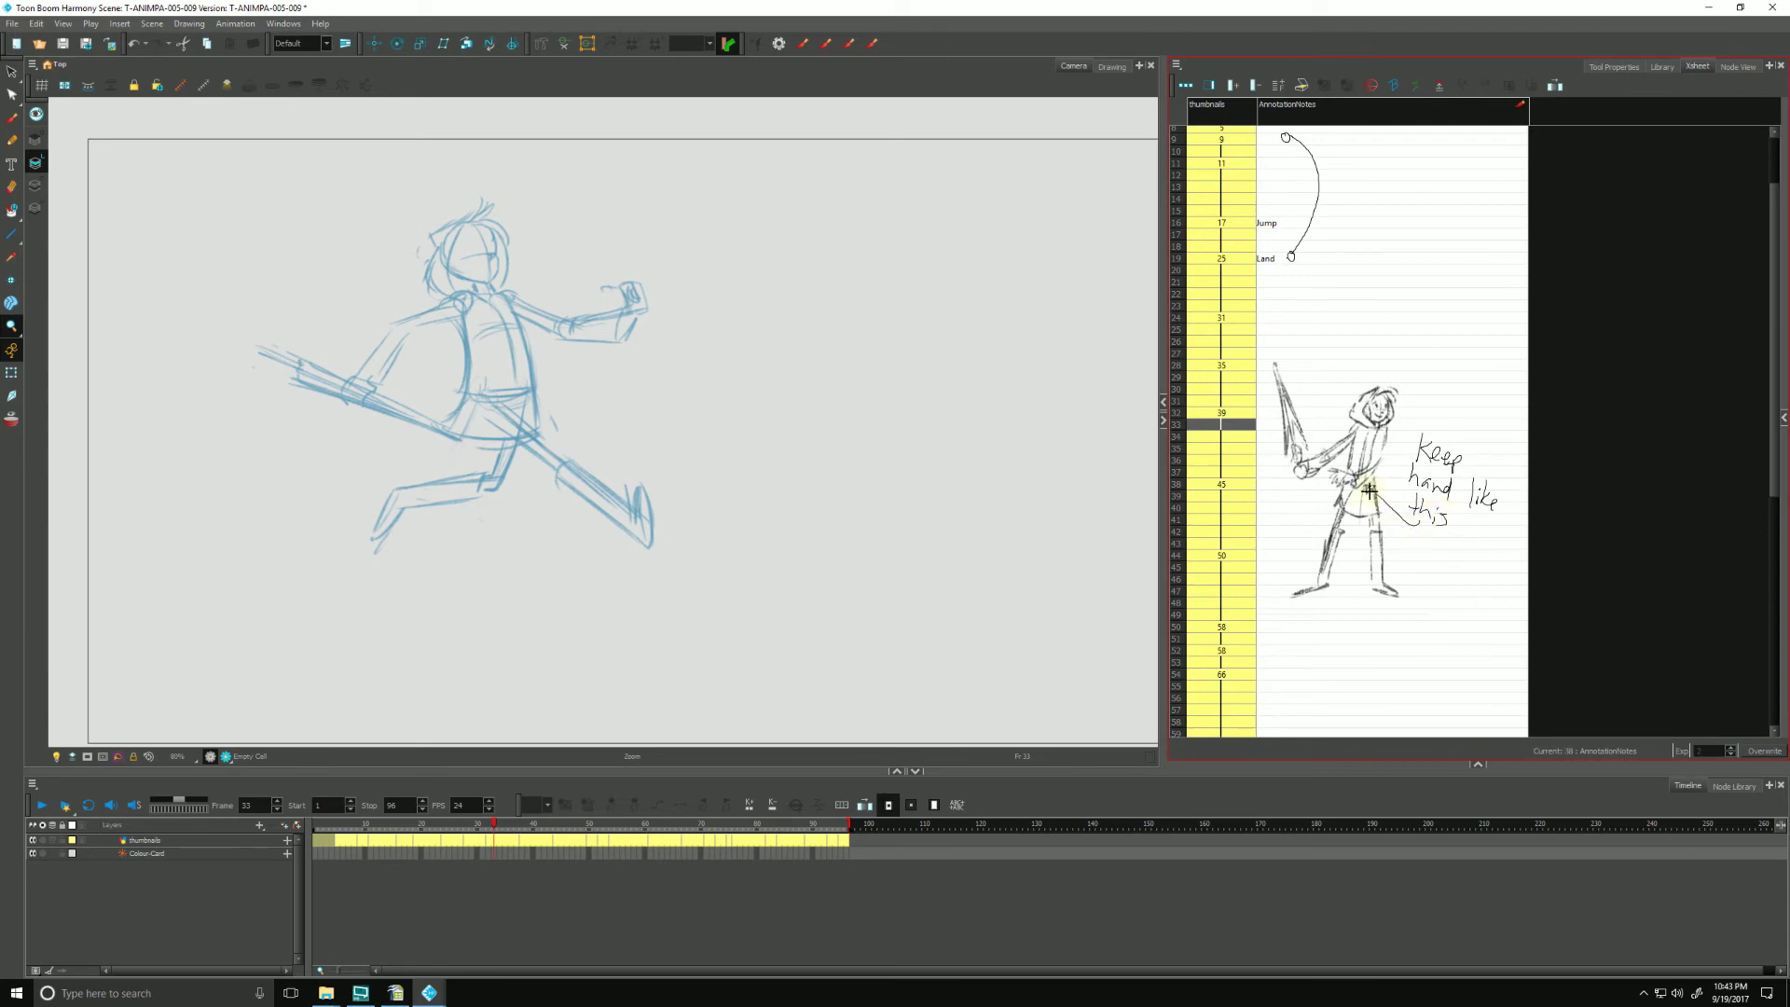
- Select the sketch and its note and move them down to start near frame 45
click(1520, 104)
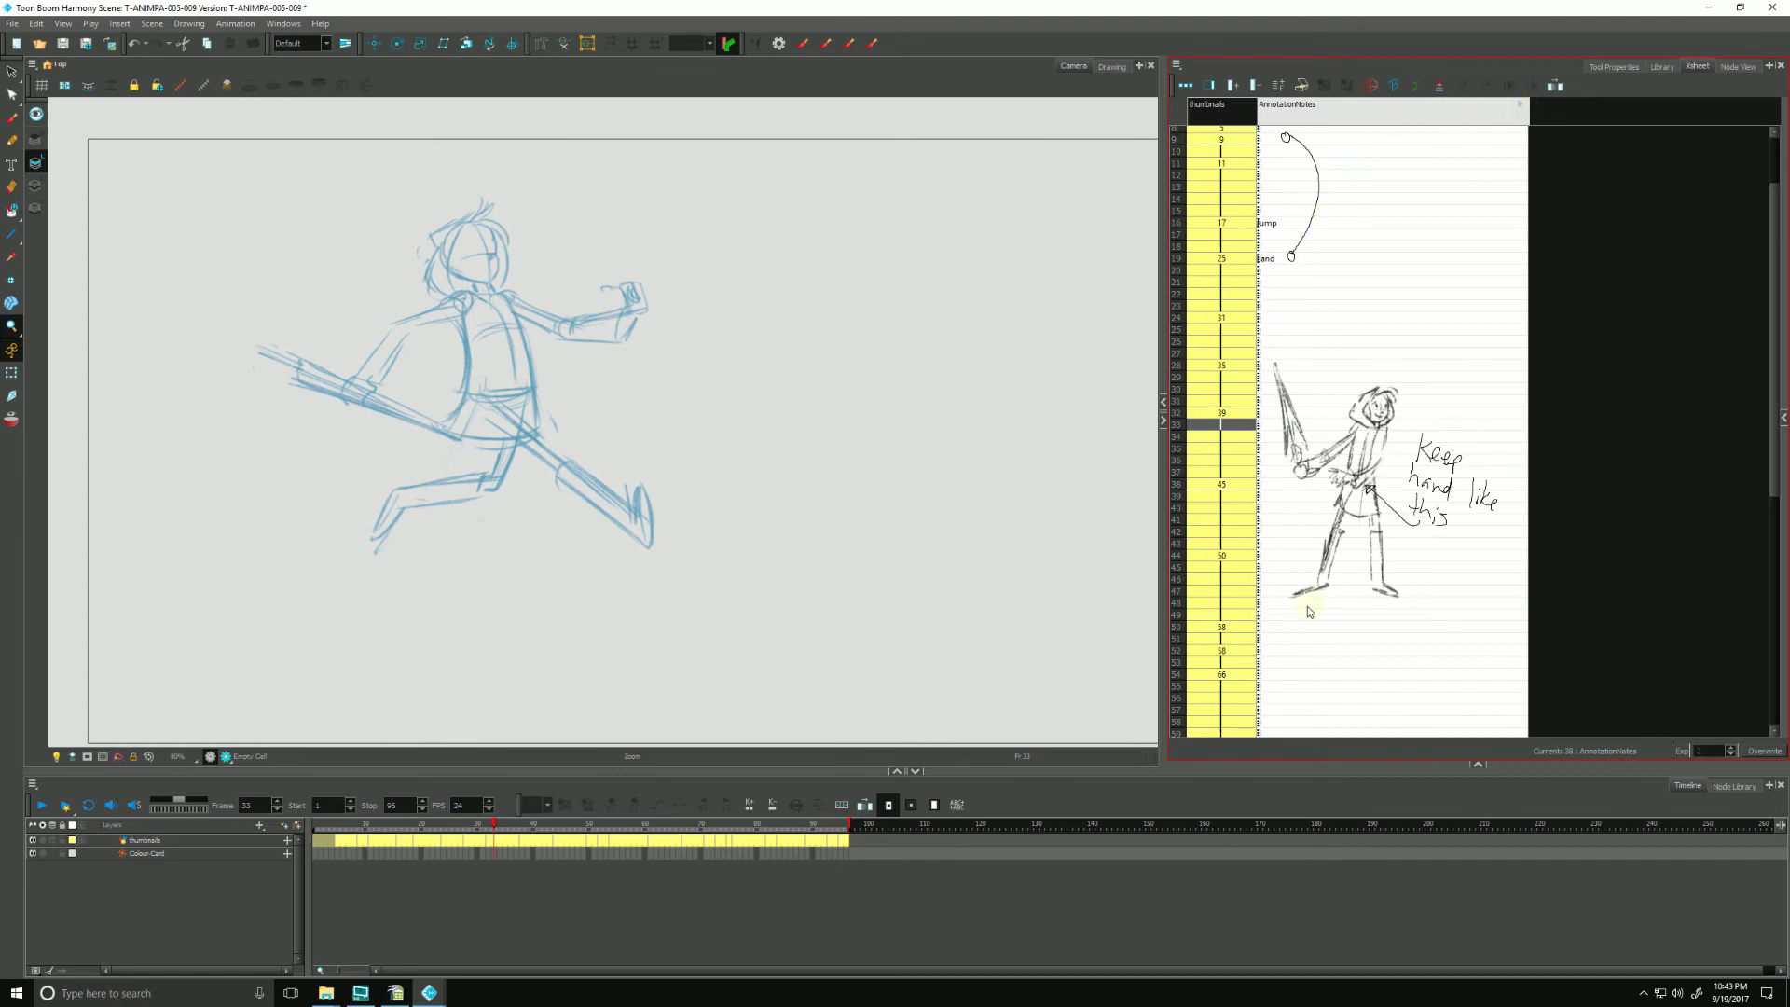
mouse_move(1307, 626)
mouse_down()
mouse_move(1278, 596)
mouse_move(1283, 354)
mouse_move(1262, 339)
mouse_move(1268, 485)
mouse_up()
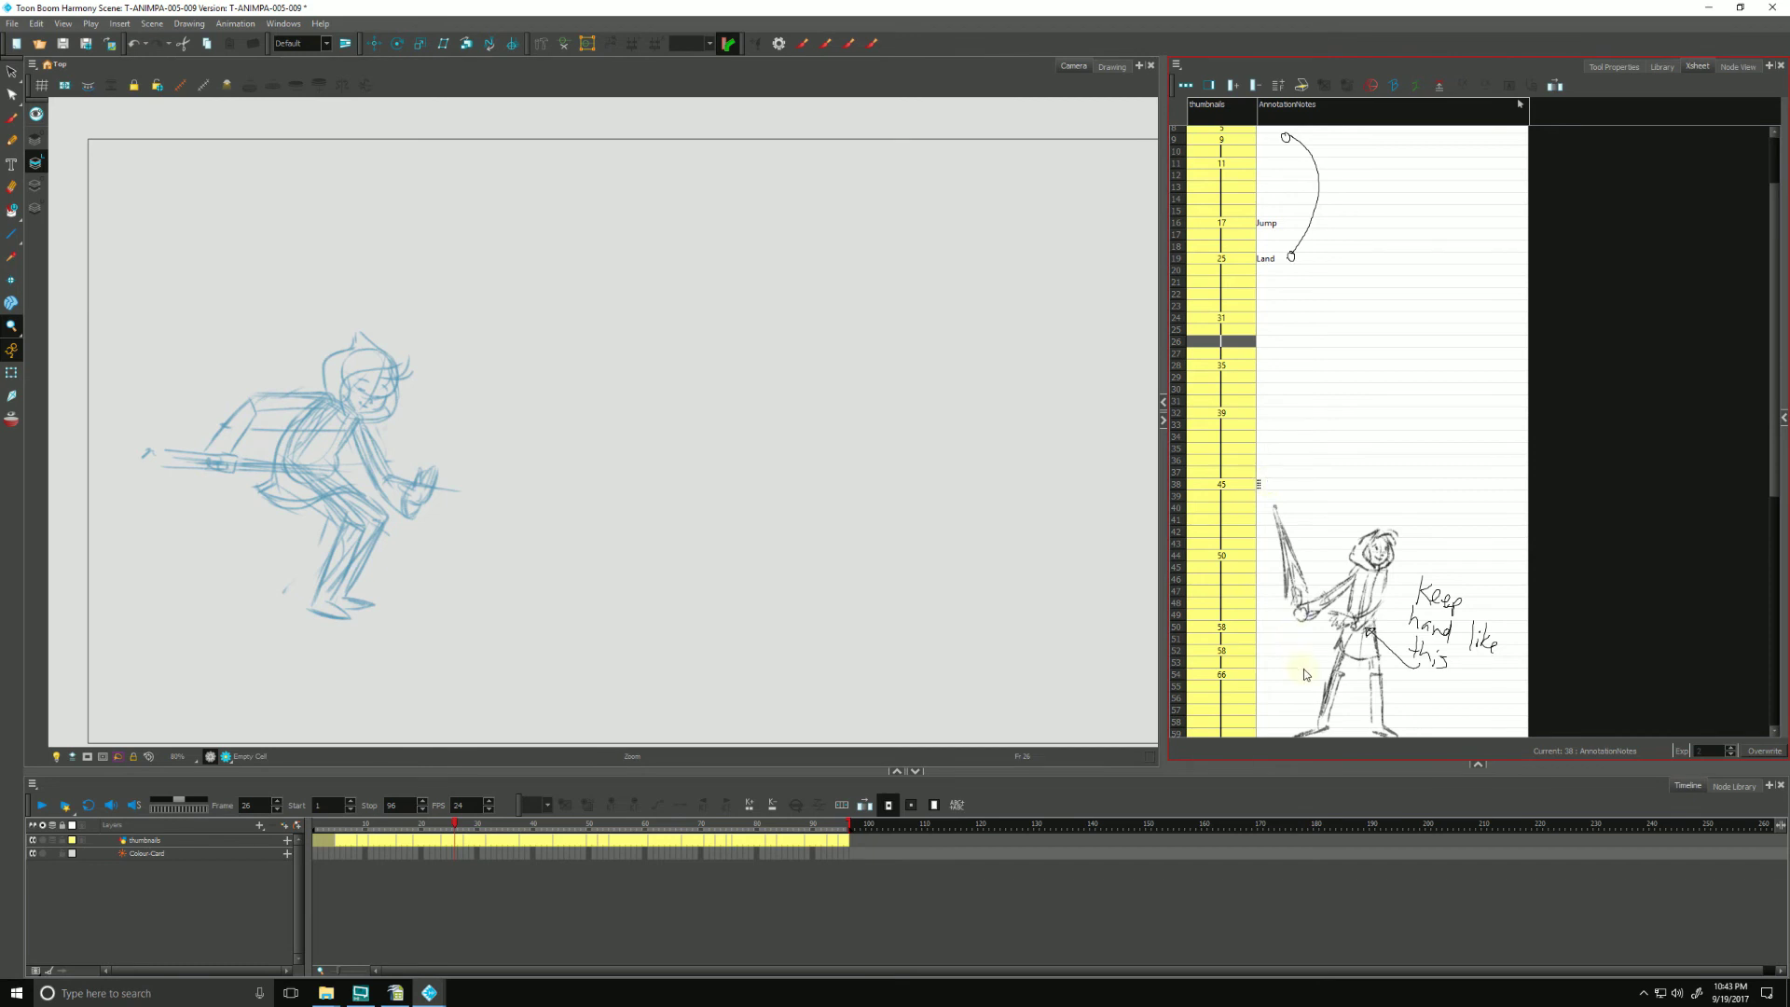
drag(1303, 673, 1304, 509)
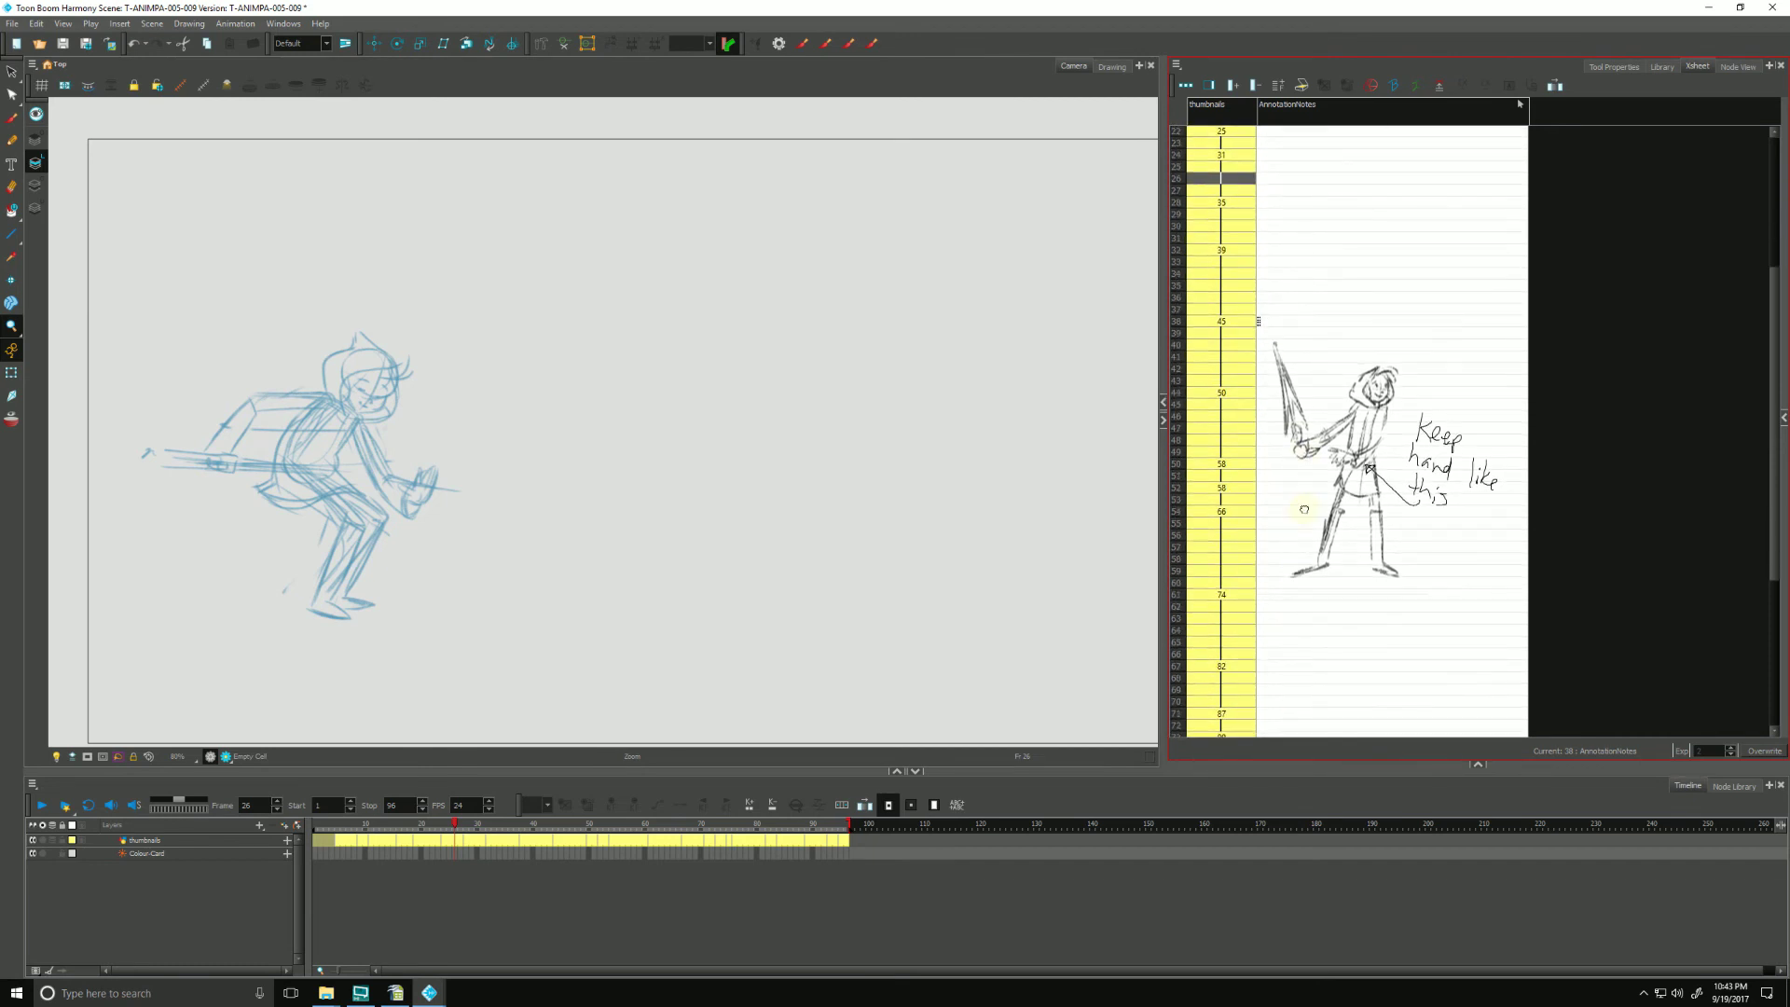
click(13, 24)
mouse_move(44, 244)
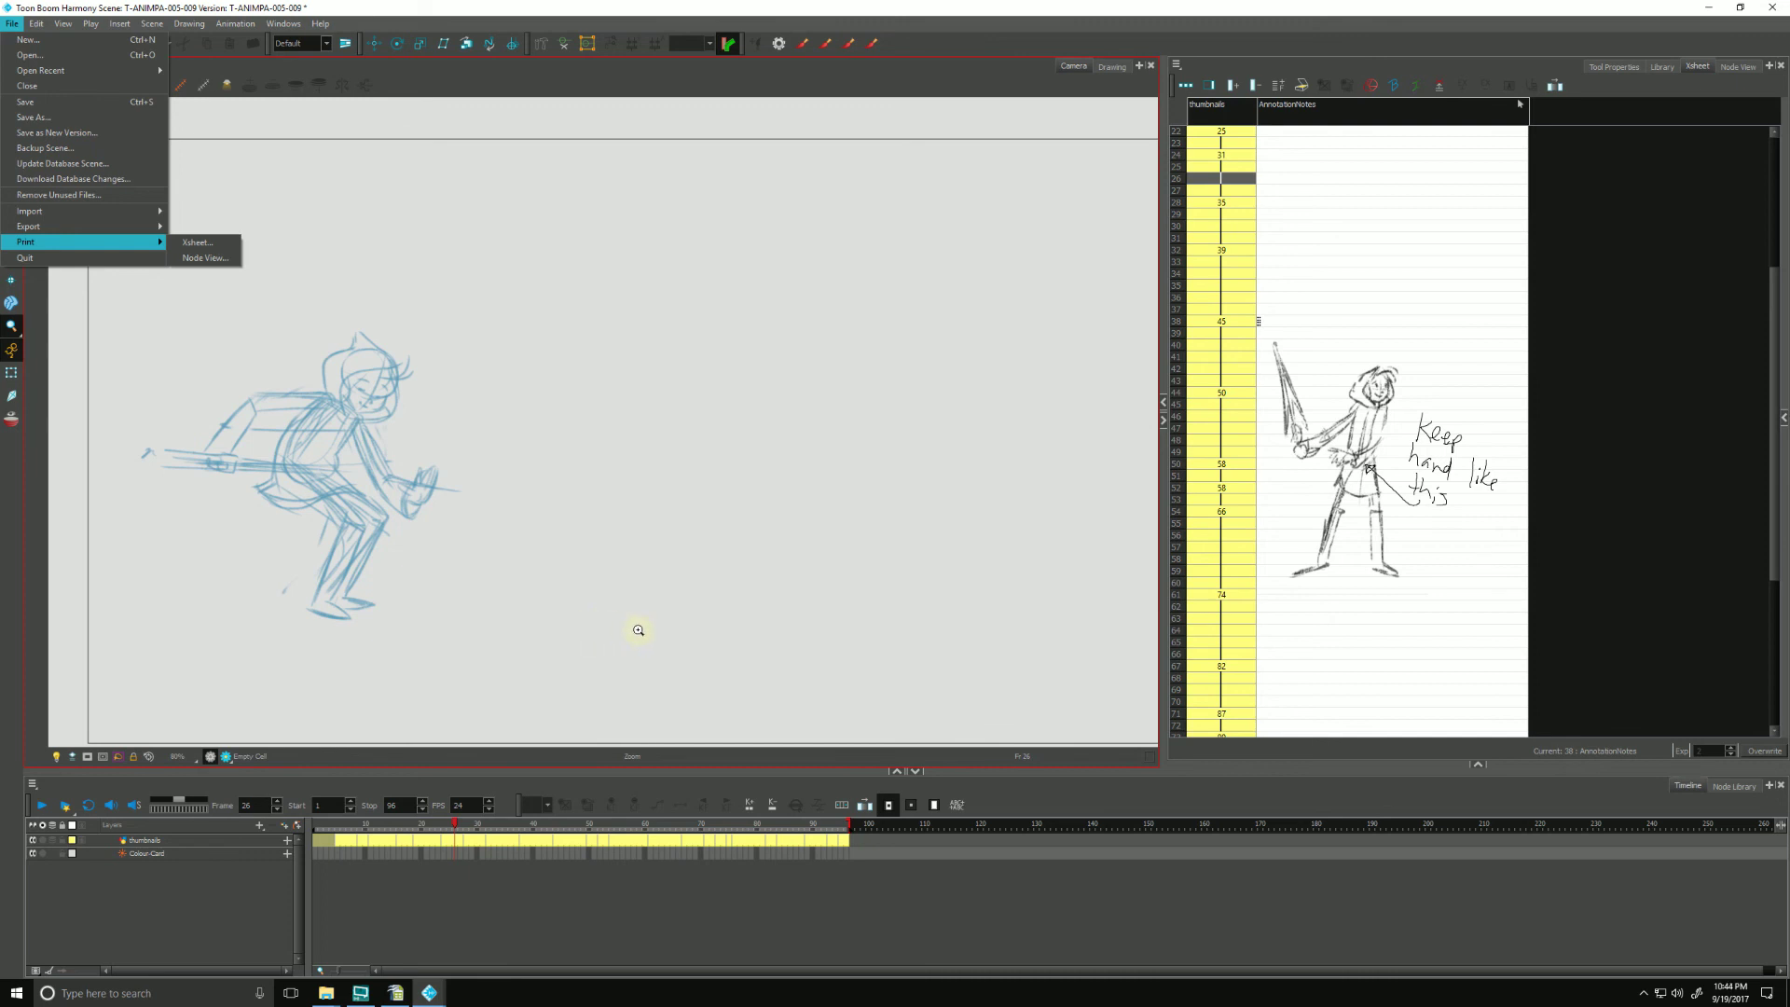
key(Escape)
key(Escape)
scroll(1309, 551, down, 1)
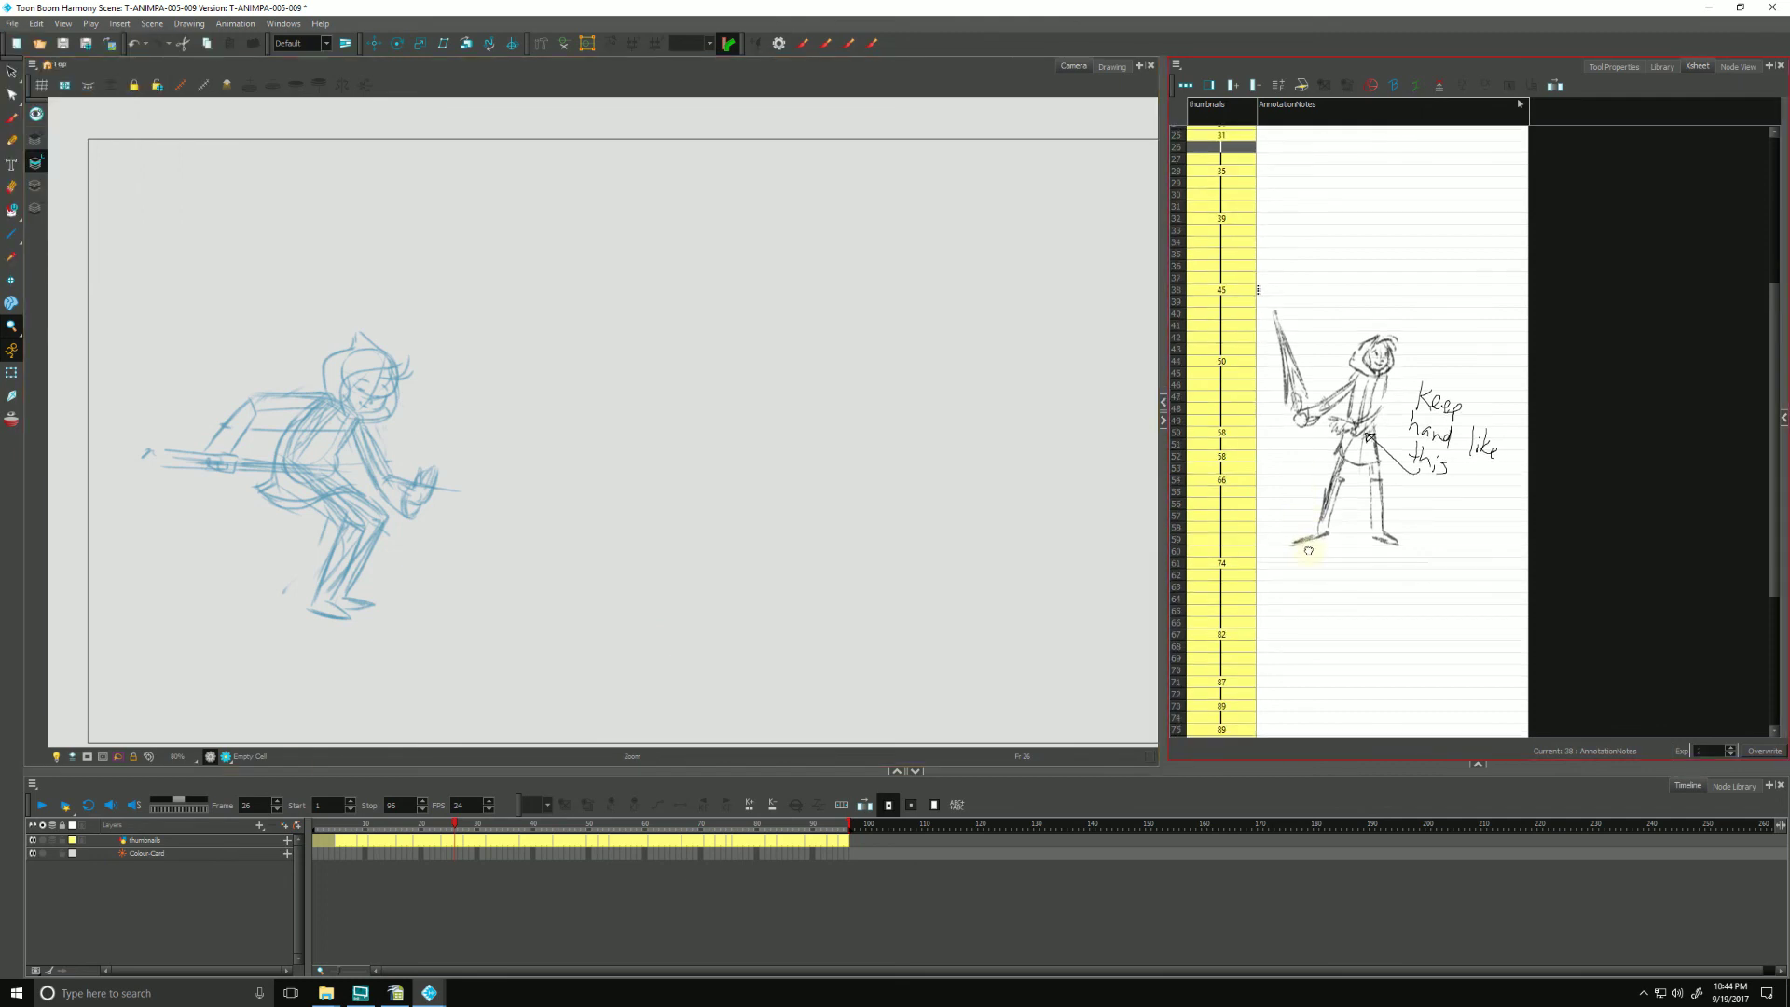